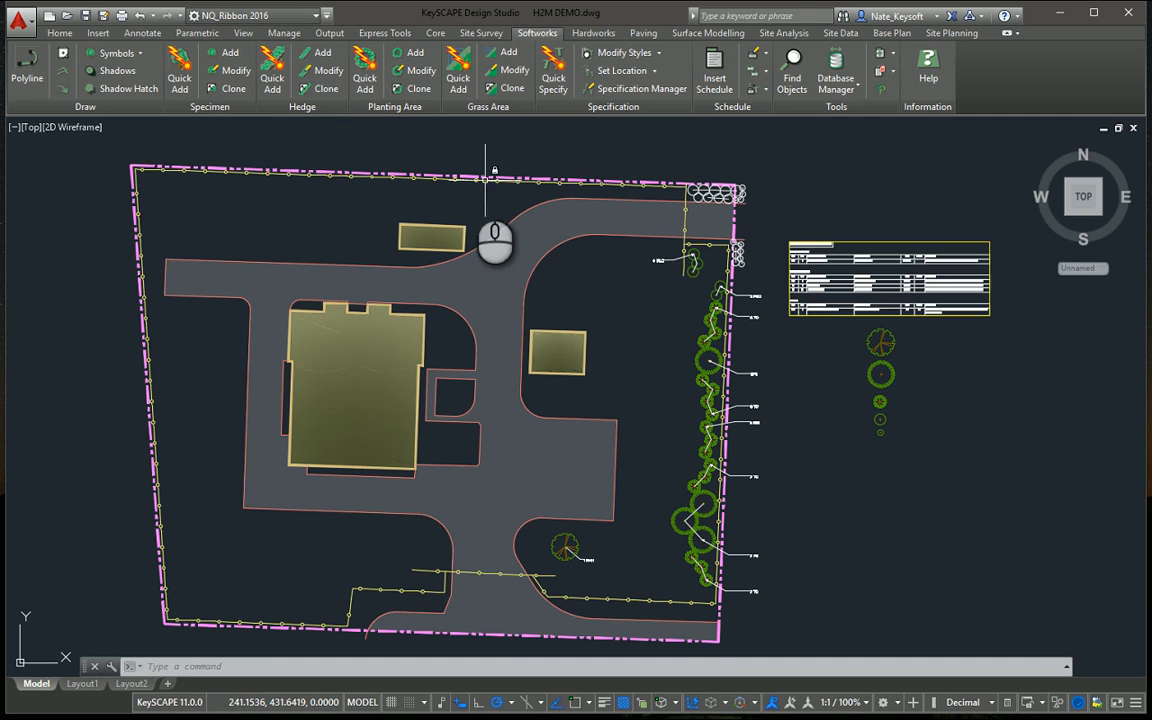
Step: Review the general drawing setup, including drawing units and text height, and close it without changes
left_click(435, 32)
left_click(13, 85)
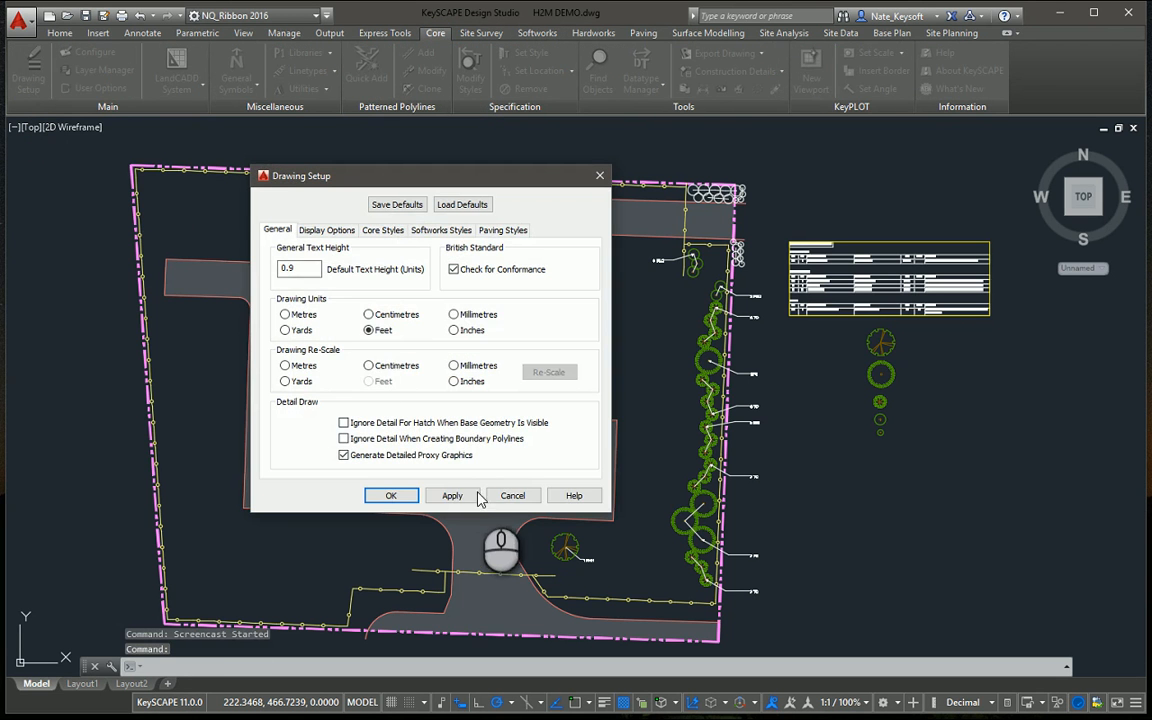
left_click(510, 495)
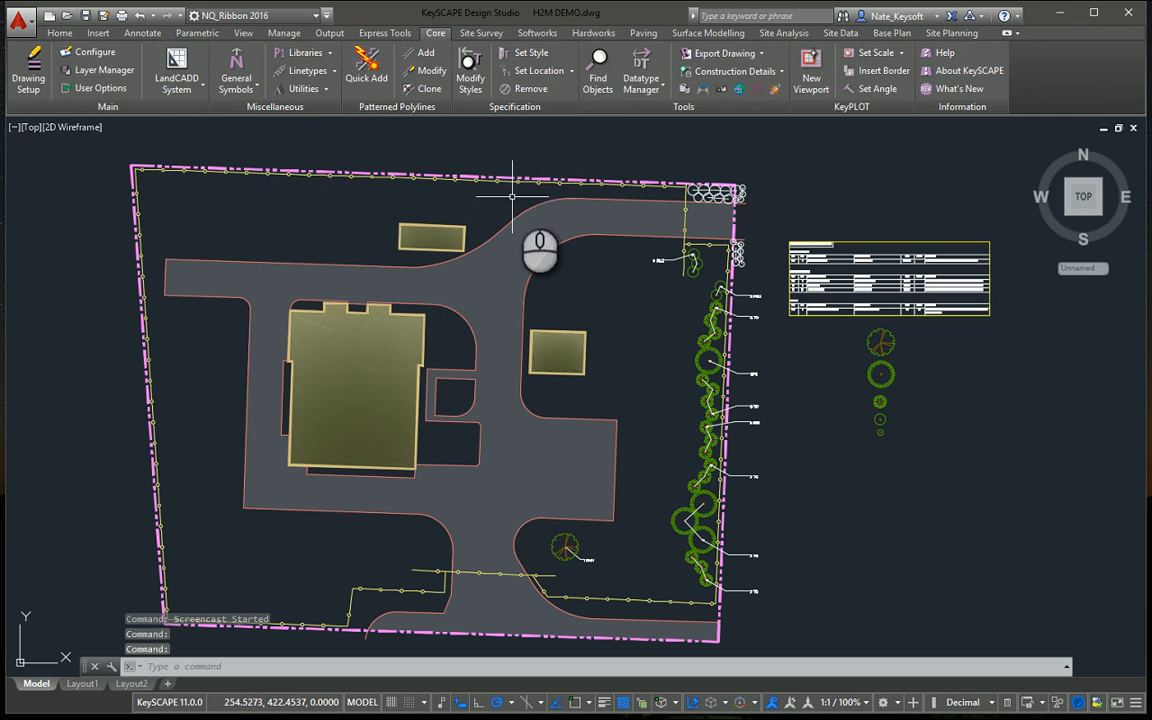
Step: Start adding a softworks specimen and choose to insert new specimens instead of converting existing symbols
left_click(537, 32)
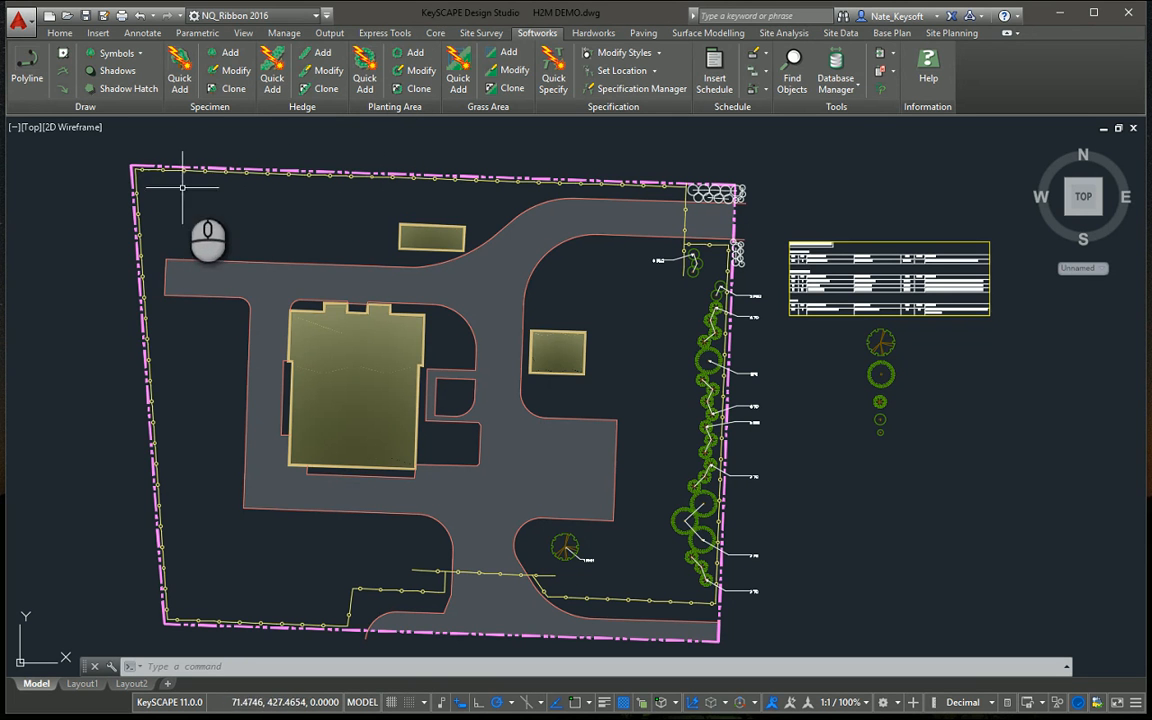
left_click(226, 56)
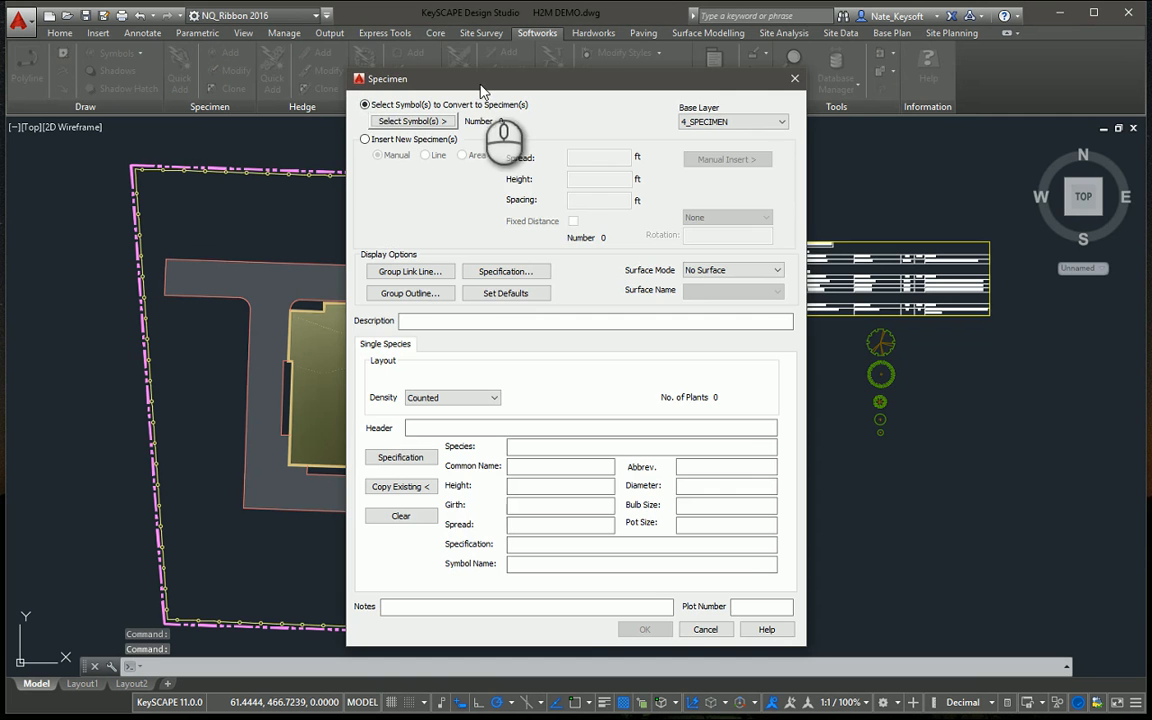
left_click_drag(484, 80, 445, 77)
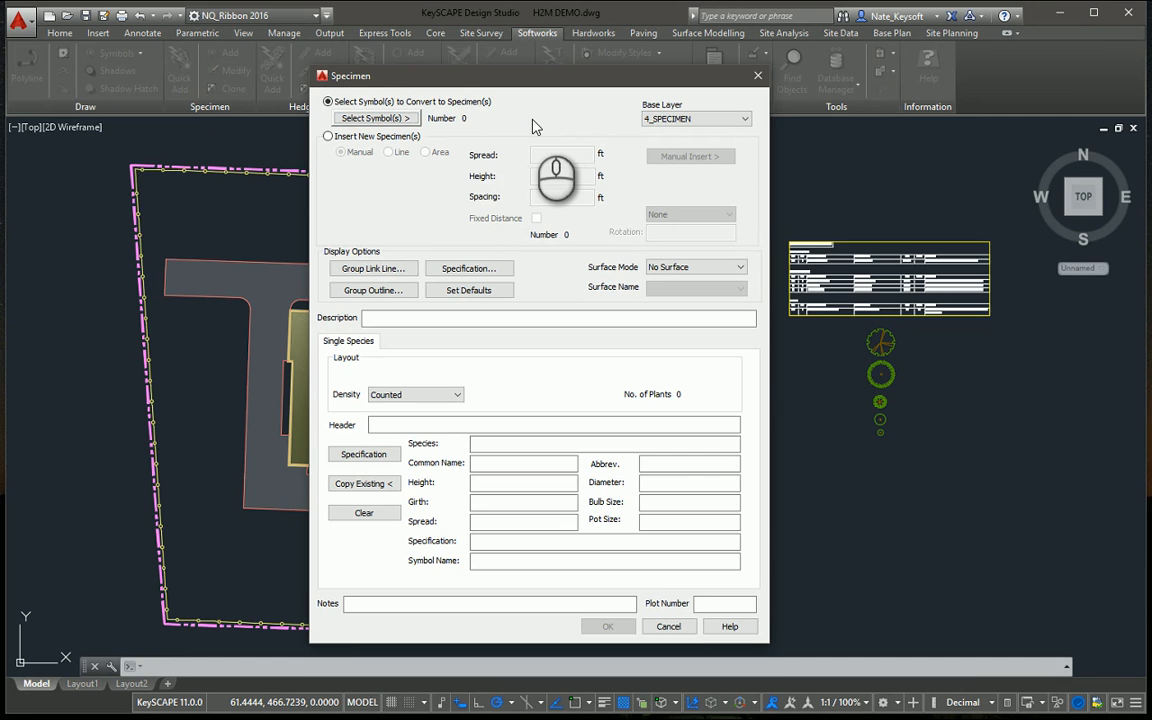
left_click(327, 136)
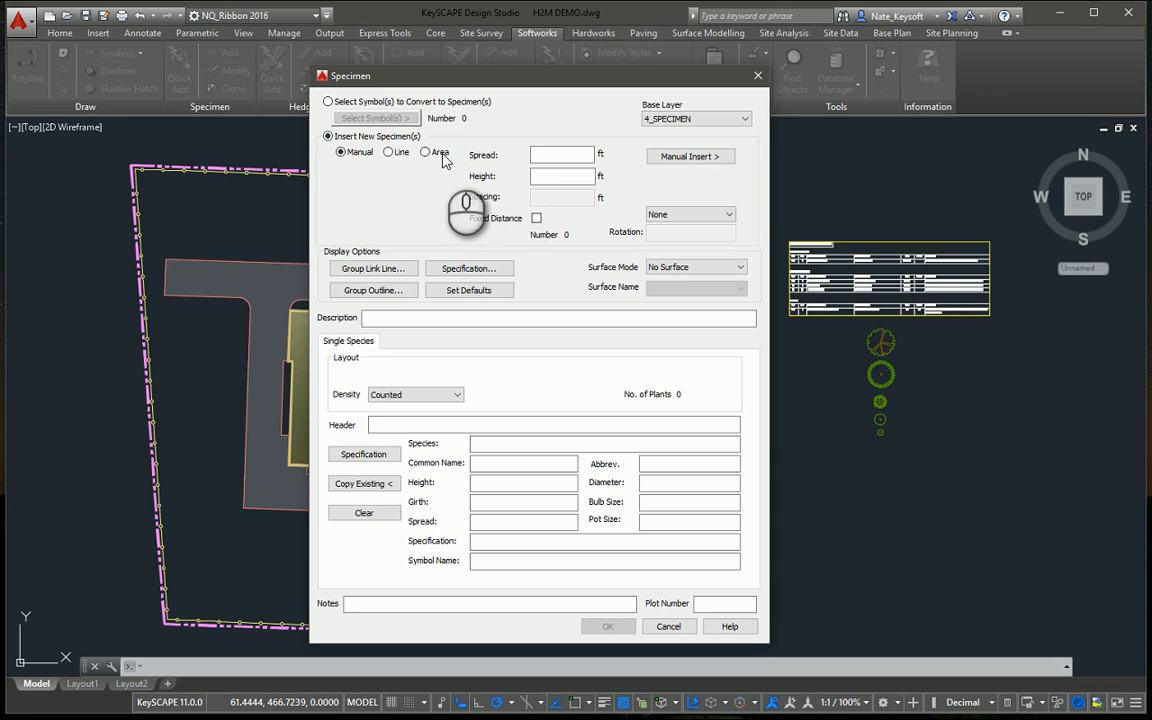
Step: Look through the line and area layout patterns offered for inserting new specimens
left_click(389, 153)
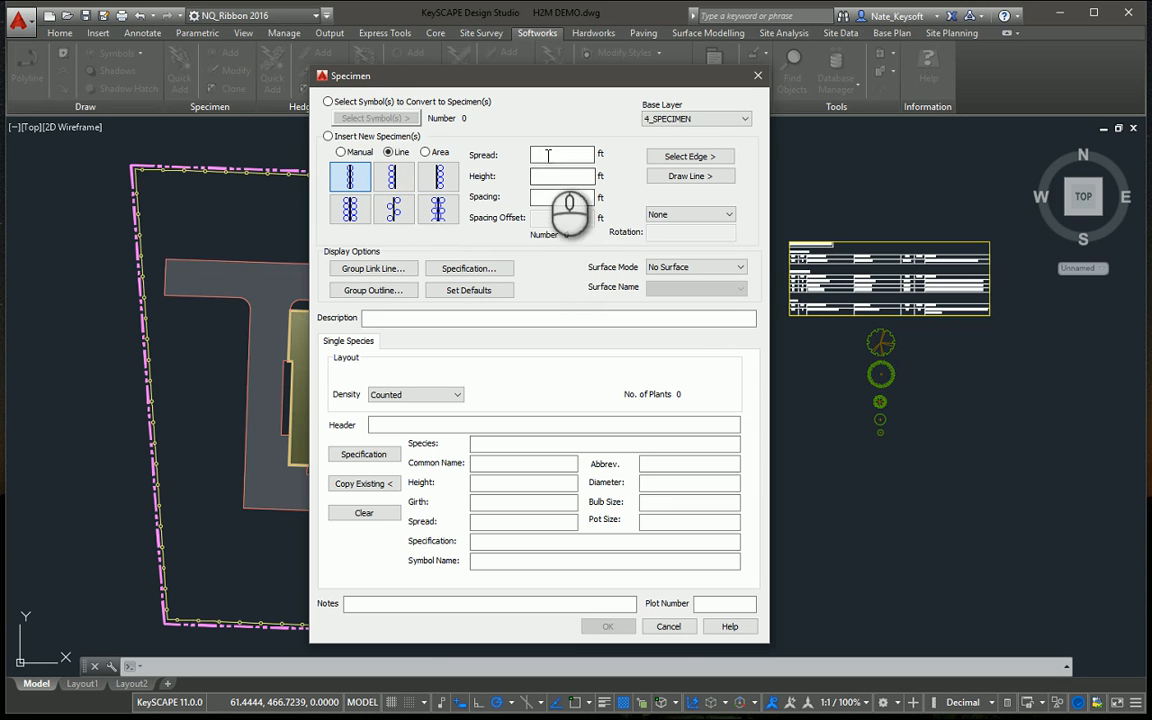
left_click(435, 211)
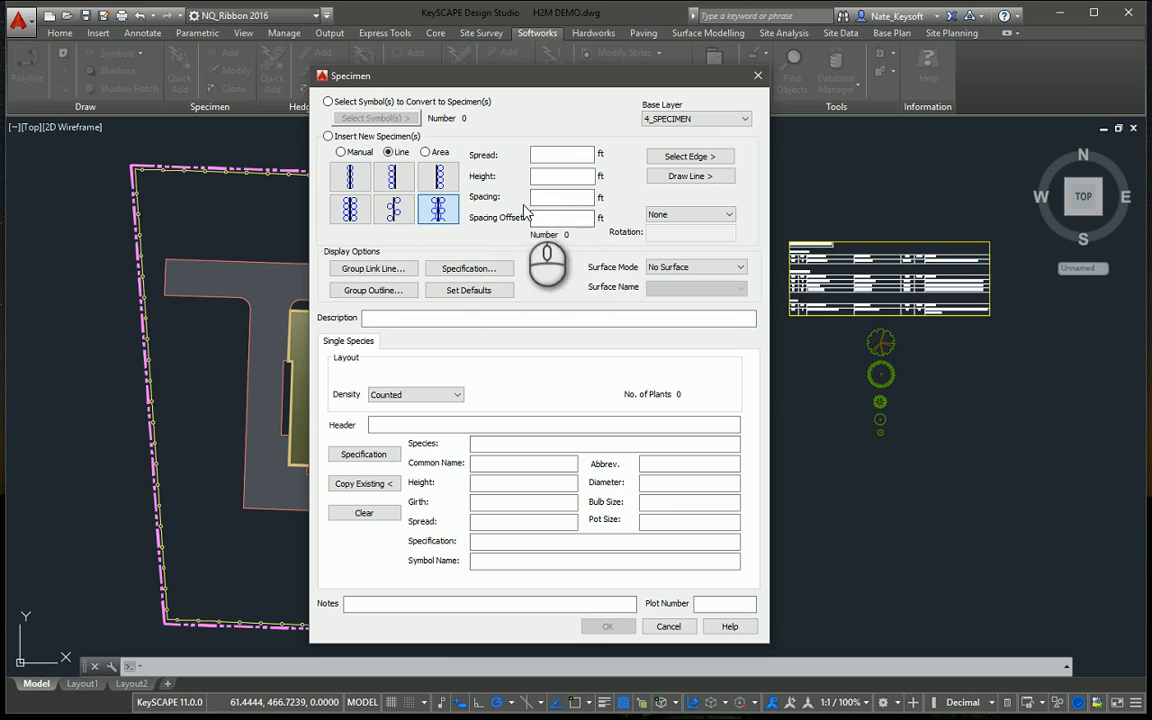
left_click(425, 152)
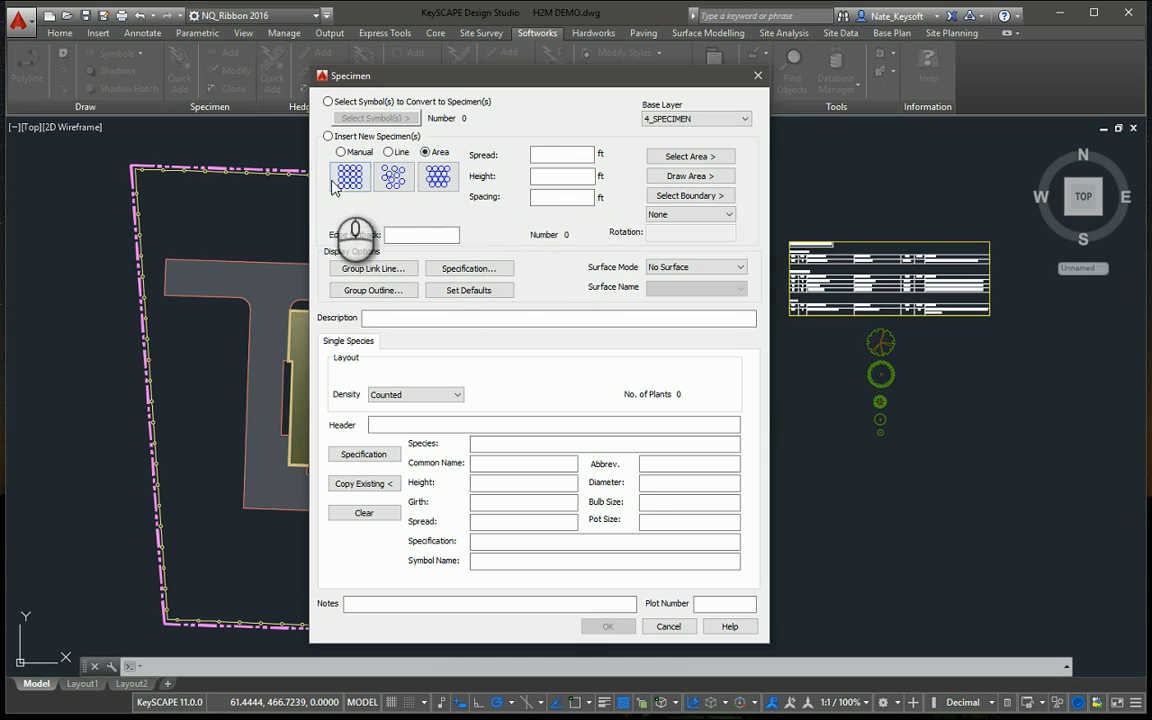
left_click(364, 188)
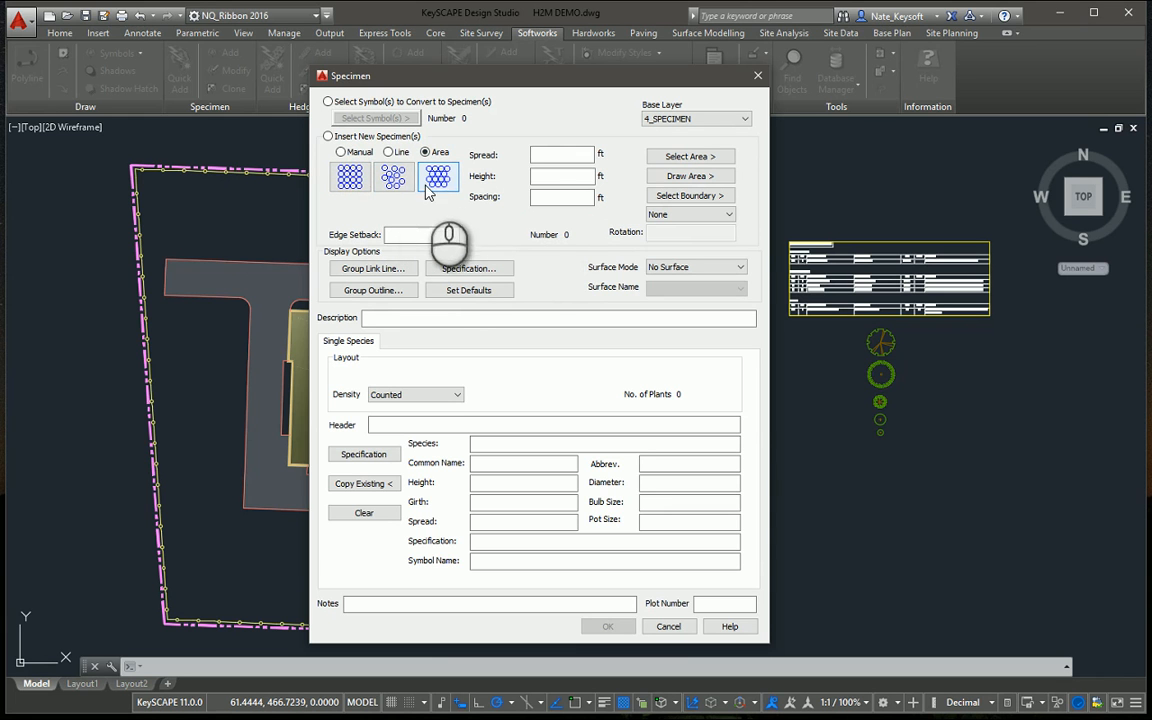
left_click(396, 184)
left_click(434, 182)
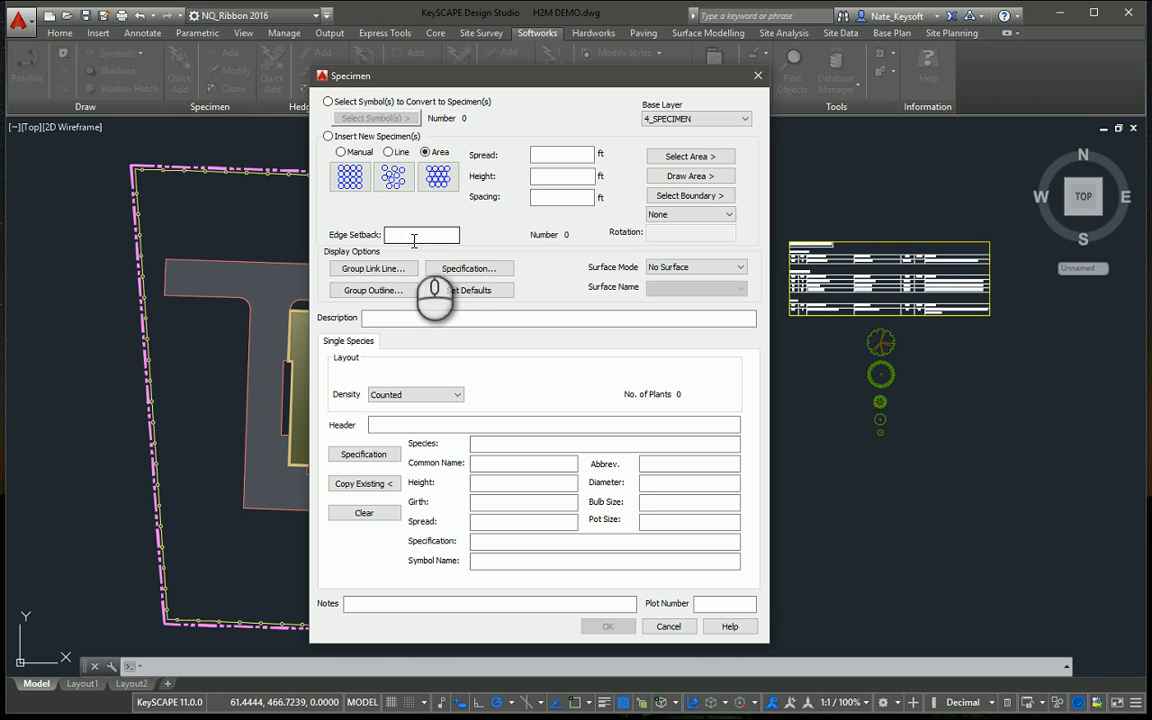
Step: Choose manual specimen insertion with a spread of 15 ft and a height of 15 ft
left_click(340, 152)
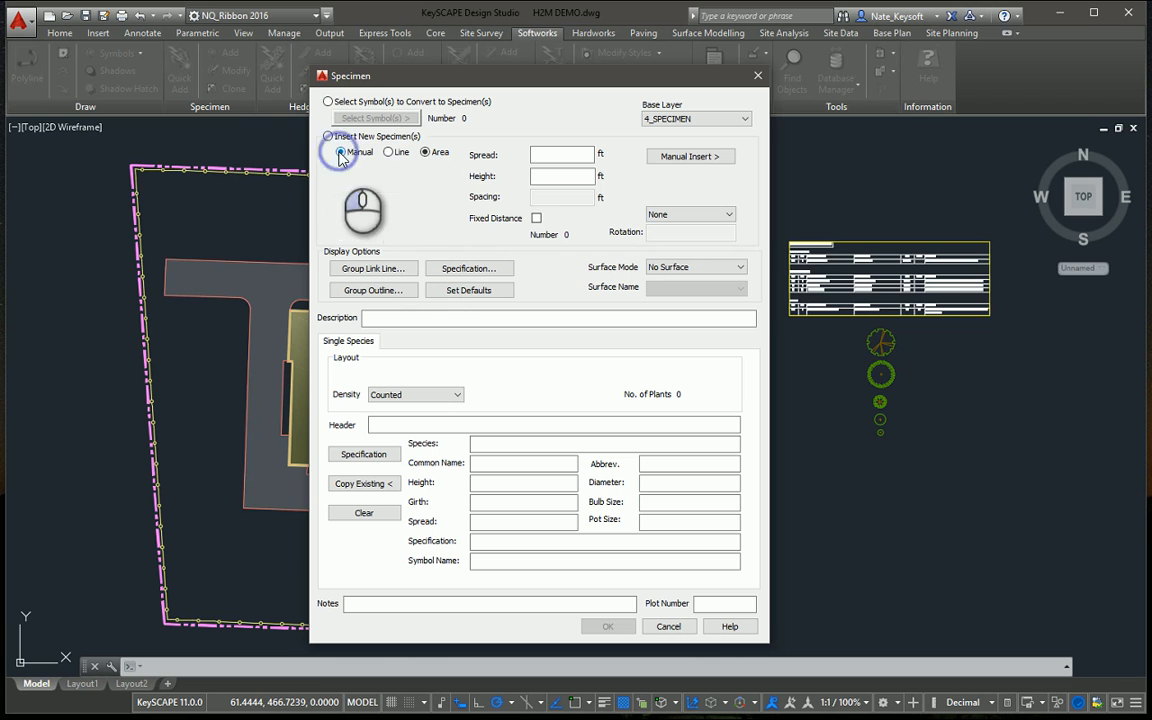
left_click(570, 160)
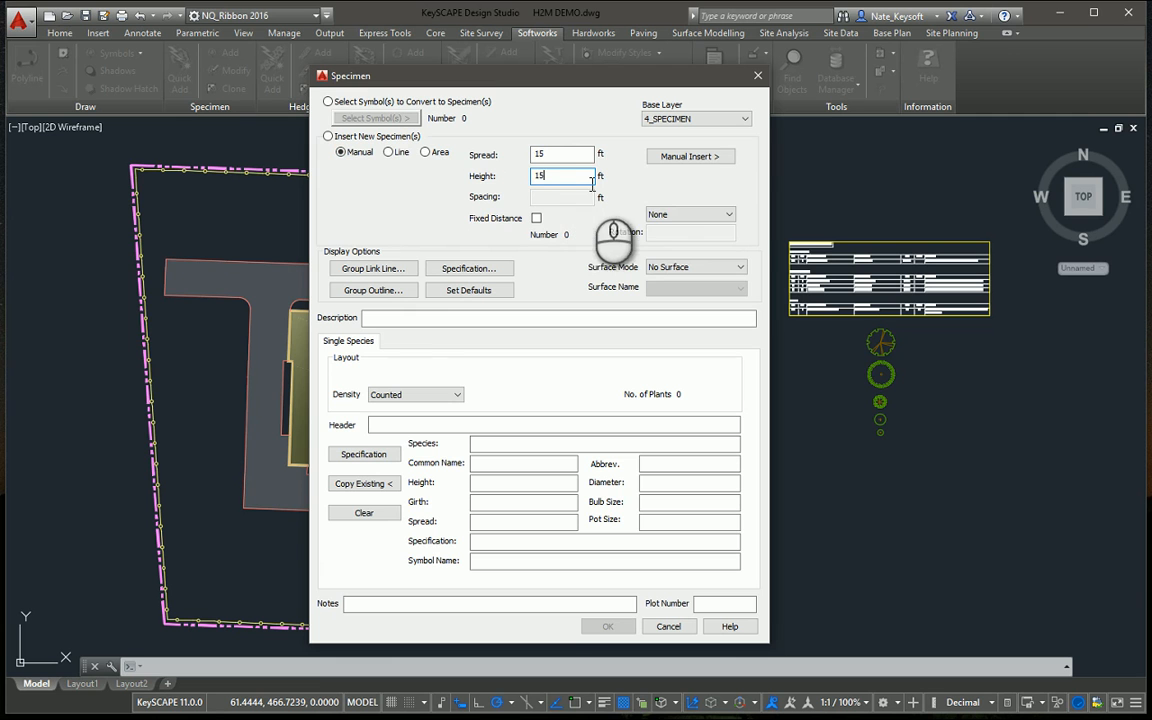
Step: In the specimen's specification, assign the plan tree symbol kpltre14 from the Trees symbol library
left_click(372, 463)
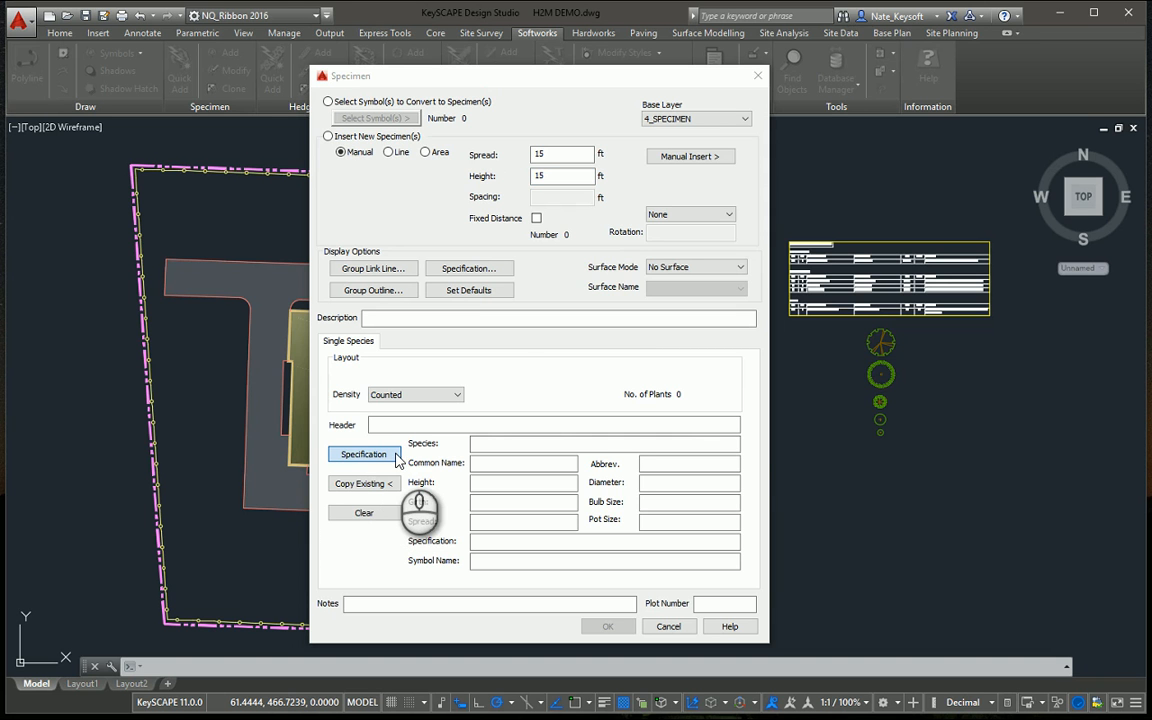
left_click(396, 456)
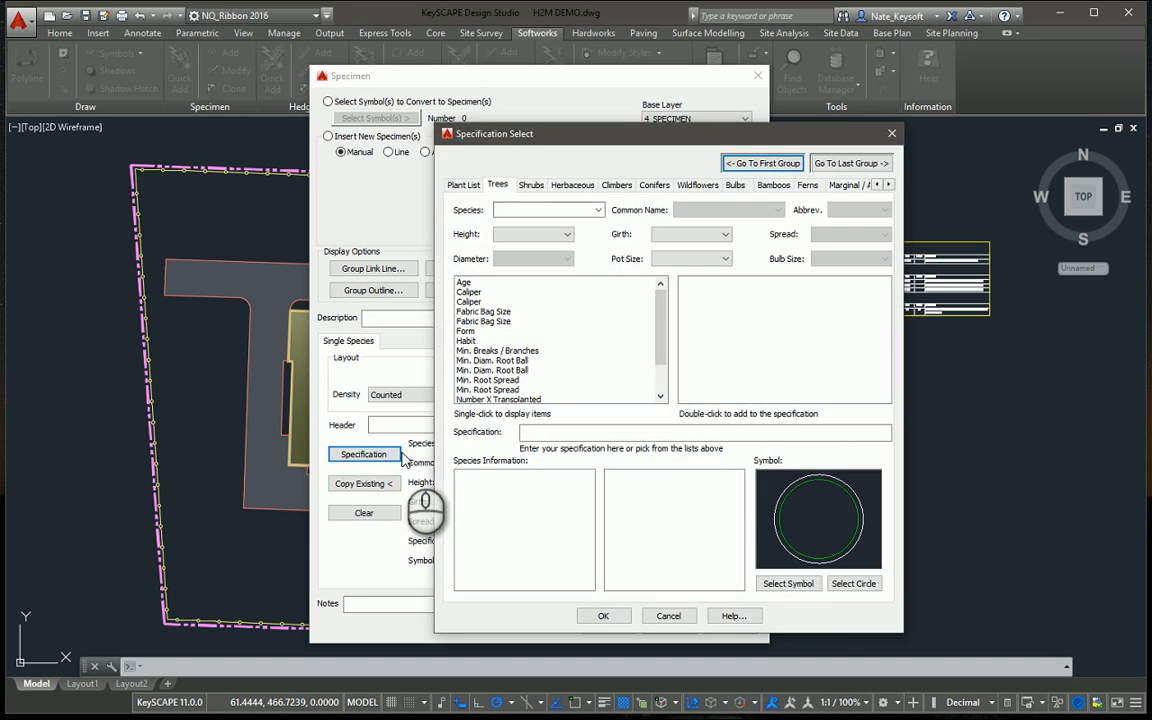
left_click(788, 584)
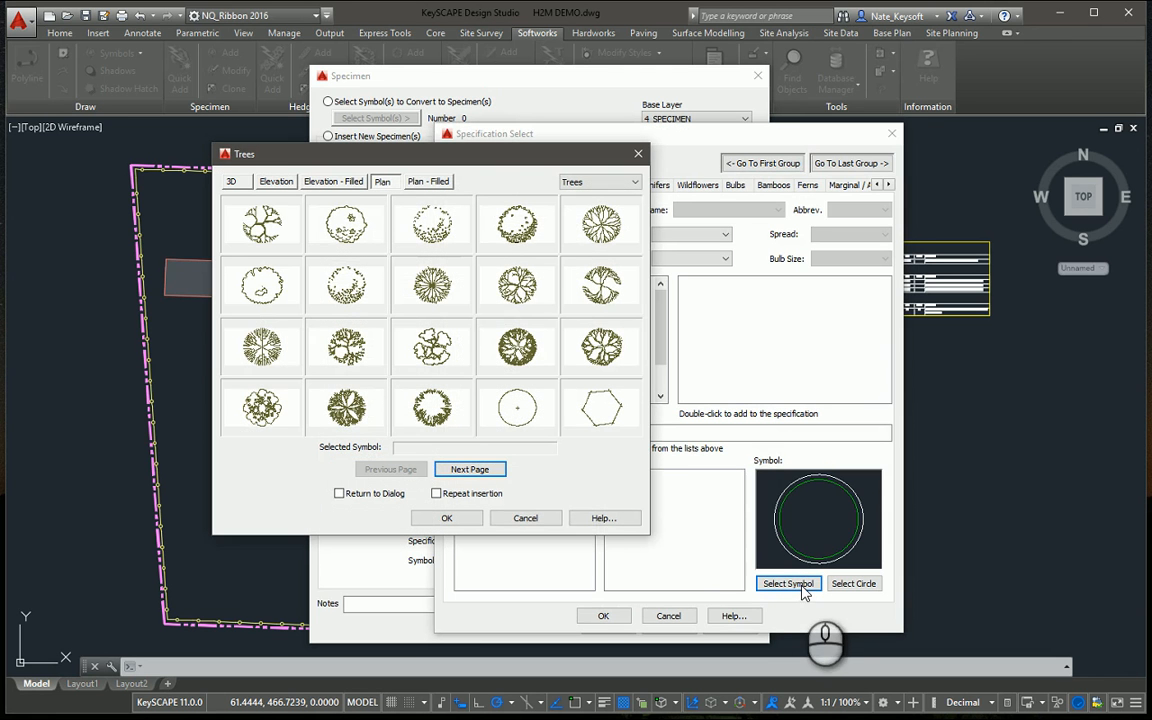
left_click(478, 469)
left_click(488, 473)
left_click(486, 470)
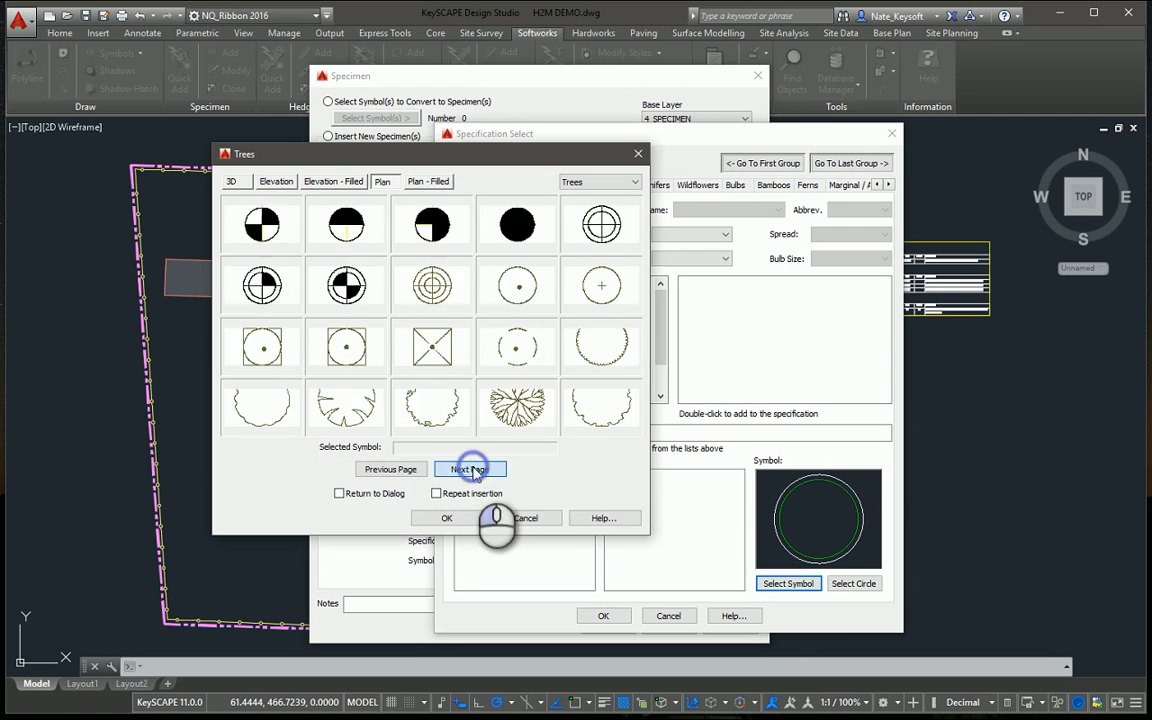
left_click(476, 470)
left_click(474, 470)
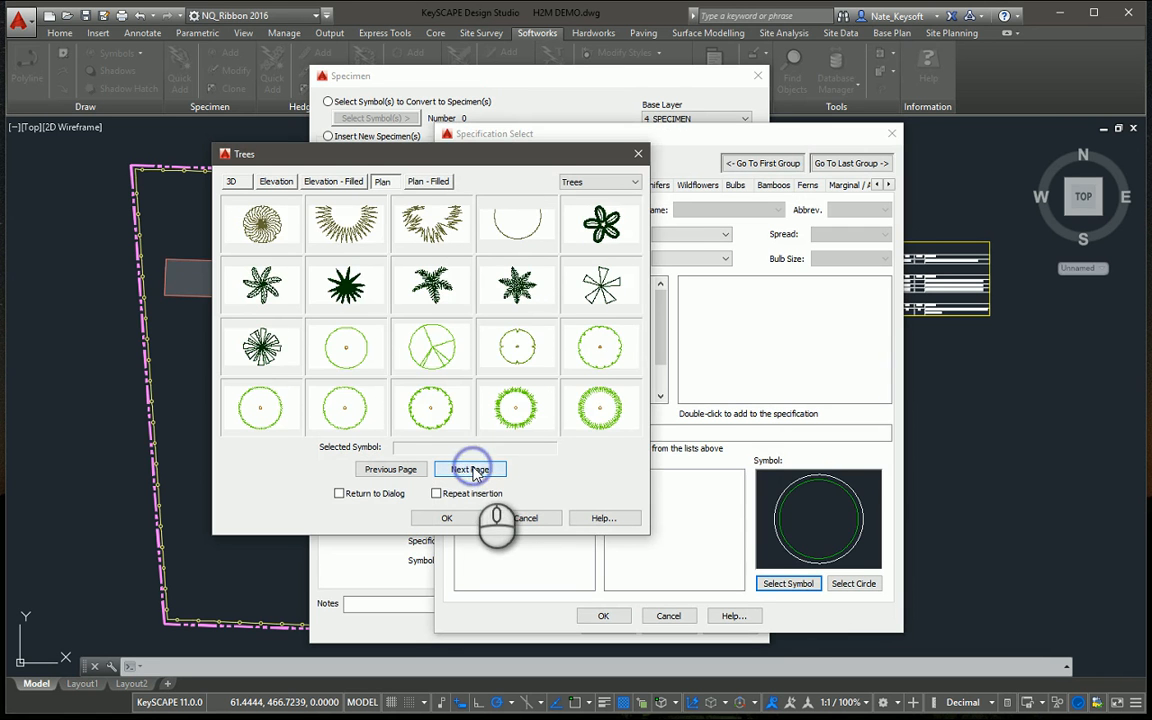
left_click(474, 471)
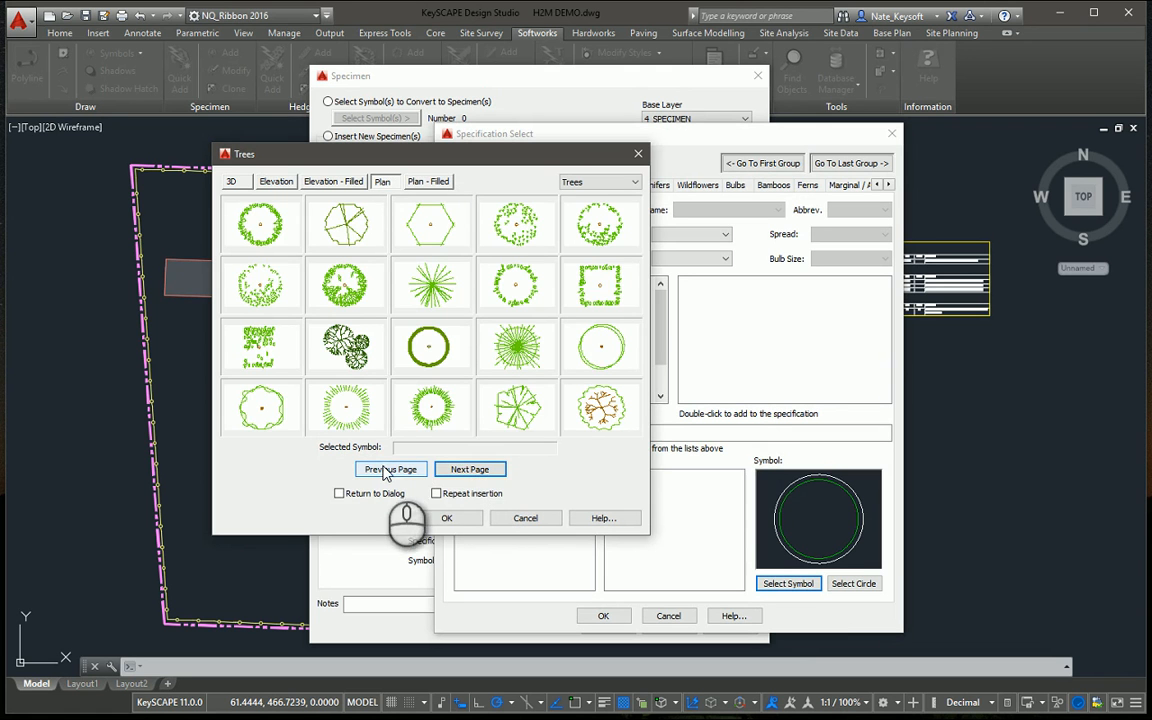
left_click(465, 470)
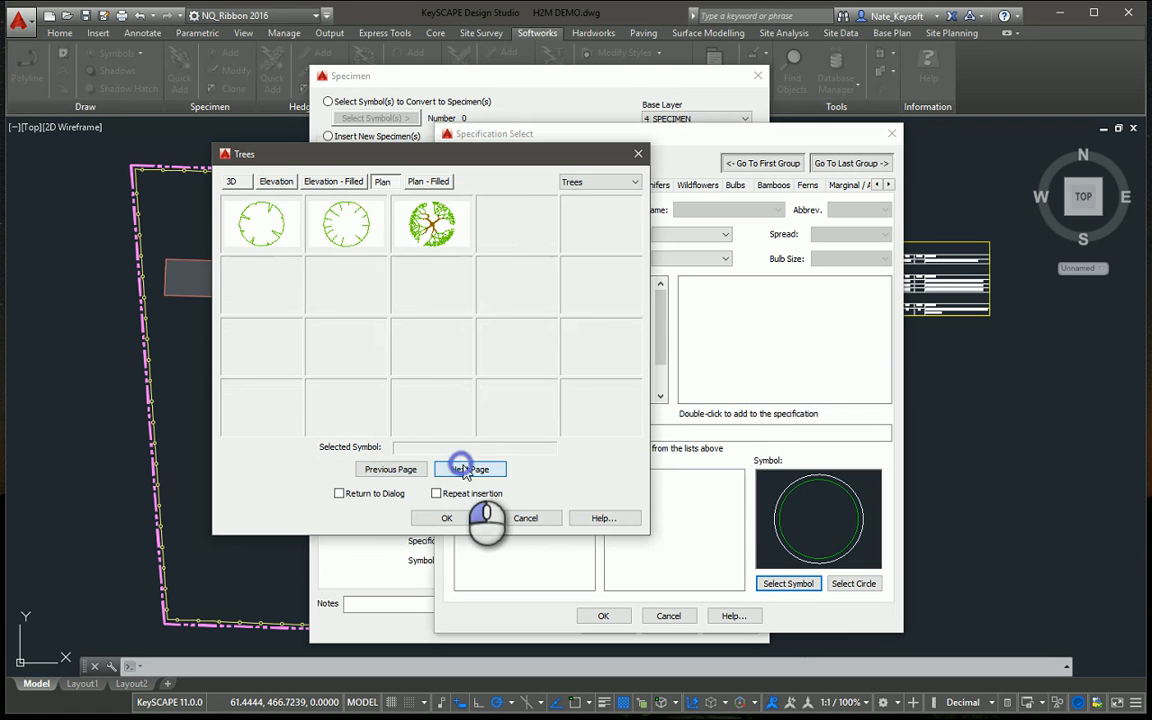
left_click(389, 474)
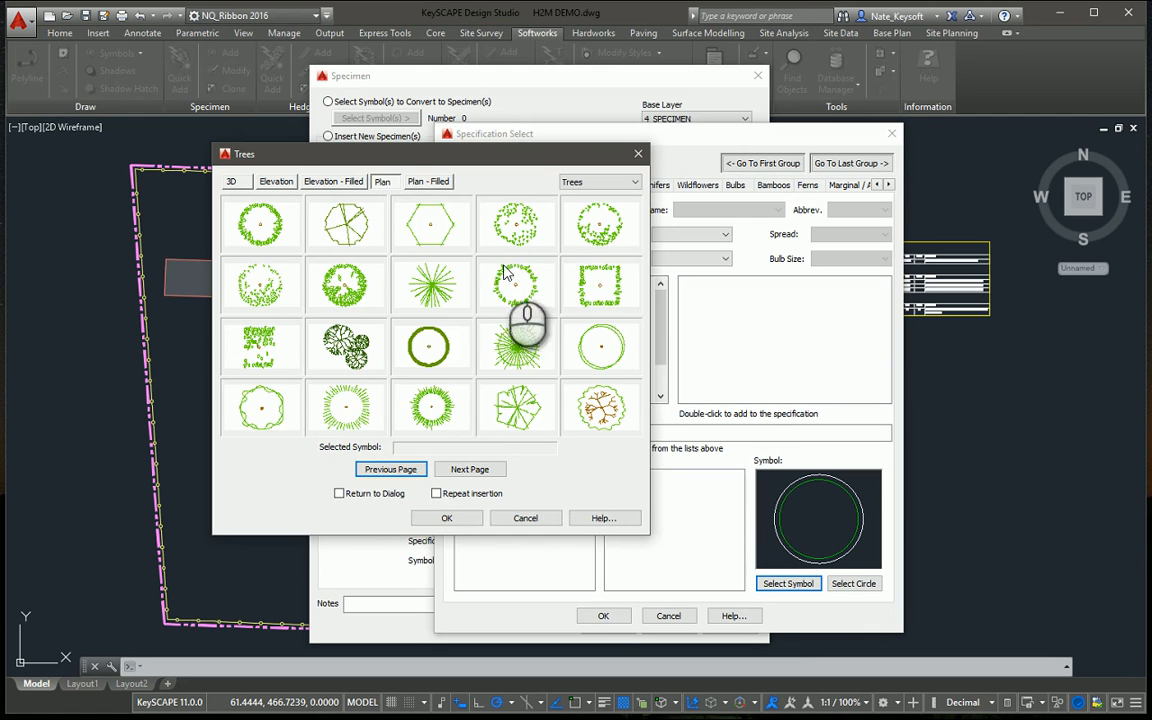
left_click(522, 212)
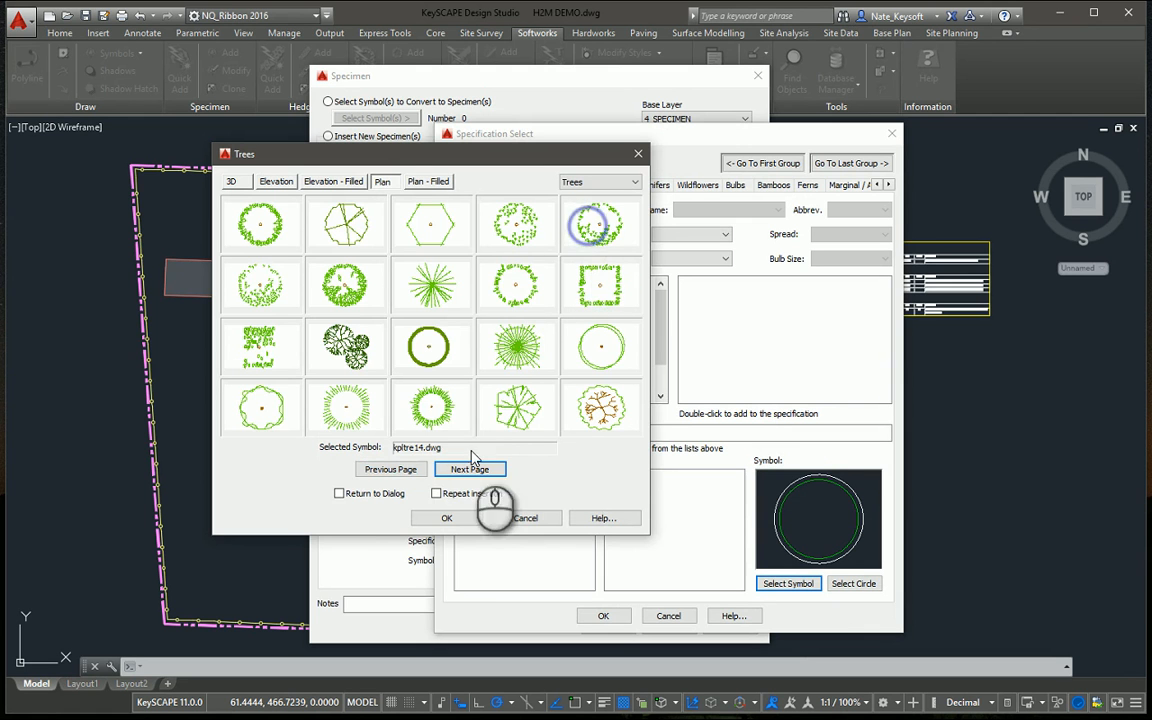
left_click(447, 518)
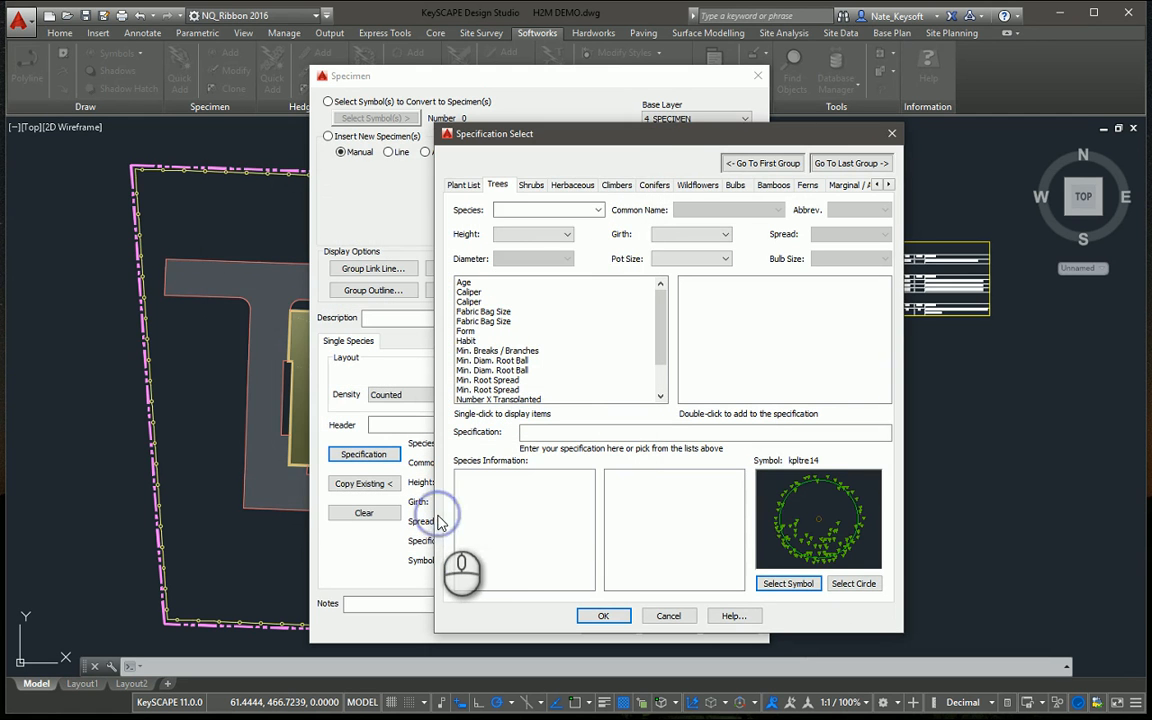
Step: Find the prunus entries in the tree species list and select Prunus davidiana
left_click(597, 212)
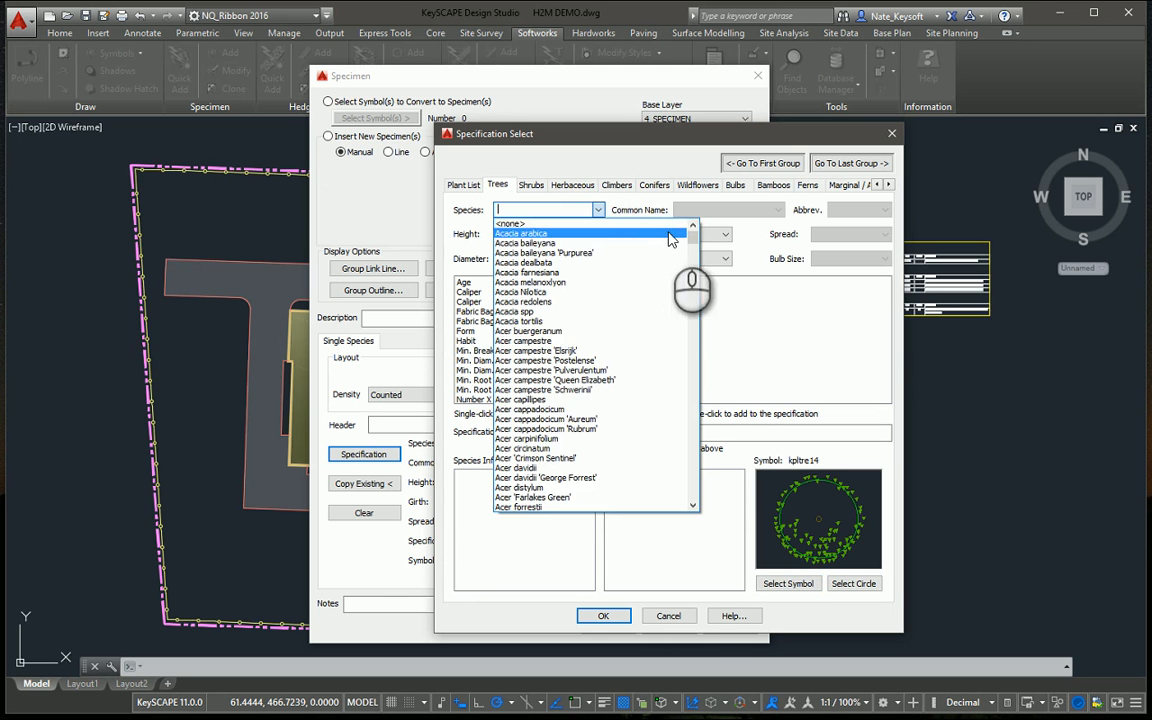
left_click_drag(693, 230, 695, 380)
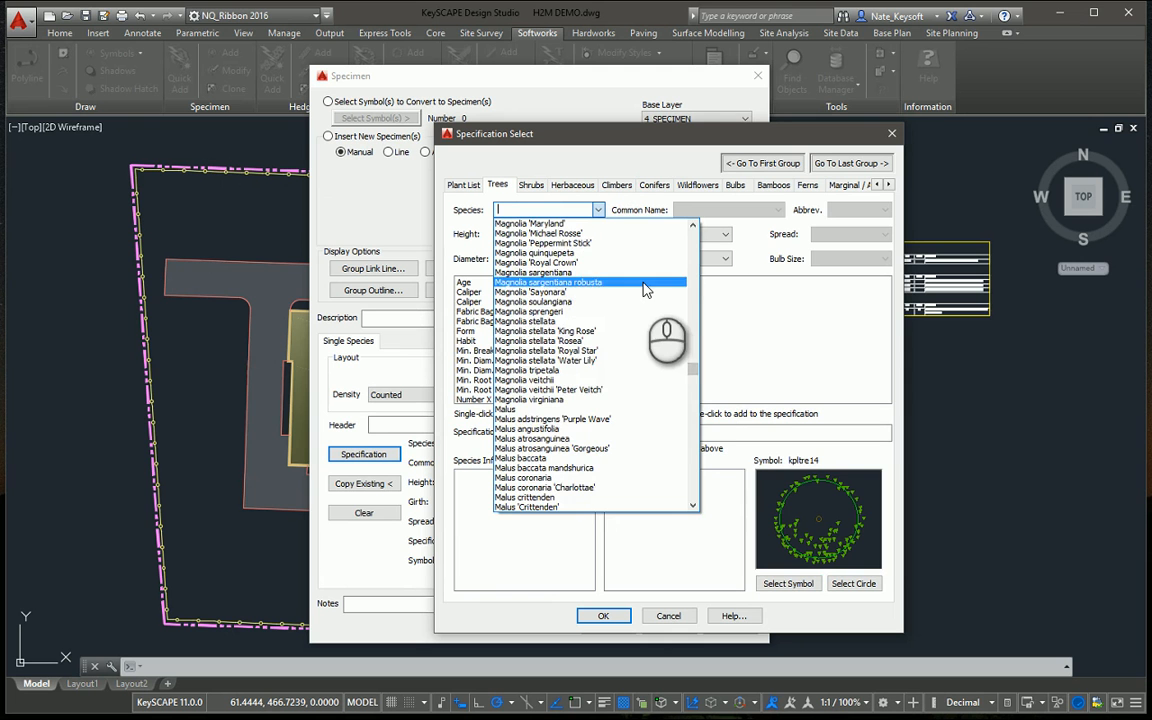
type("prunus")
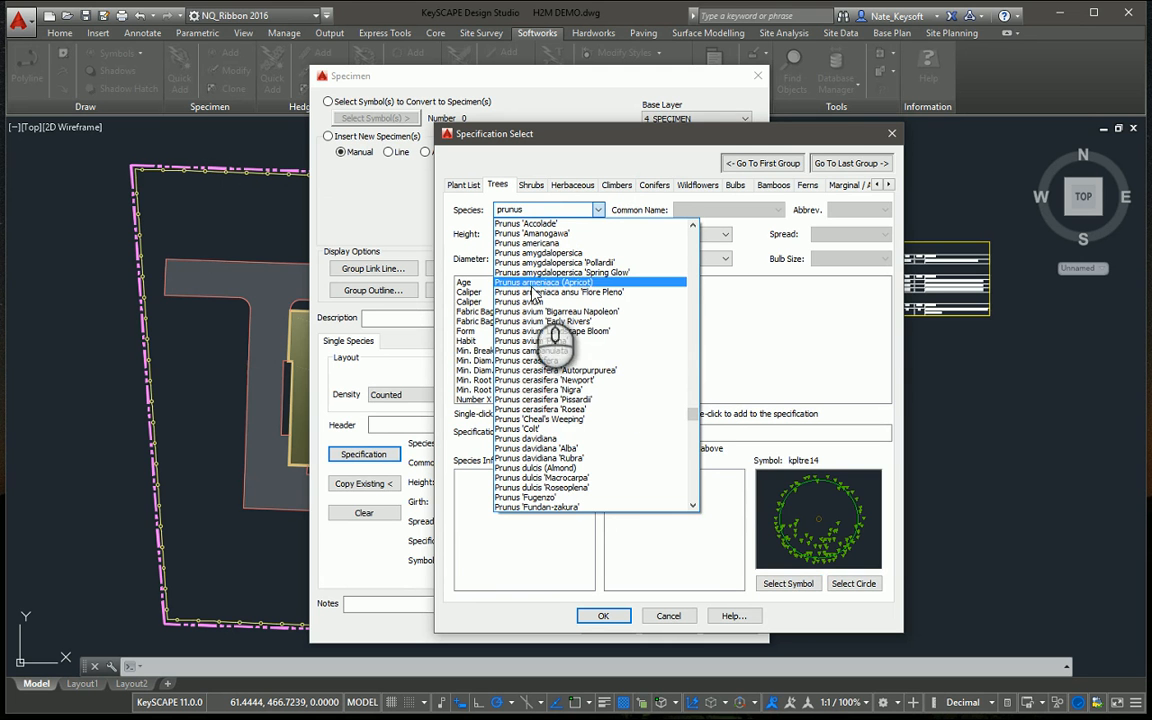
scroll(545, 428, "down", 3)
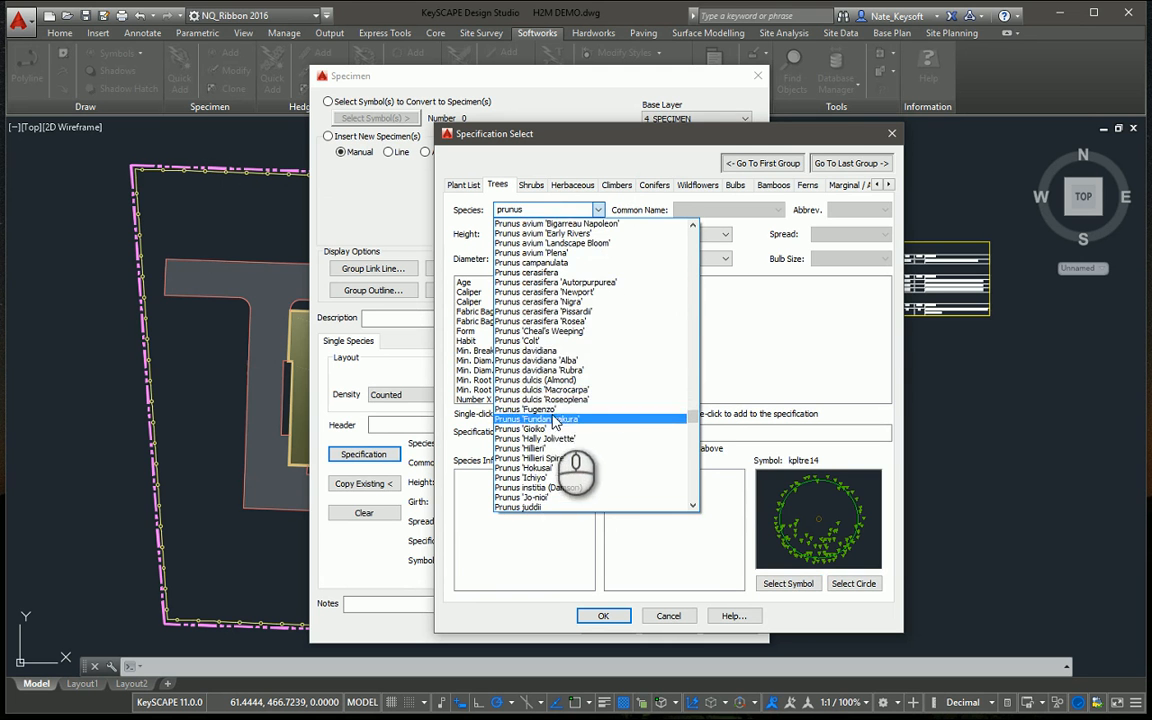
left_click(548, 352)
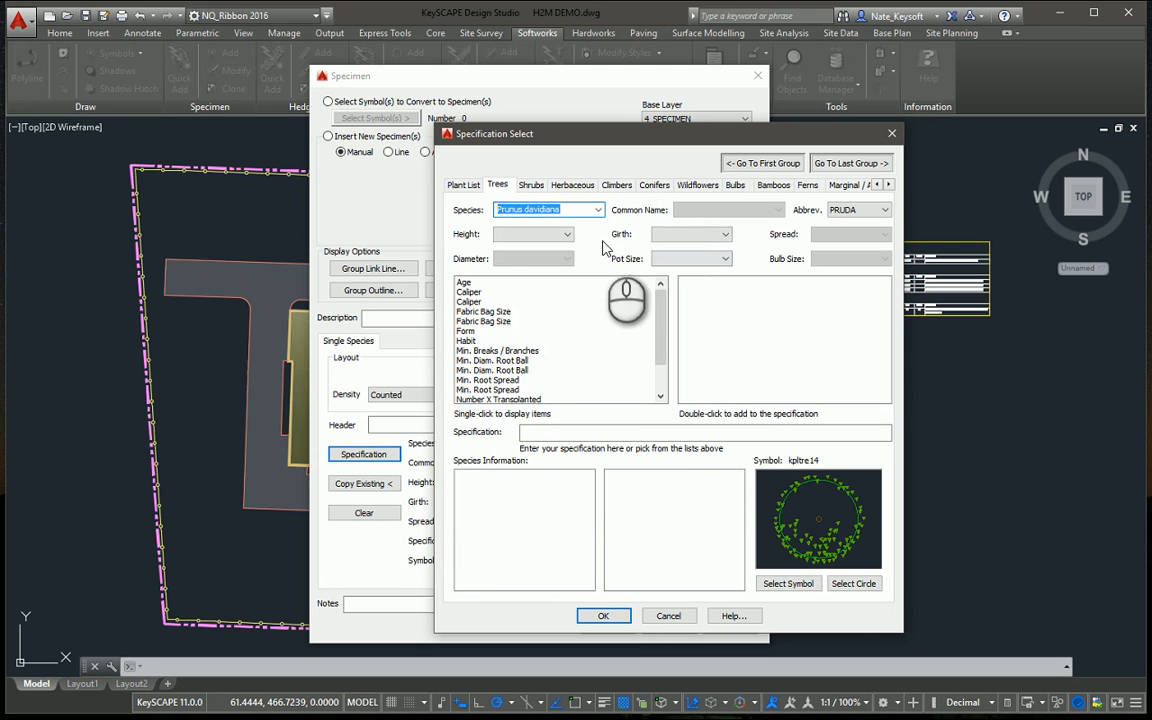
Step: Specify a tree height of 8 to 10 ft and a caliper of 2 1/2 in. cal, and accept the specification
left_click(558, 234)
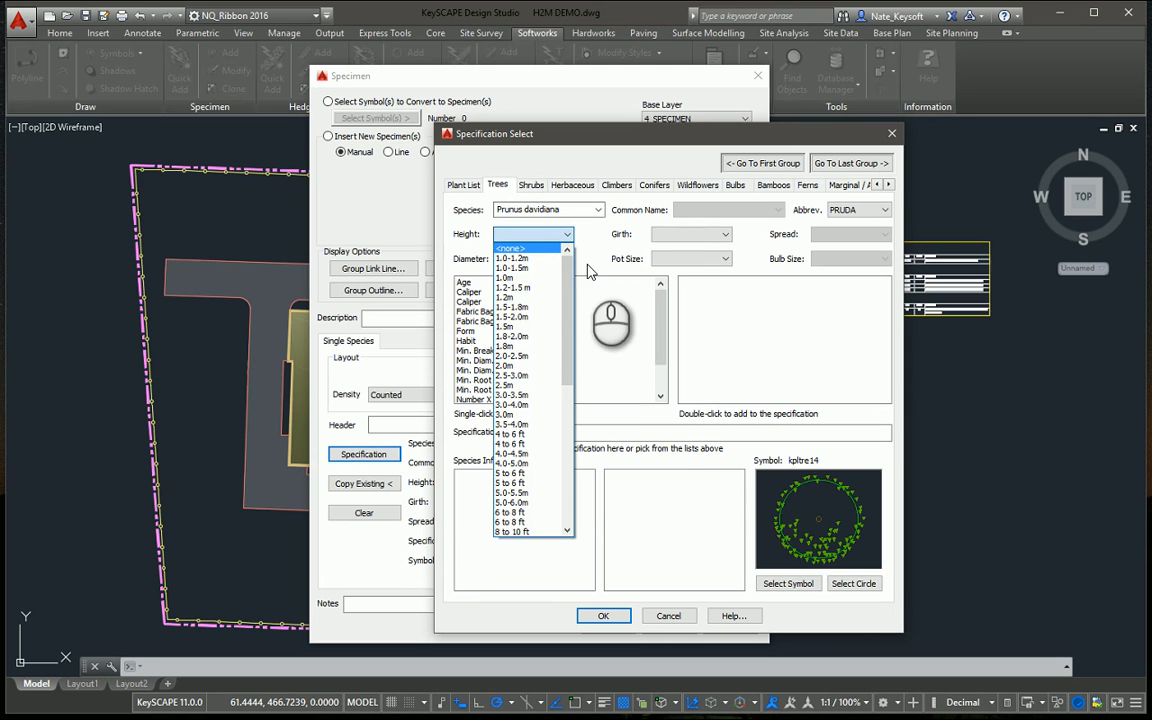
left_click_drag(568, 295, 570, 360)
left_click(514, 378)
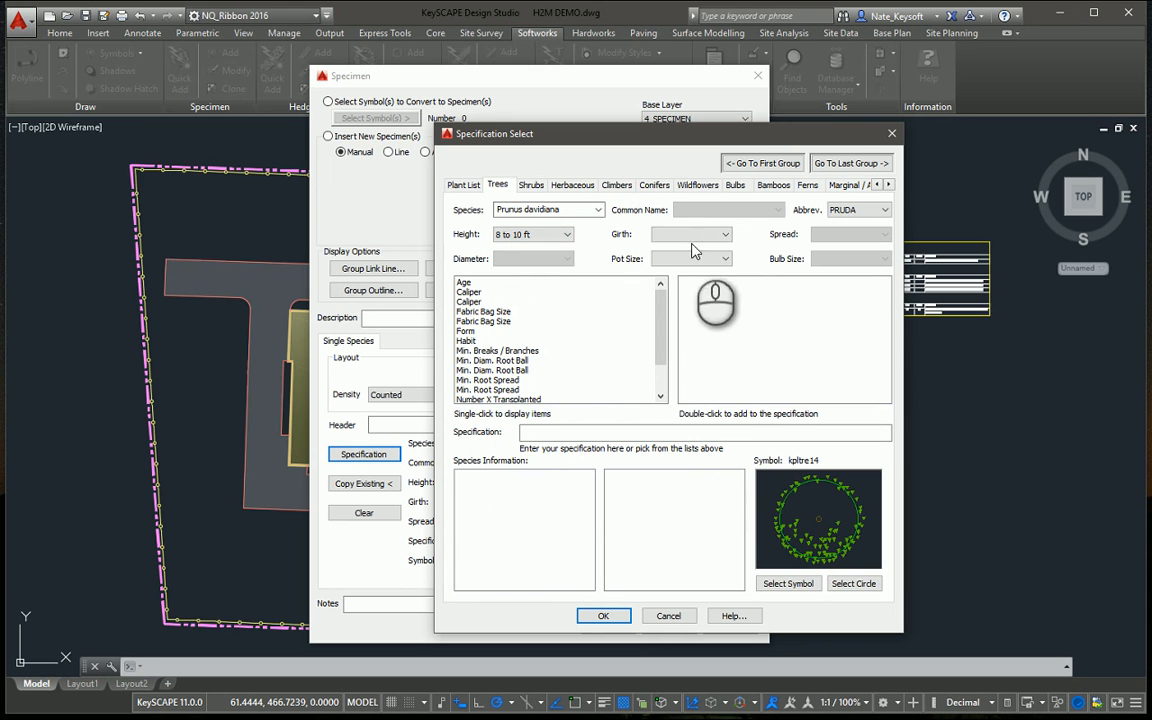
left_click(697, 234)
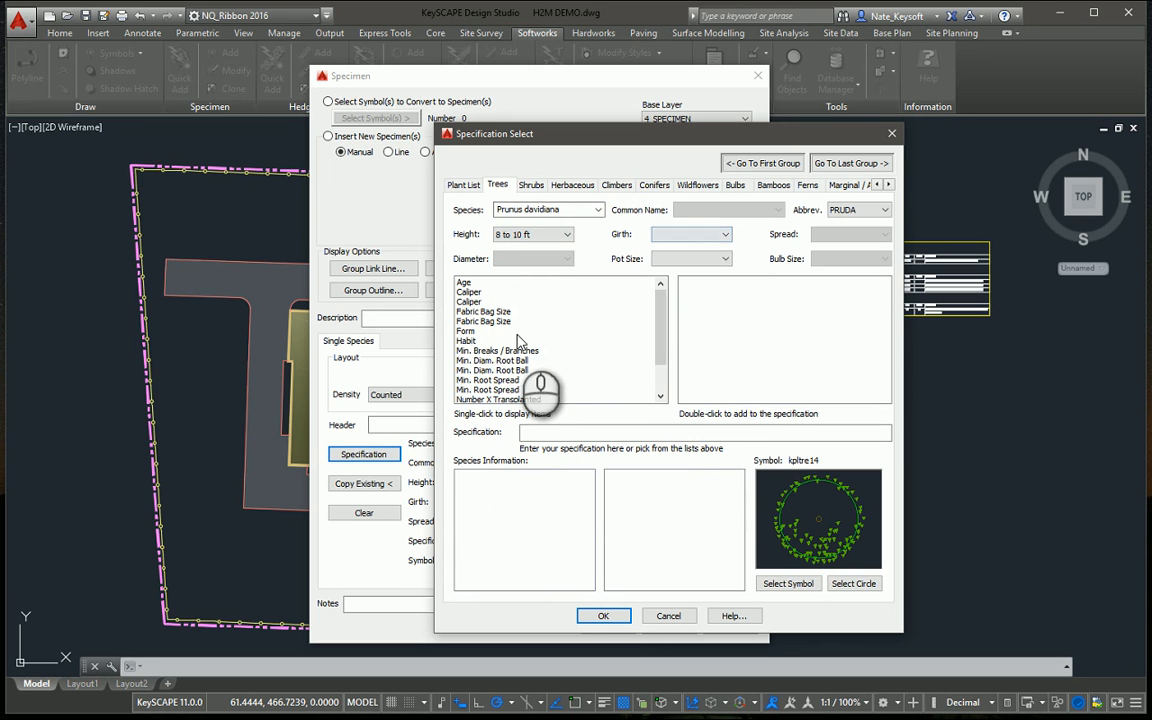
left_click(470, 291)
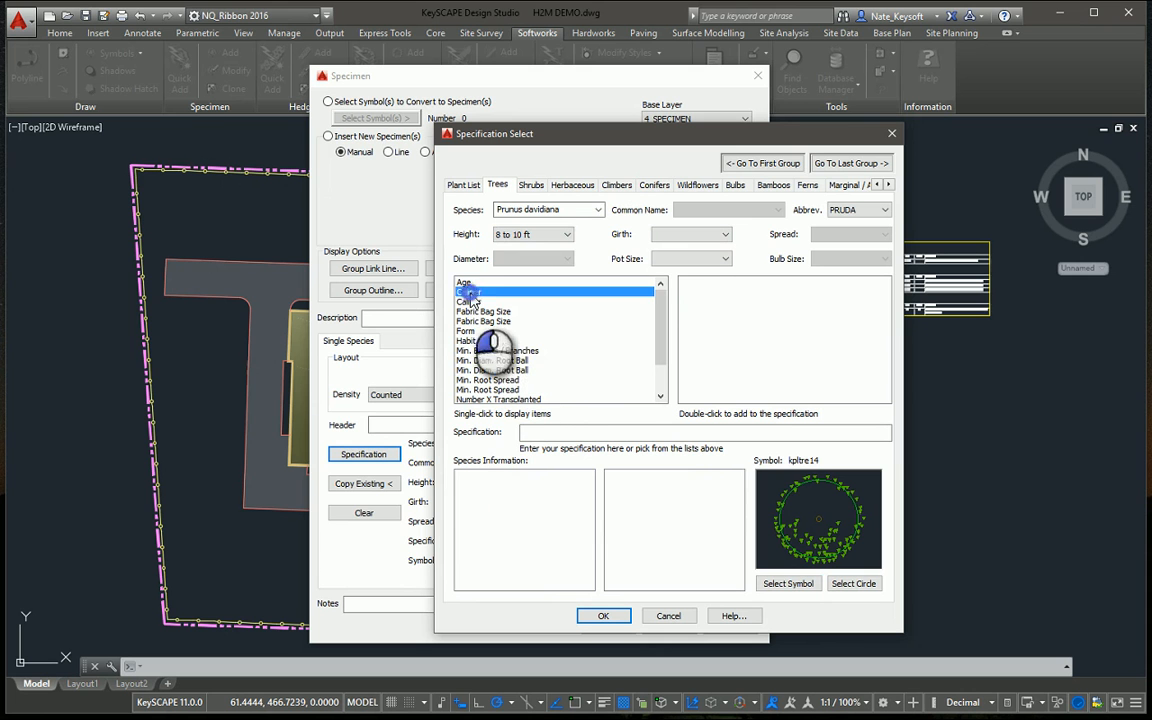
double_click(700, 331)
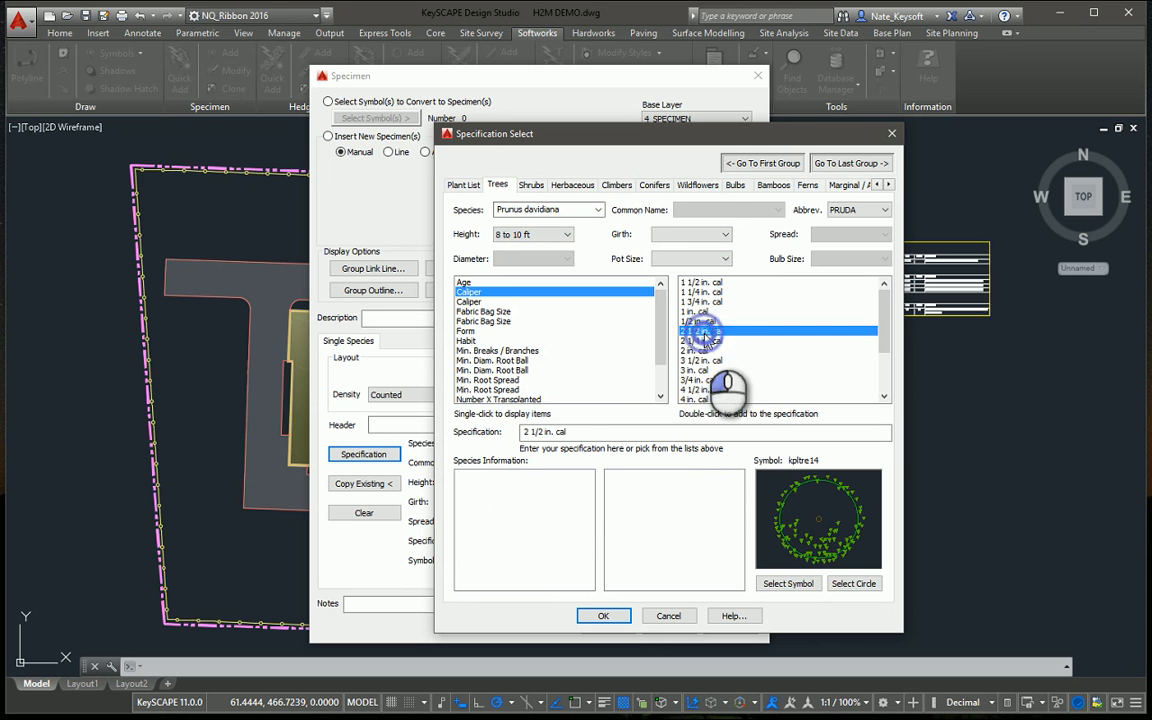
left_click(606, 615)
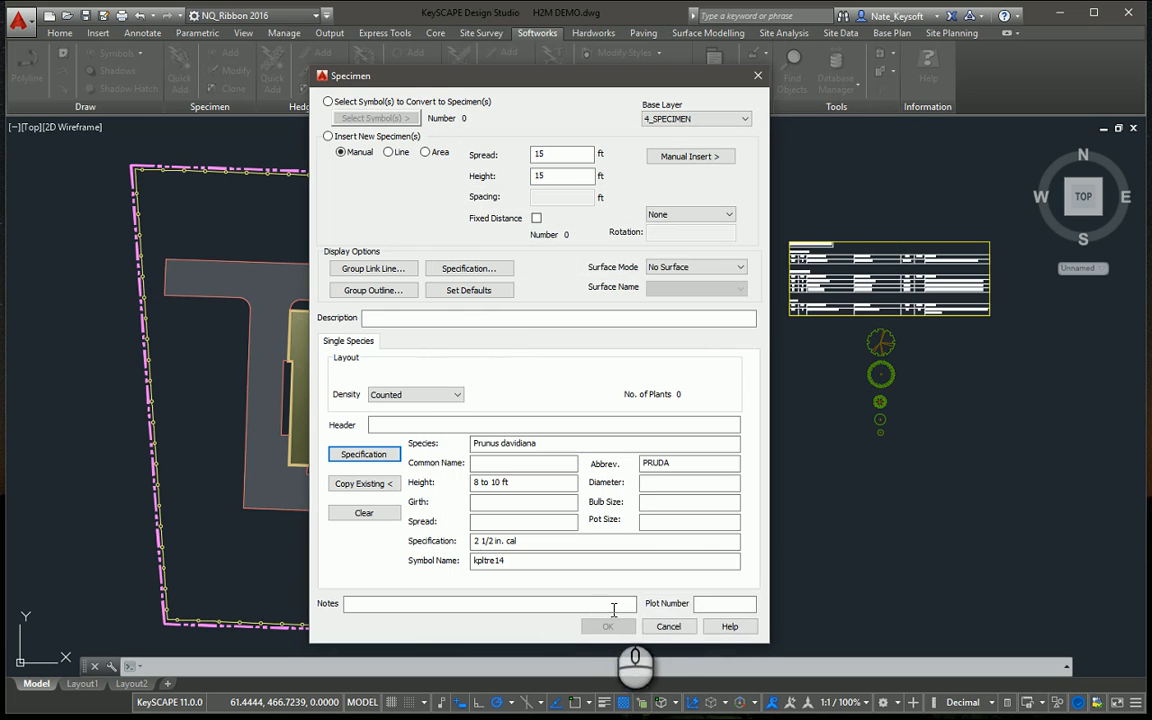
Step: Review the specimen rotation and surface mode options, keeping None and No Surface
left_click(707, 216)
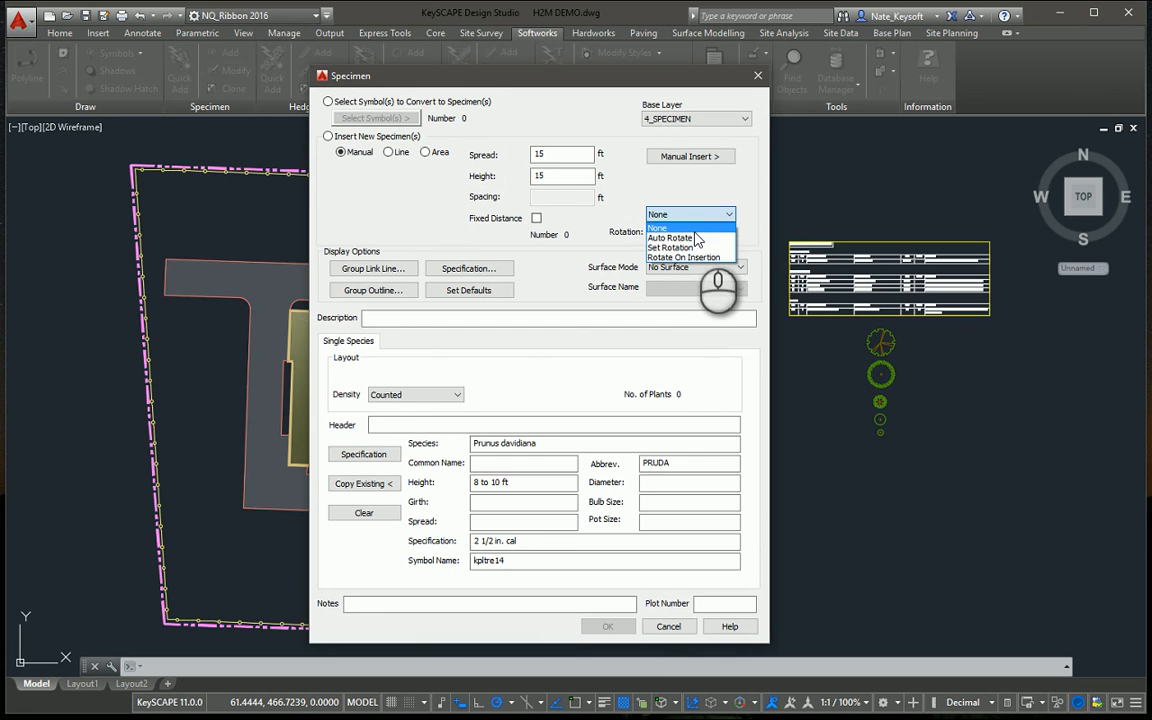
left_click(694, 230)
left_click(702, 264)
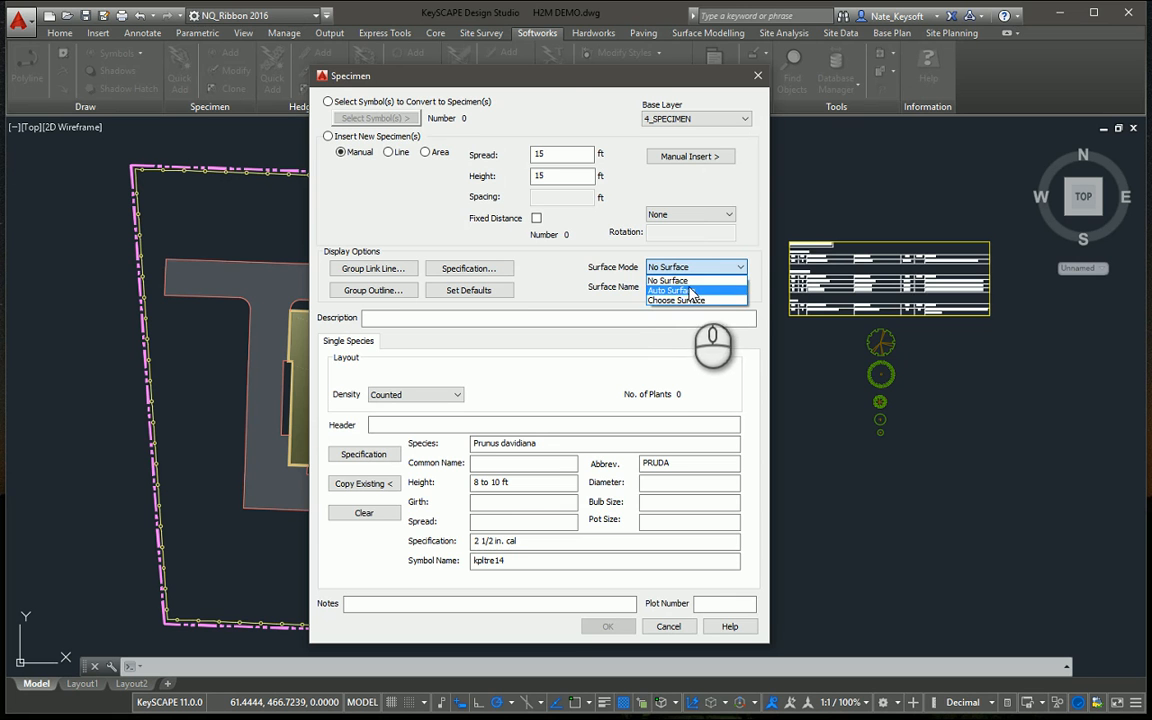
left_click(726, 266)
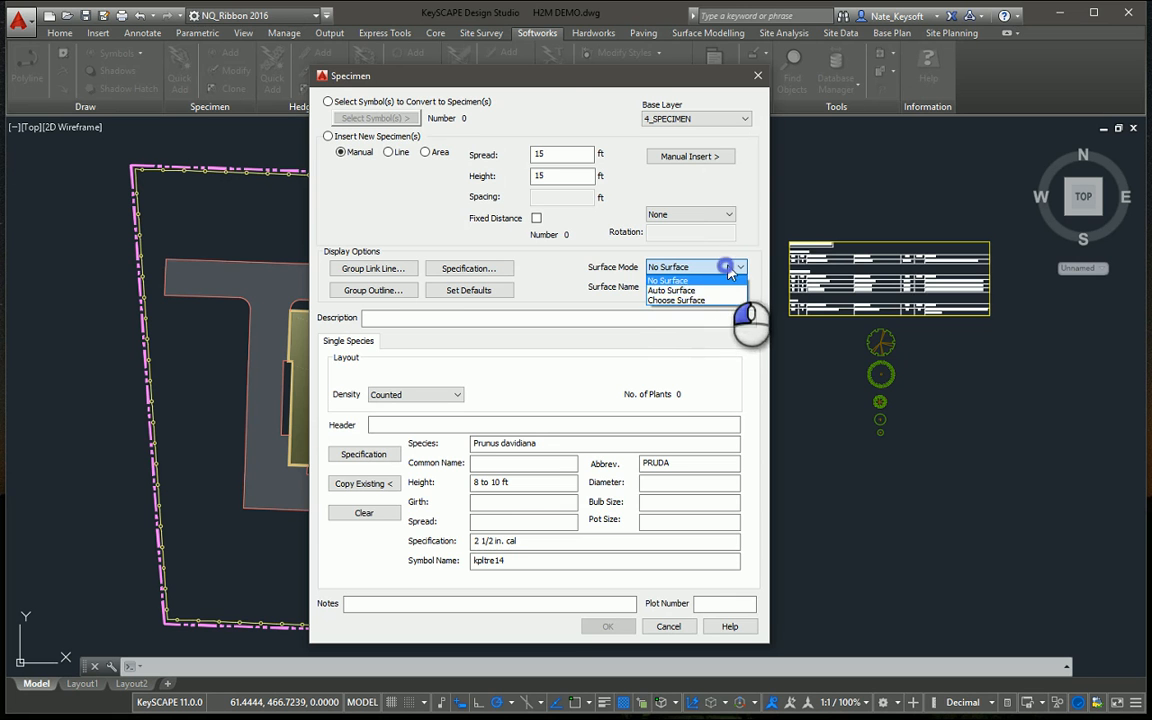
Step: Manually insert three Prunus davidiana trees in a triangular cluster in the curved bed beside the main building's upper-right corner
left_click(691, 158)
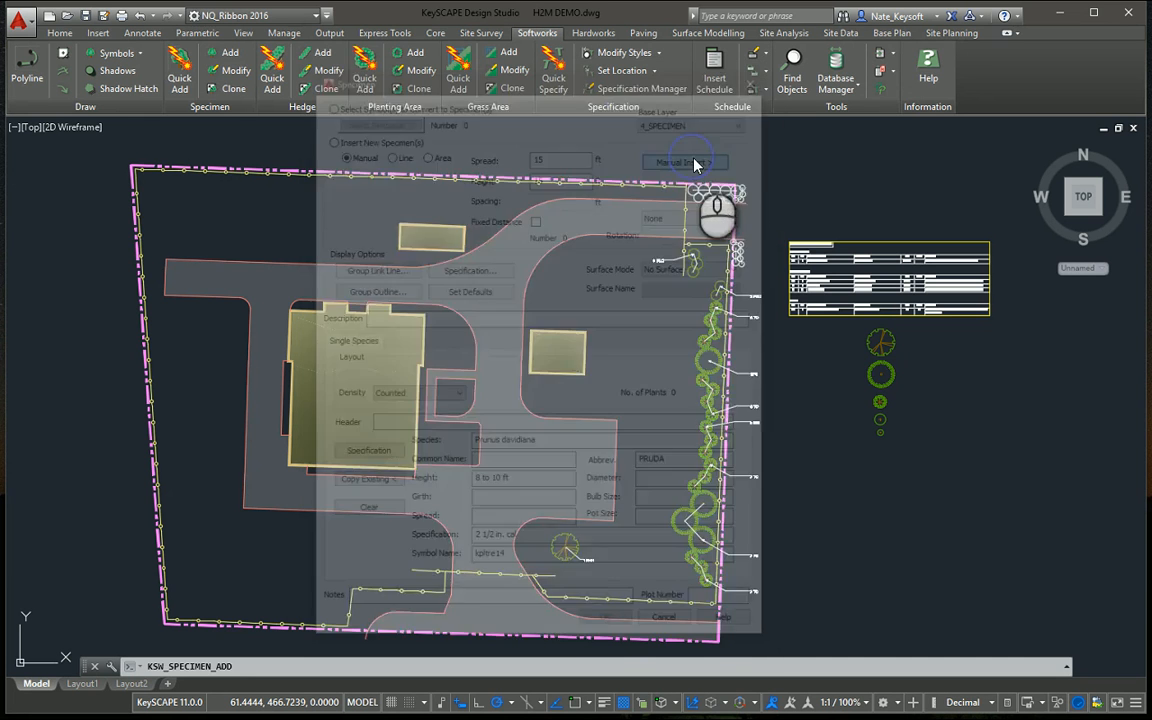
scroll(218, 232, "up", 2)
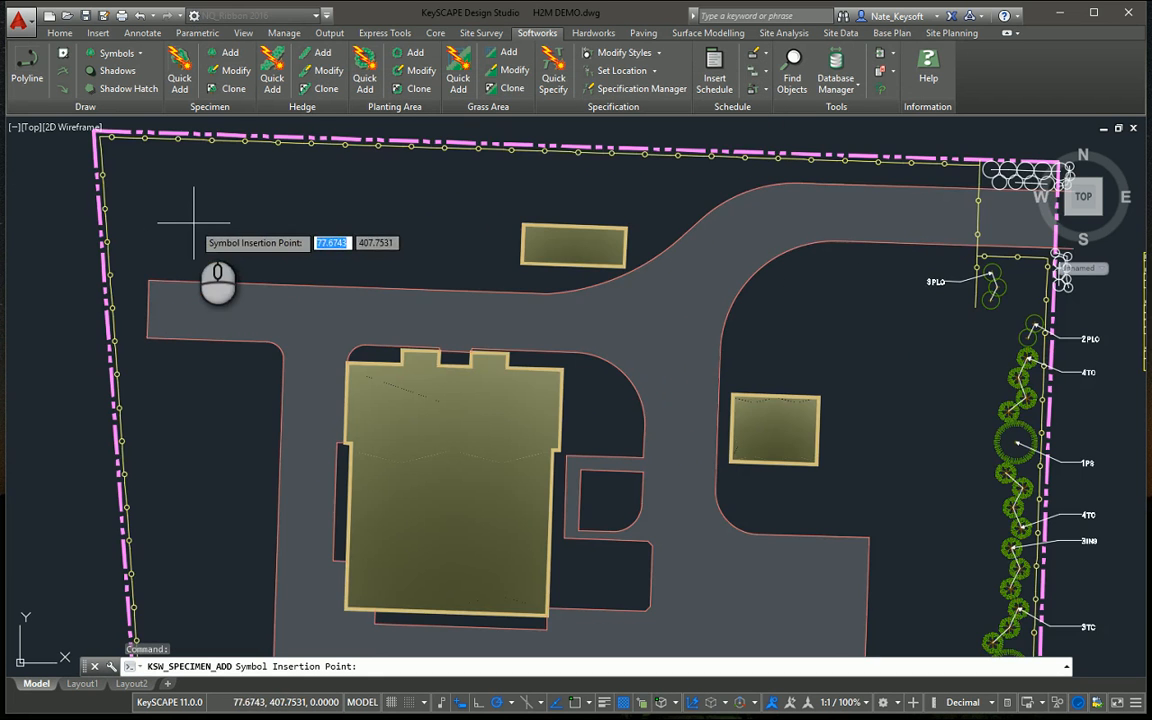
scroll(305, 208, "up", 2)
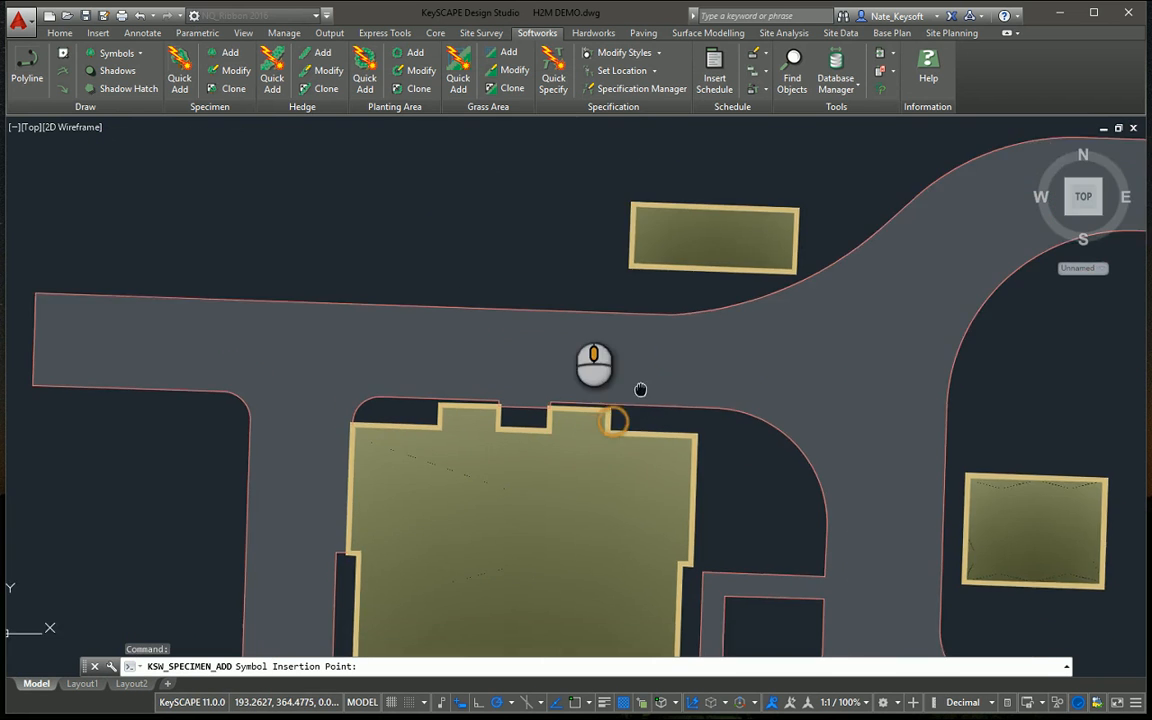
mouse_move(640, 391)
middle_mouse_down()
mouse_move(380, 180)
mouse_move(330, 185)
middle_mouse_up()
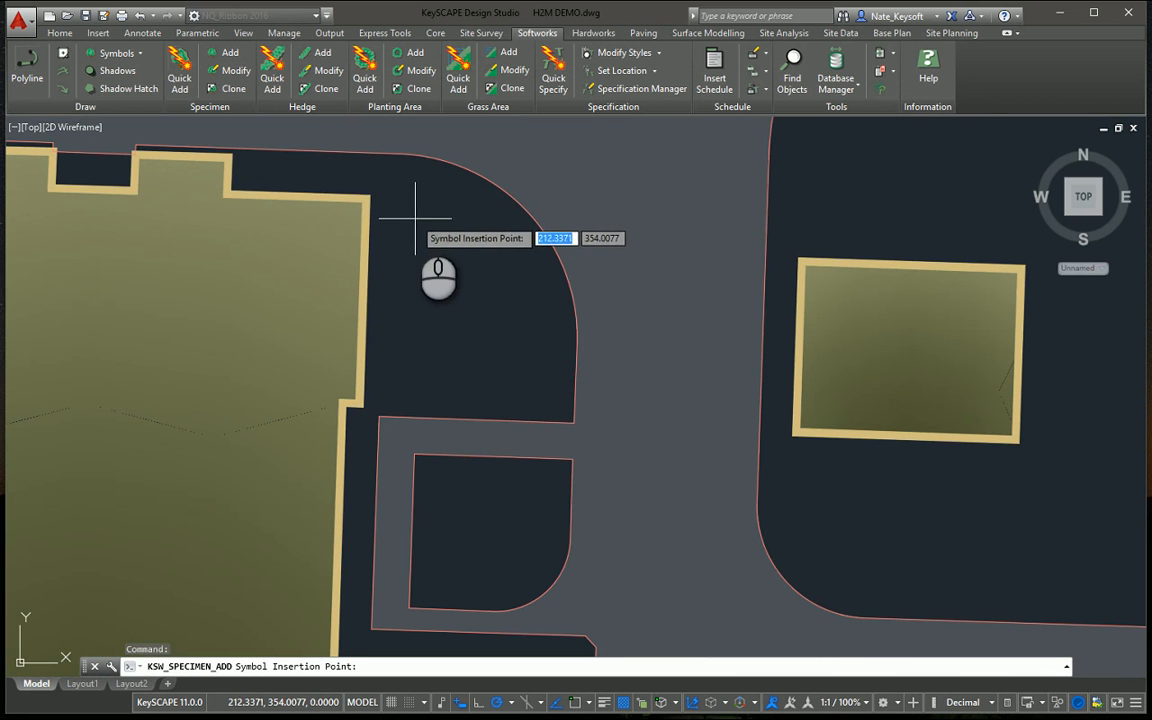
left_click(416, 219)
left_click(417, 335)
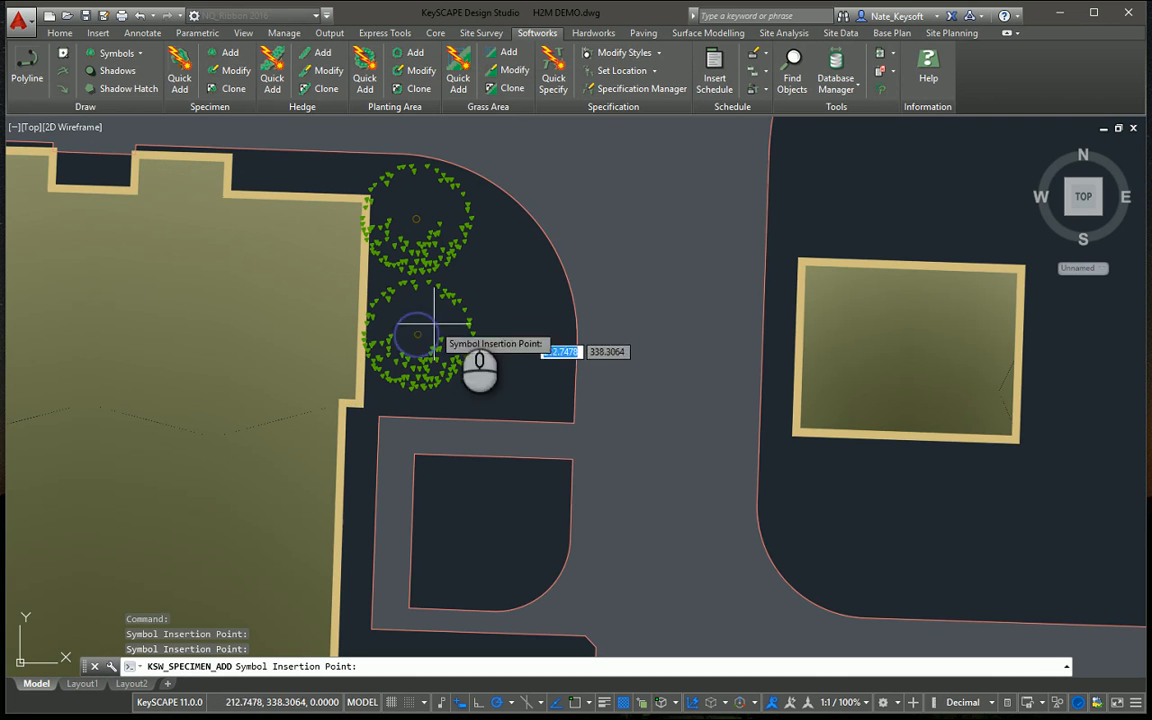
left_click(497, 268)
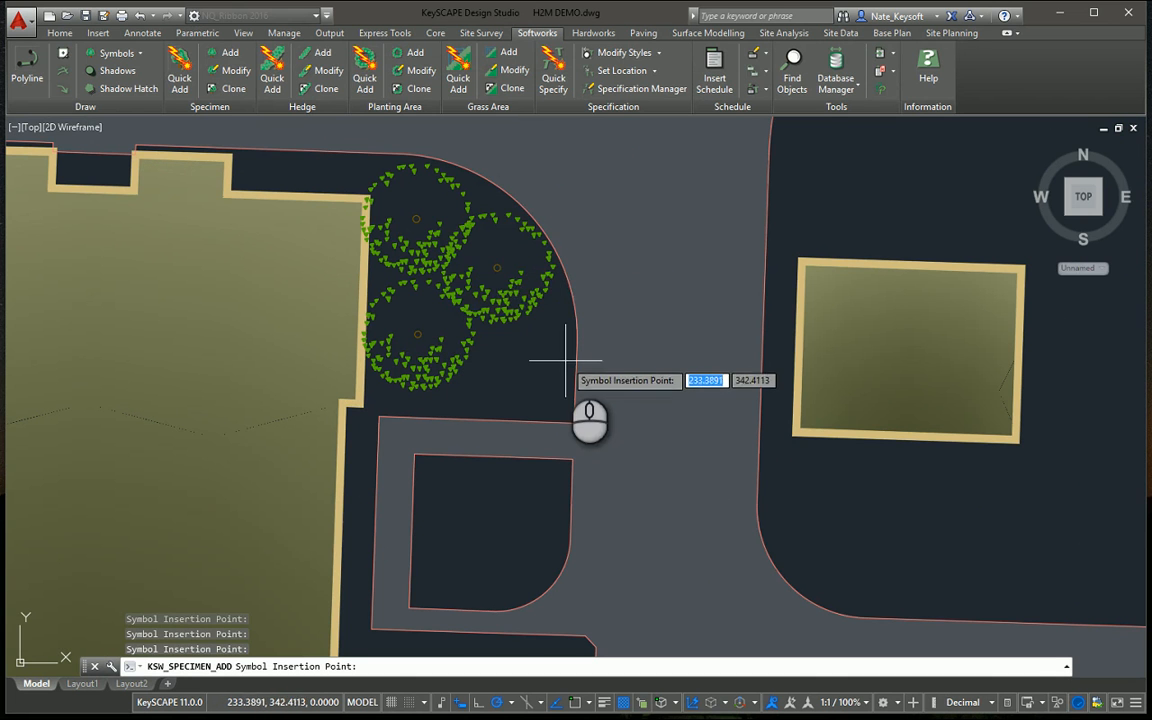
key("Return")
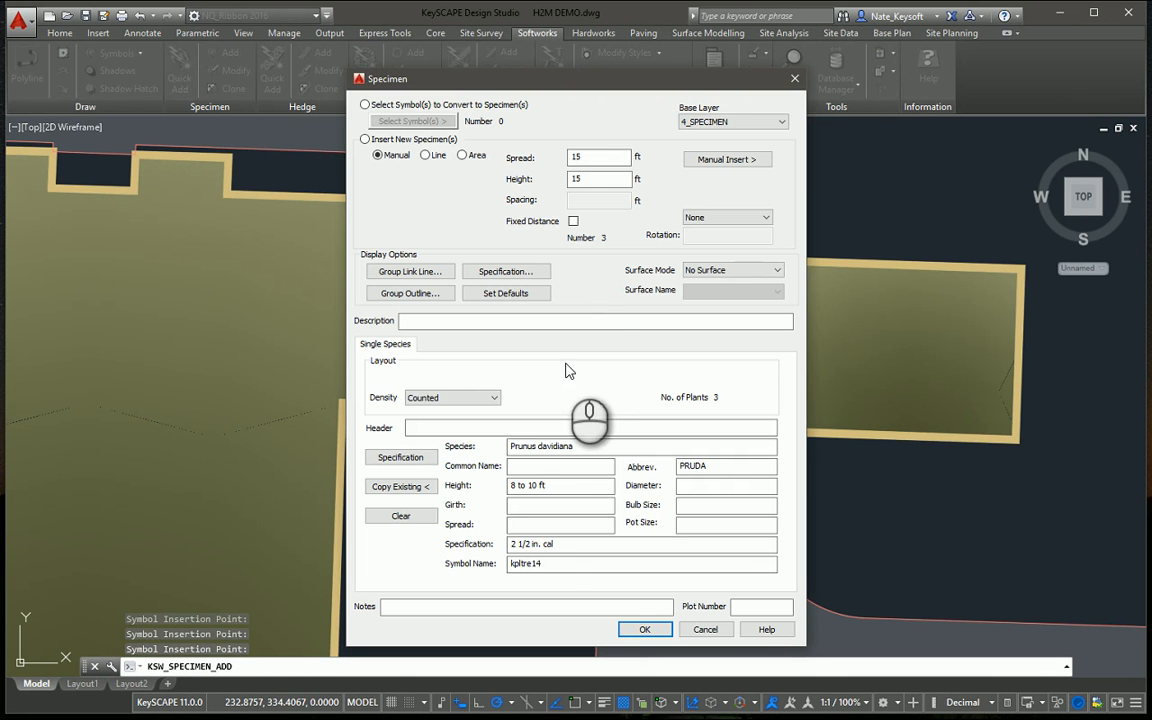
Step: Accept the specimen group and place its leader and specification label over the driveway just east of the trees
left_click(645, 629)
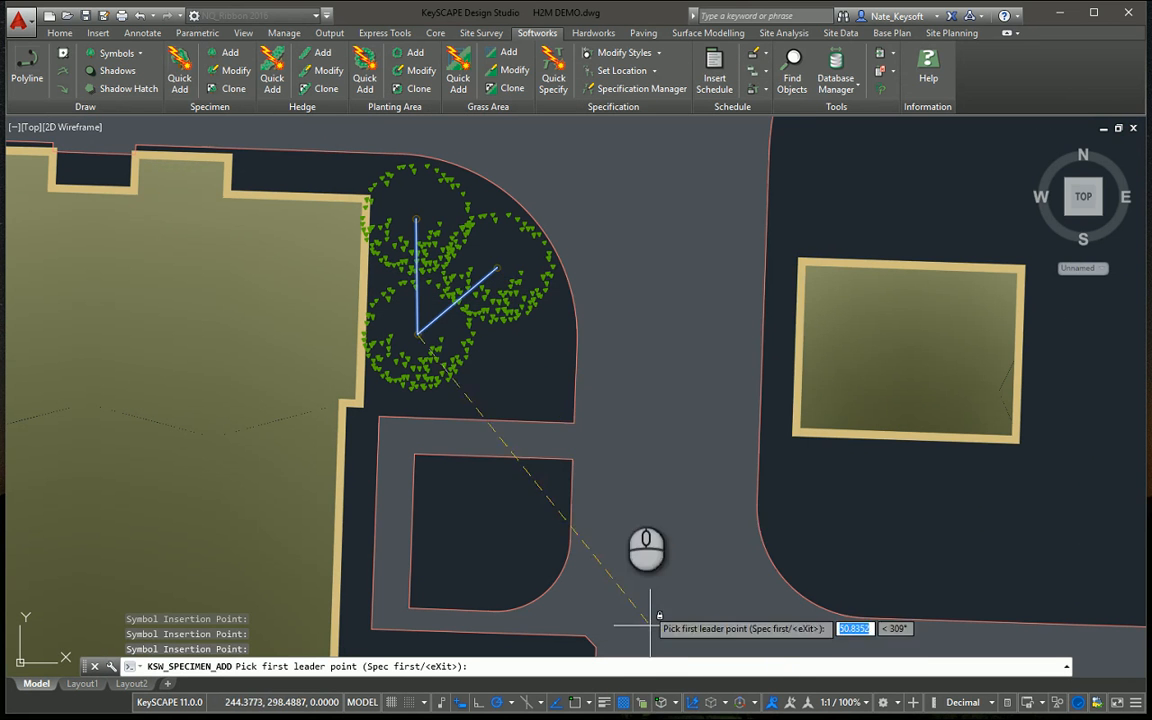
left_click(607, 247)
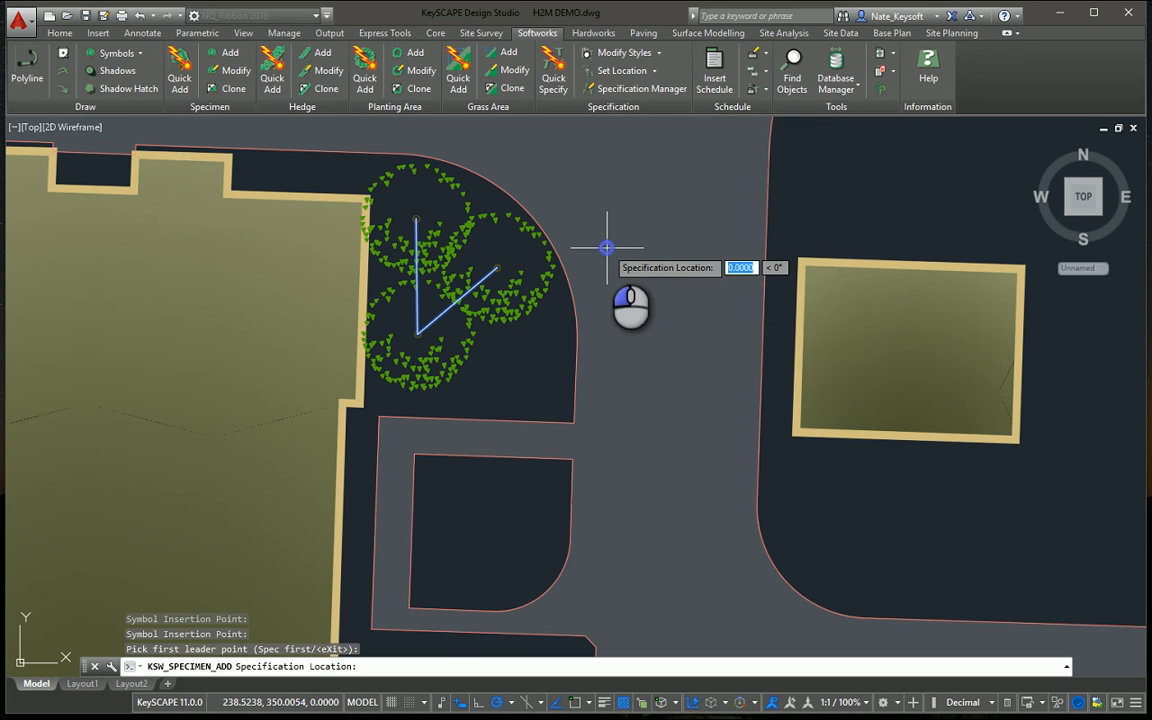
left_click(641, 248)
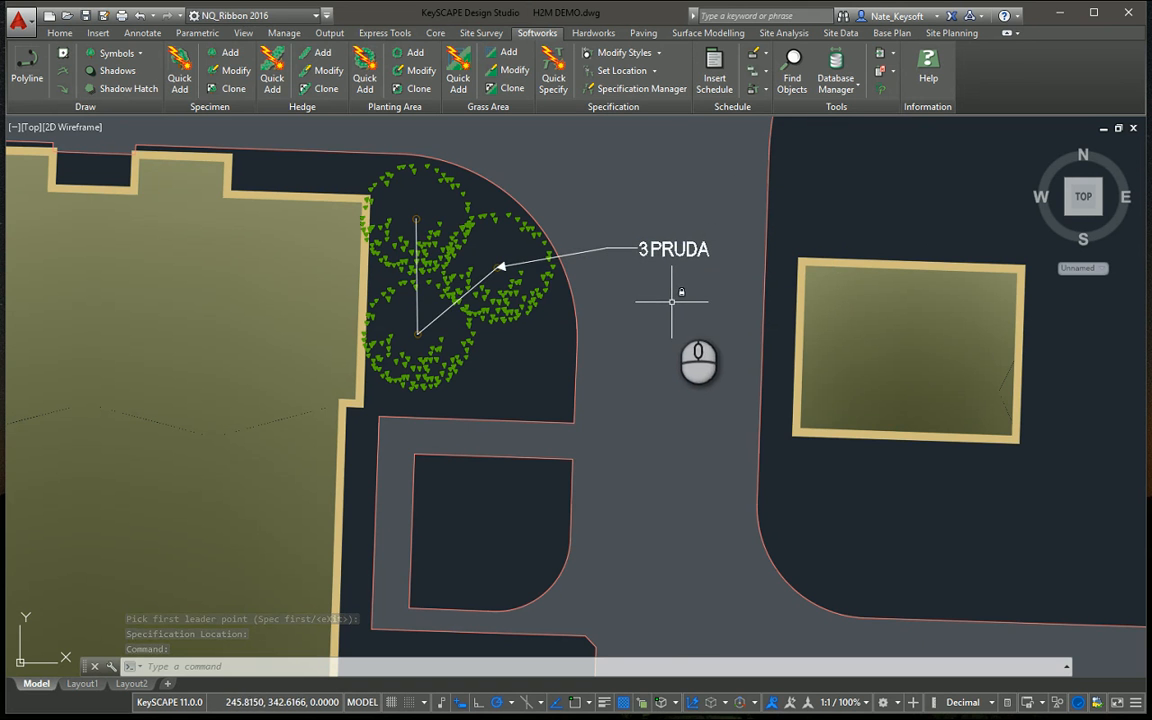
Step: Start adding a new hedge and choose Hedge (Dwg) from the Softworks Edges as its display pattern
scroll(640, 318, "down", 3)
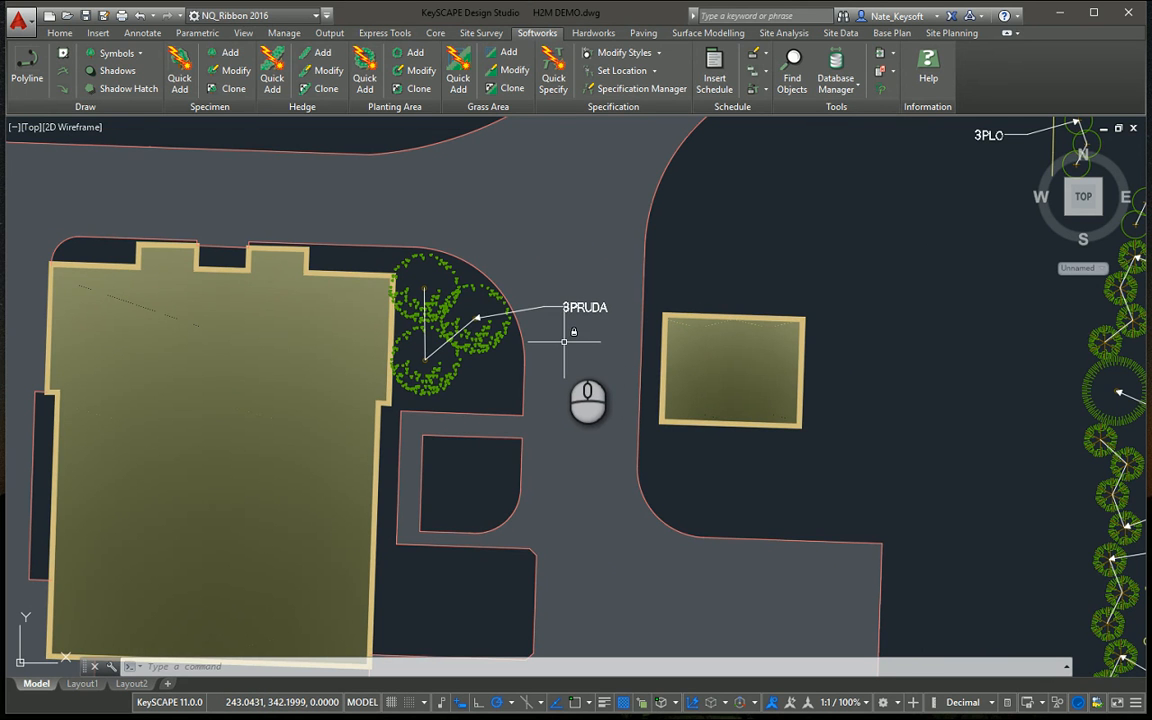
mouse_move(564, 342)
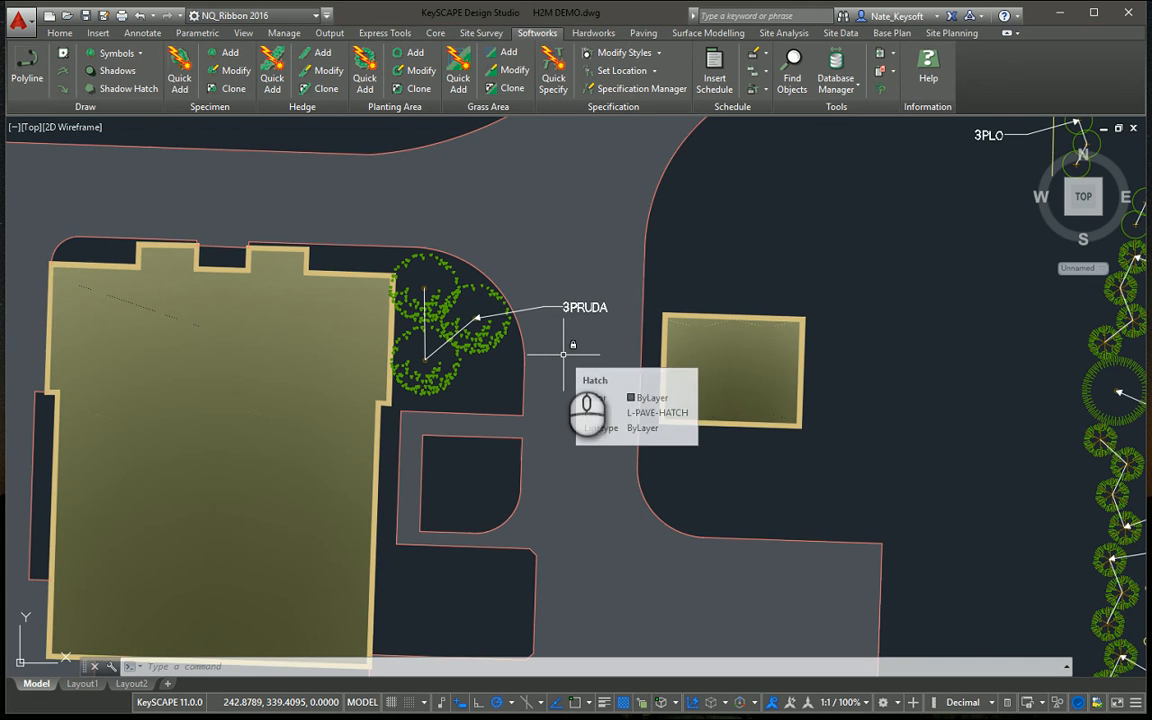
middle_click_drag(249, 160, 214, 267)
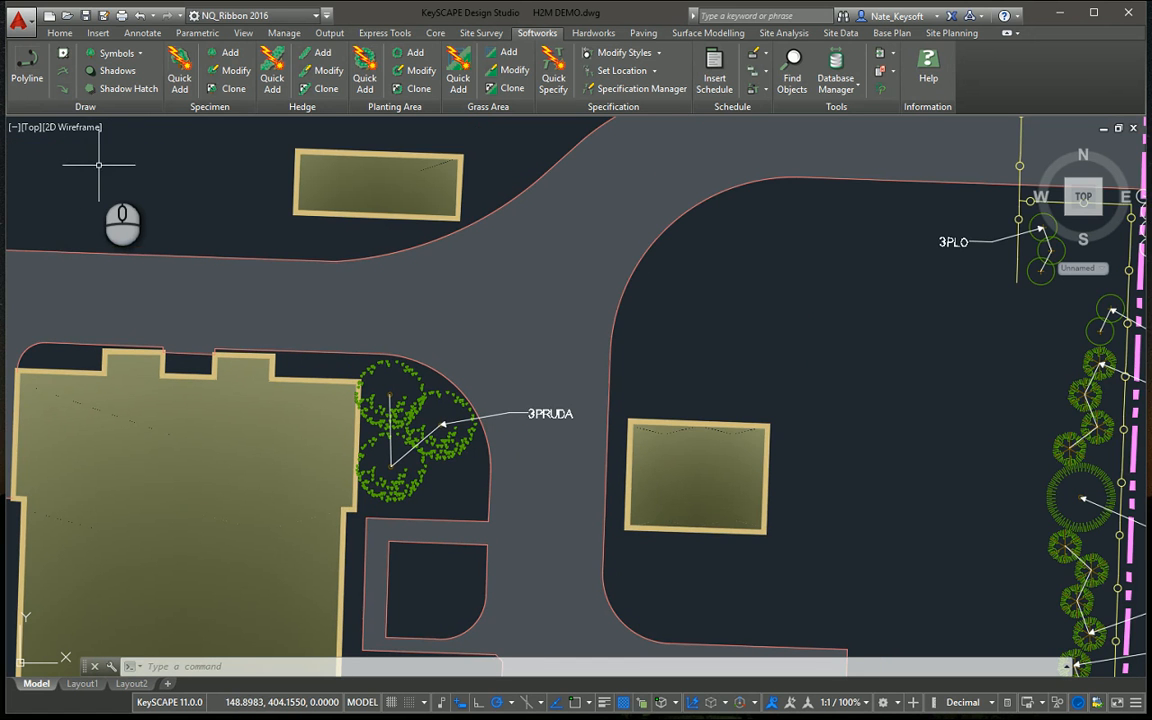
mouse_move(122, 160)
middle_mouse_down()
mouse_move(274, 252)
mouse_move(325, 260)
middle_mouse_up()
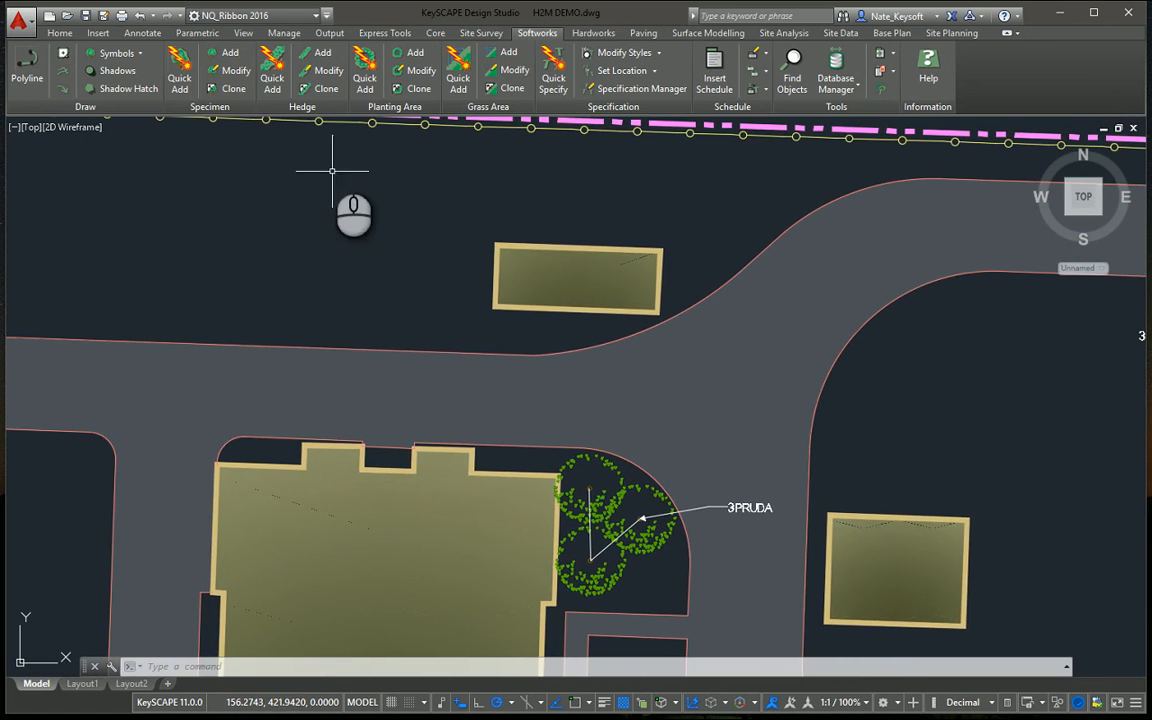
left_click(325, 53)
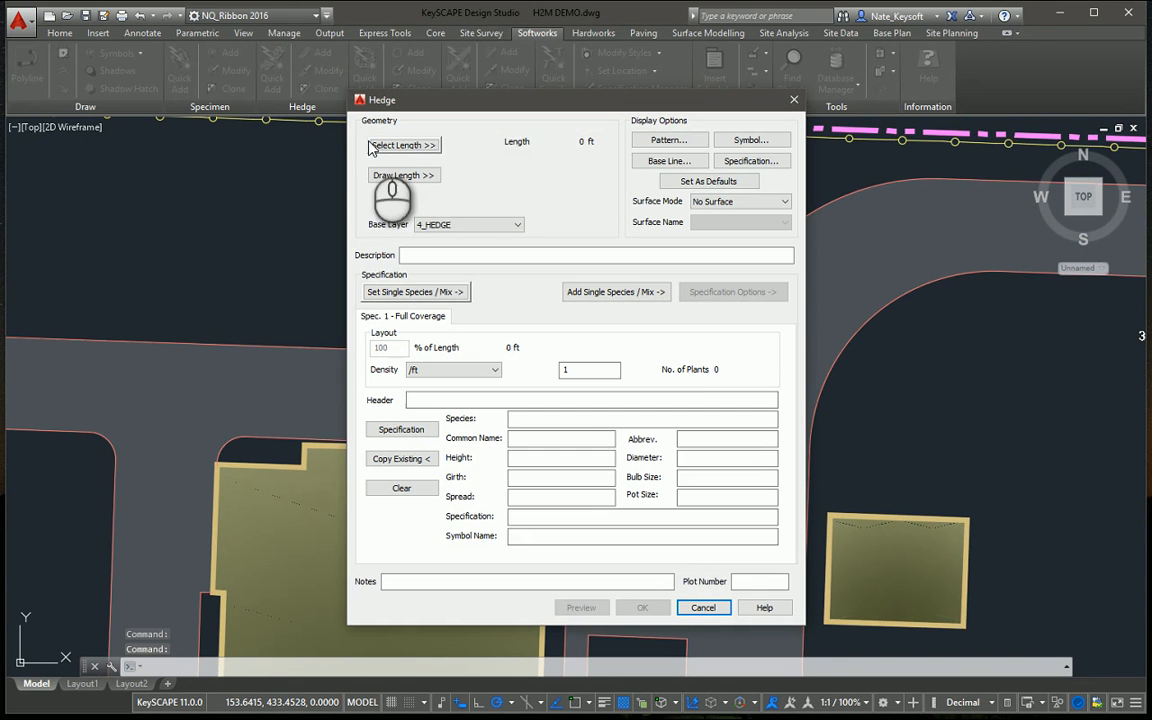
left_click(686, 142)
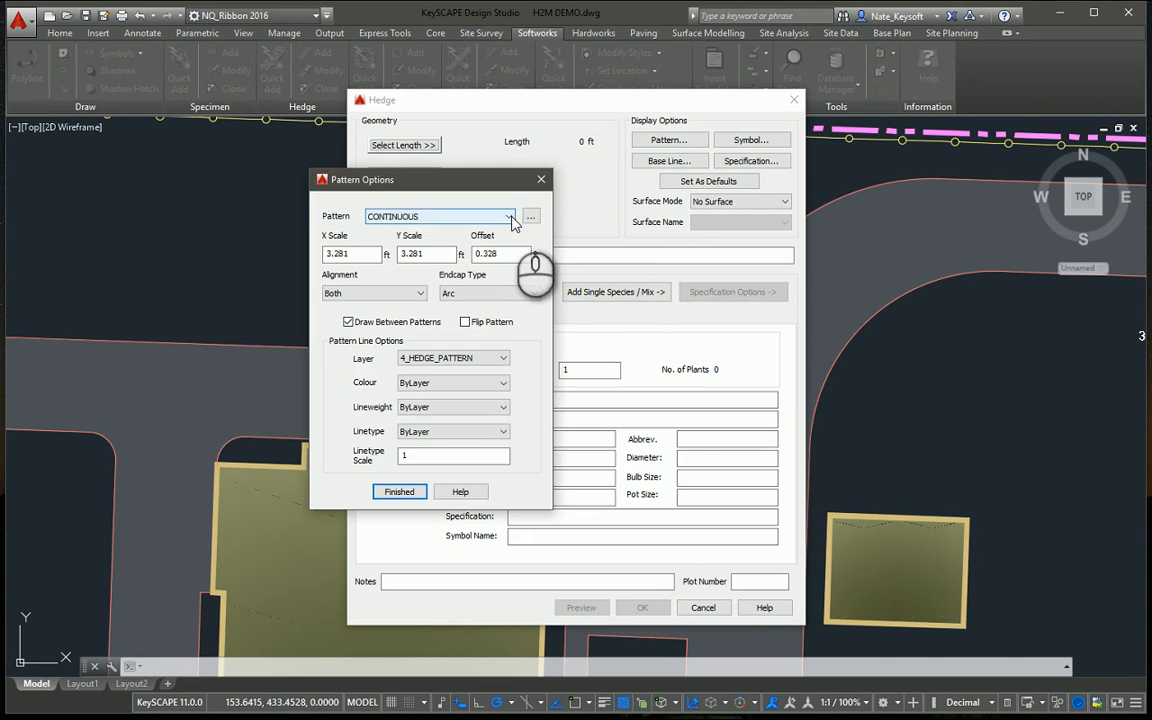
left_click(531, 219)
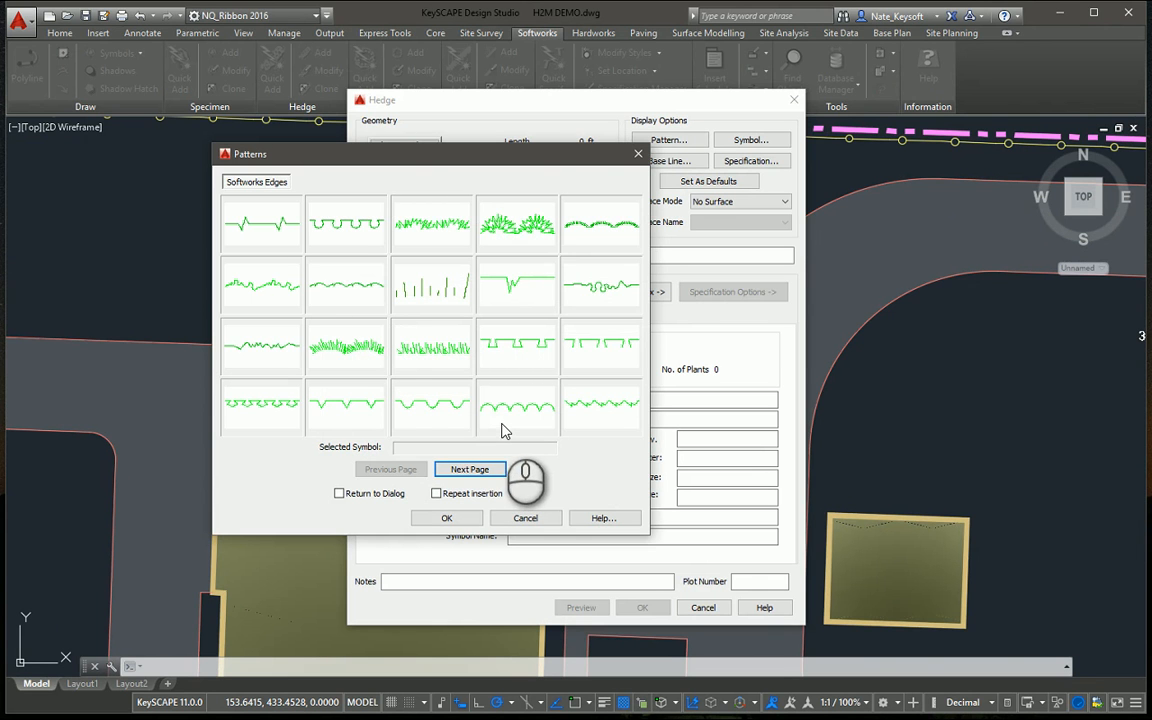
left_click(367, 297)
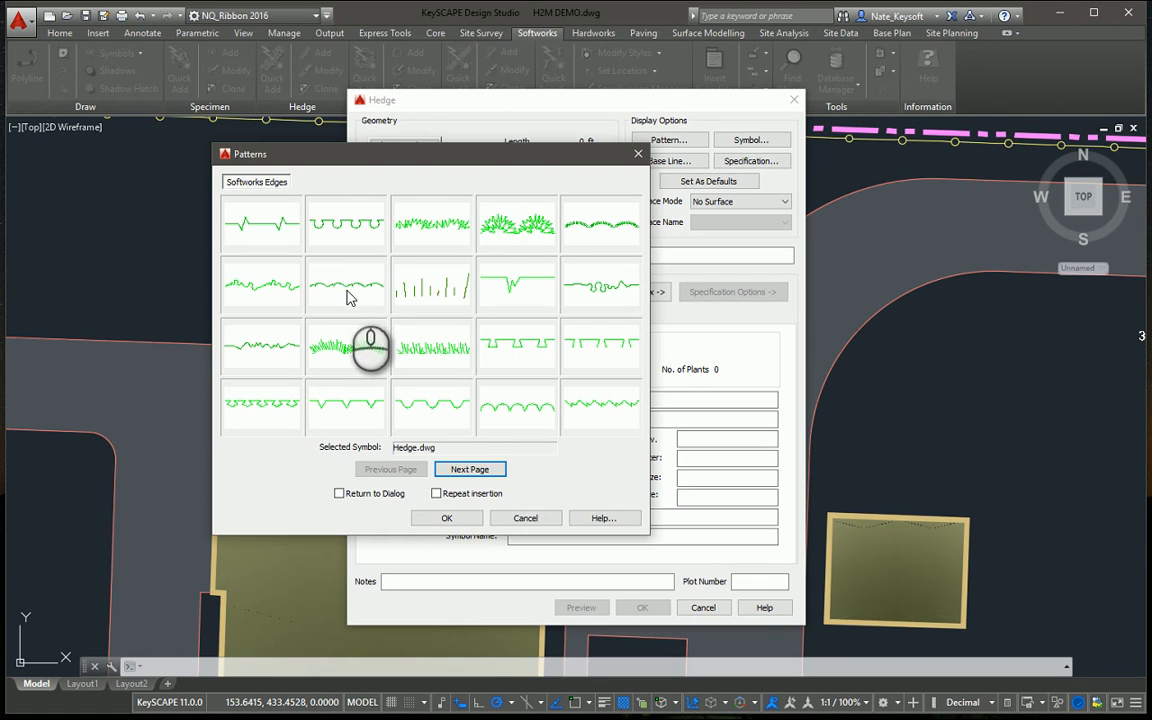
double_click(341, 289)
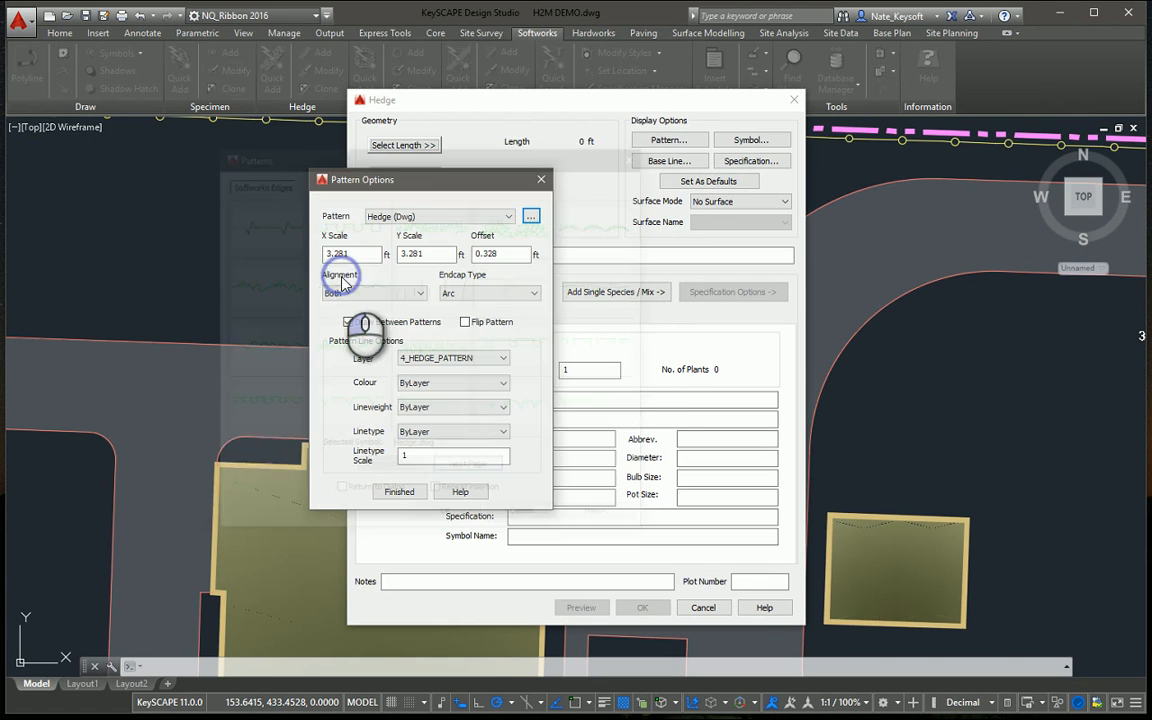
Step: Set the hedge pattern's X and Y scale to 2 ft and its offset to 1.5 ft, and accept the pattern options
left_click(347, 254)
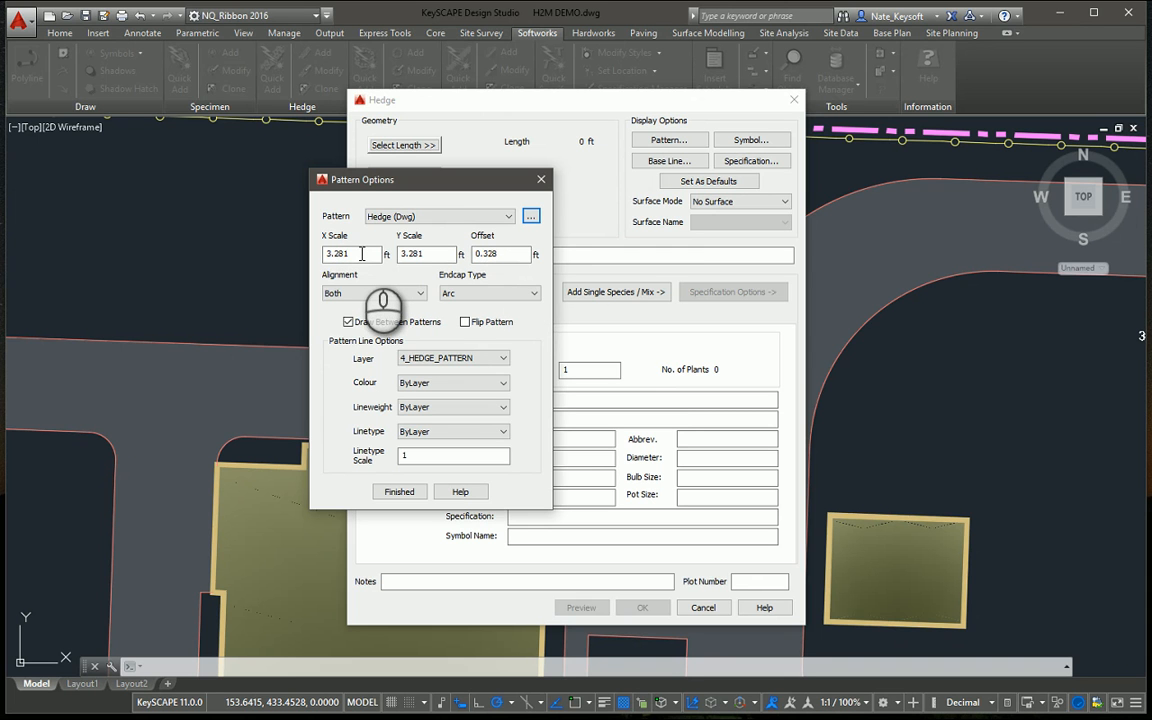
left_click_drag(362, 254, 300, 256)
type("2")
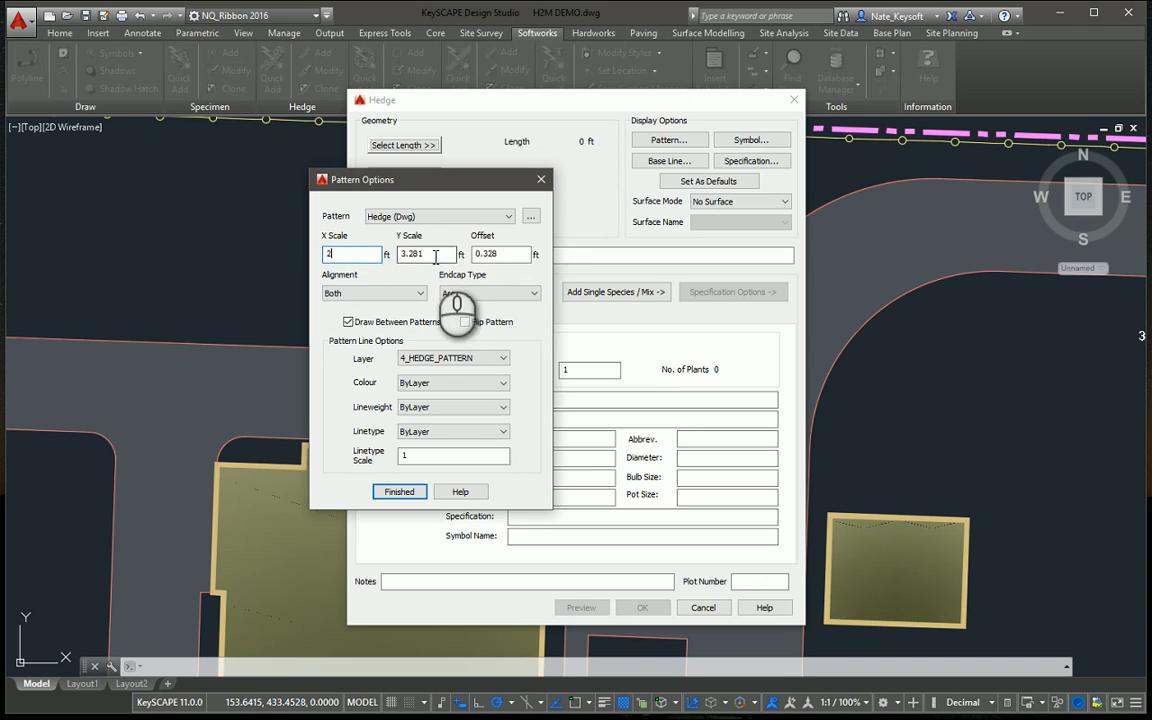
left_click_drag(436, 256, 368, 253)
type("2")
left_click_drag(525, 254, 401, 252)
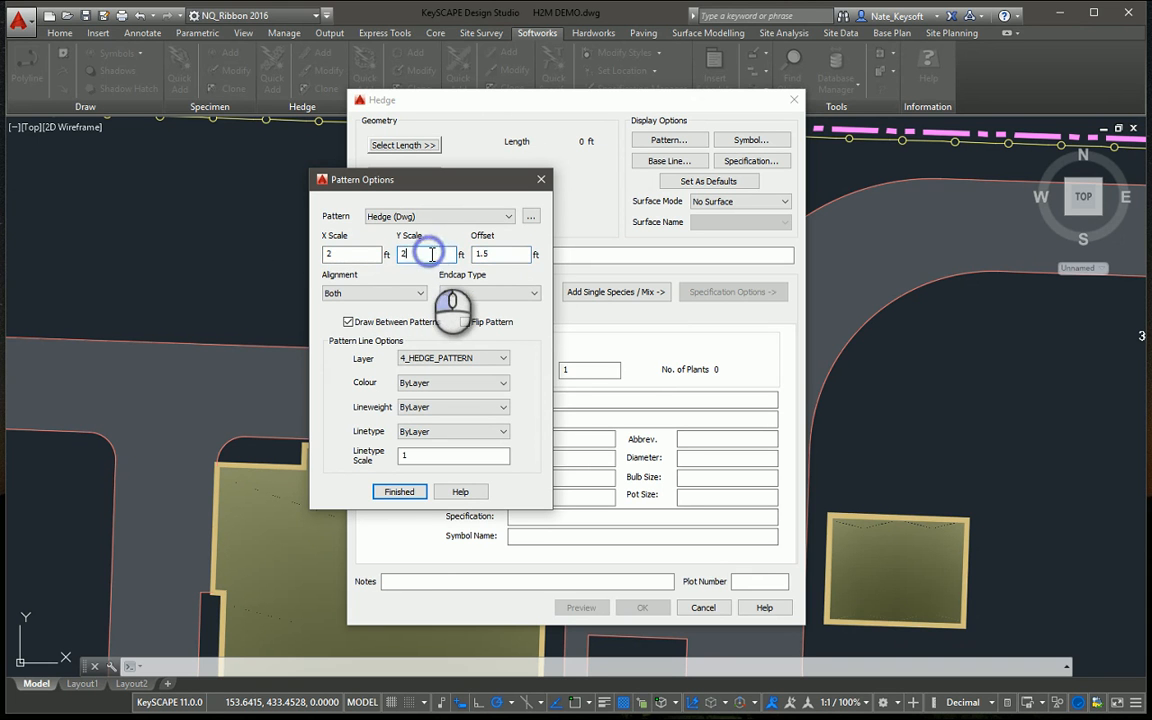
left_click(400, 495)
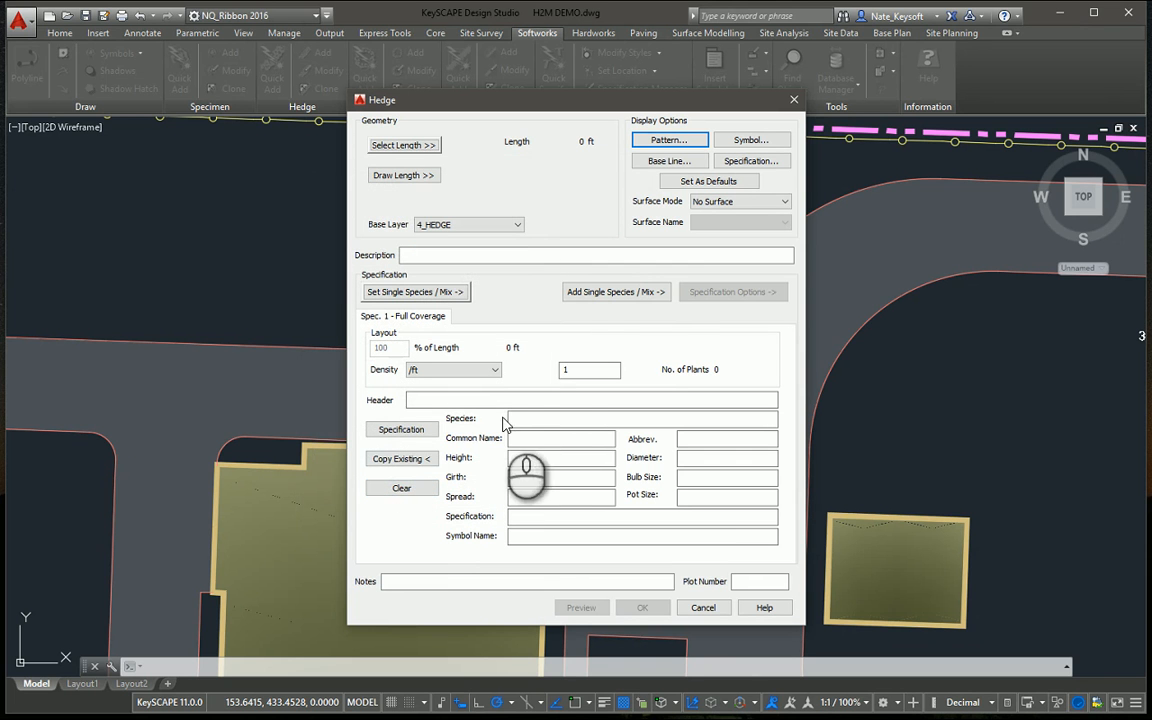
Step: In the hedge's specification, select Lonicera setifera from the shrub species list
left_click(405, 431)
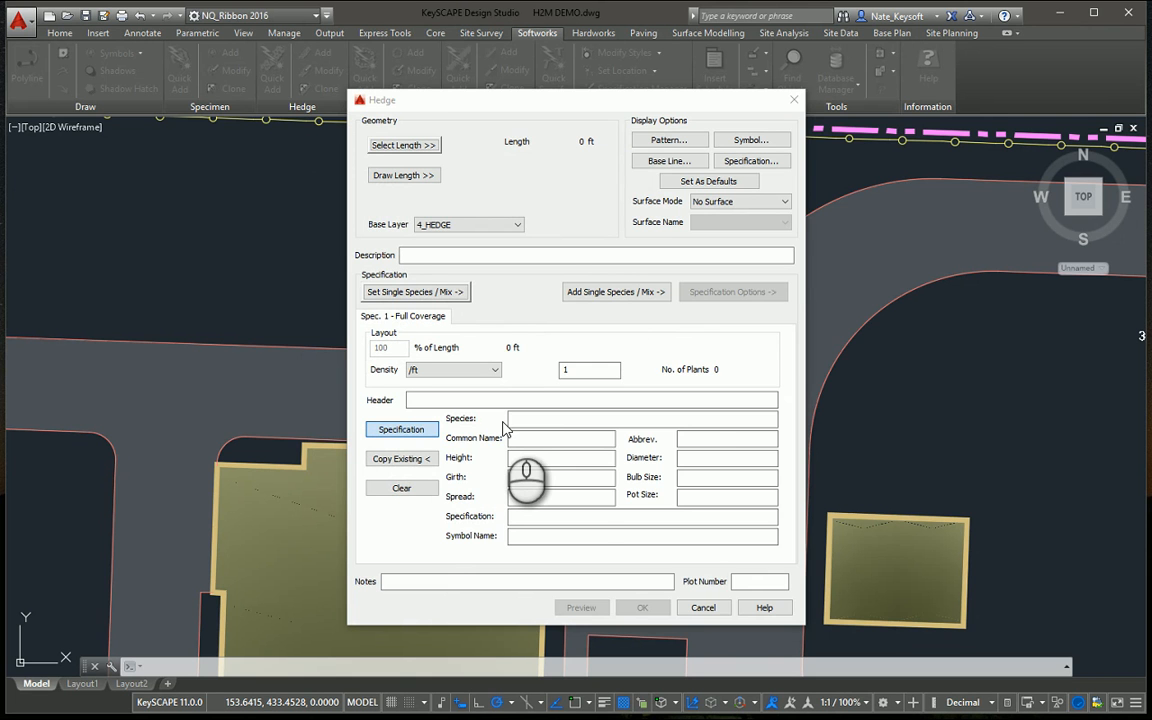
left_click(531, 185)
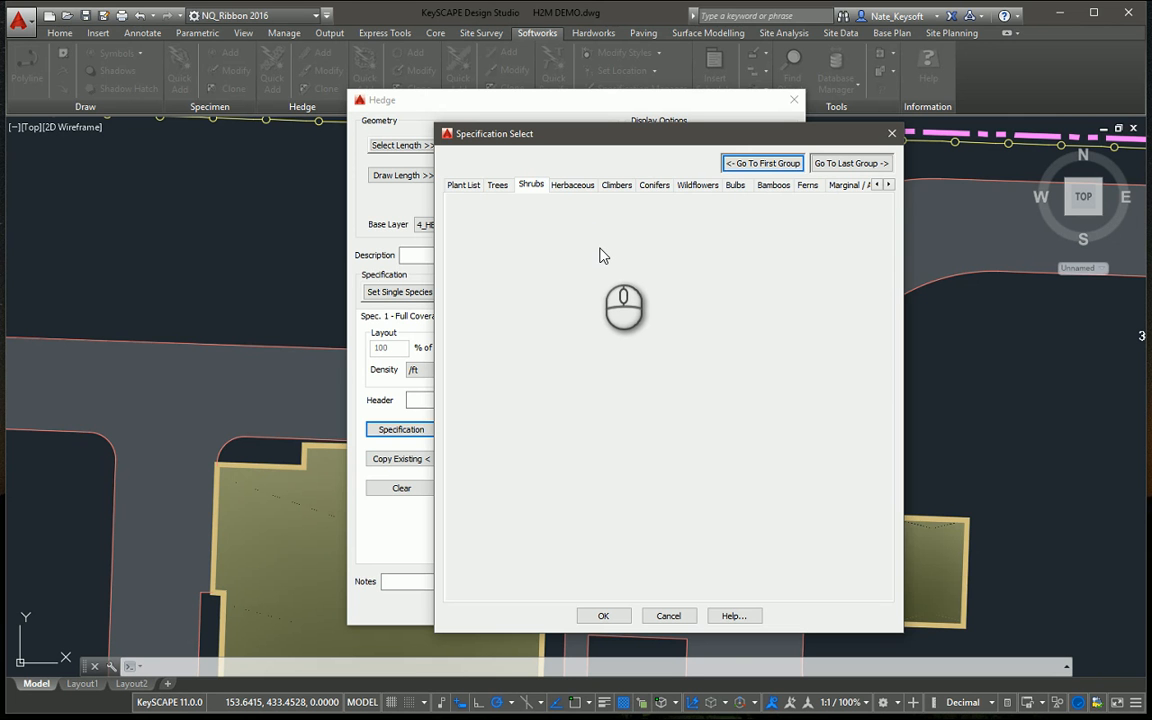
left_click(597, 210)
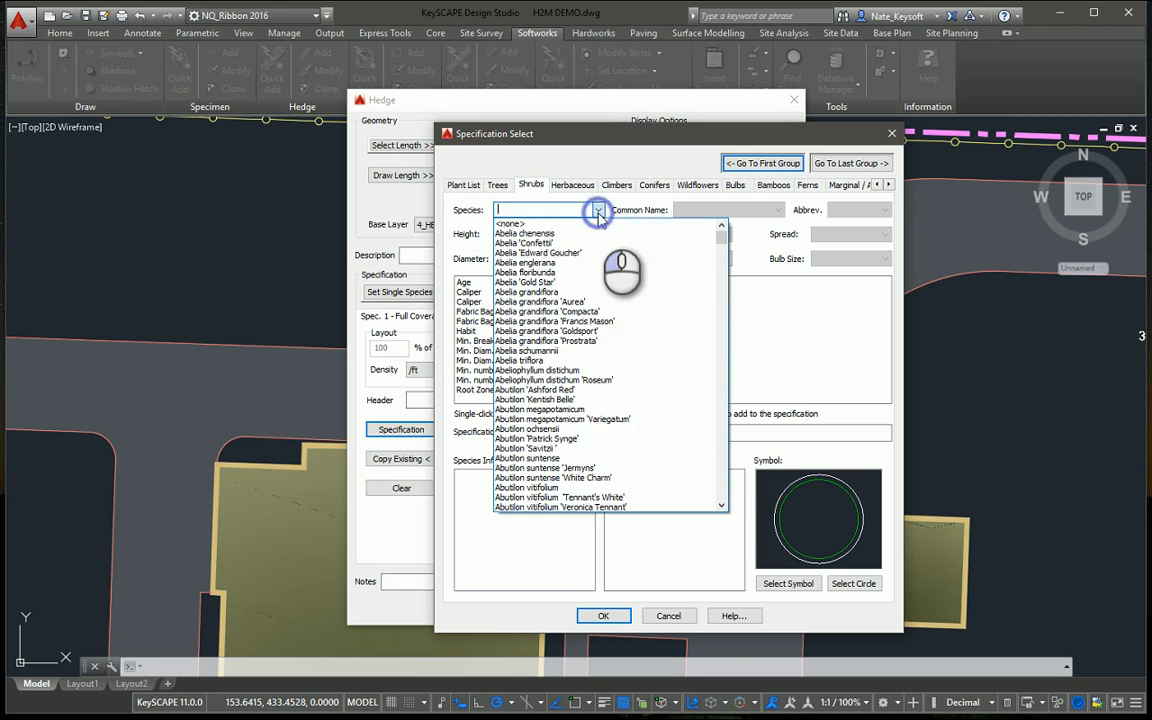
scroll(567, 420, "down", 3)
scroll(567, 420, "down", 5)
left_click_drag(721, 242, 727, 393)
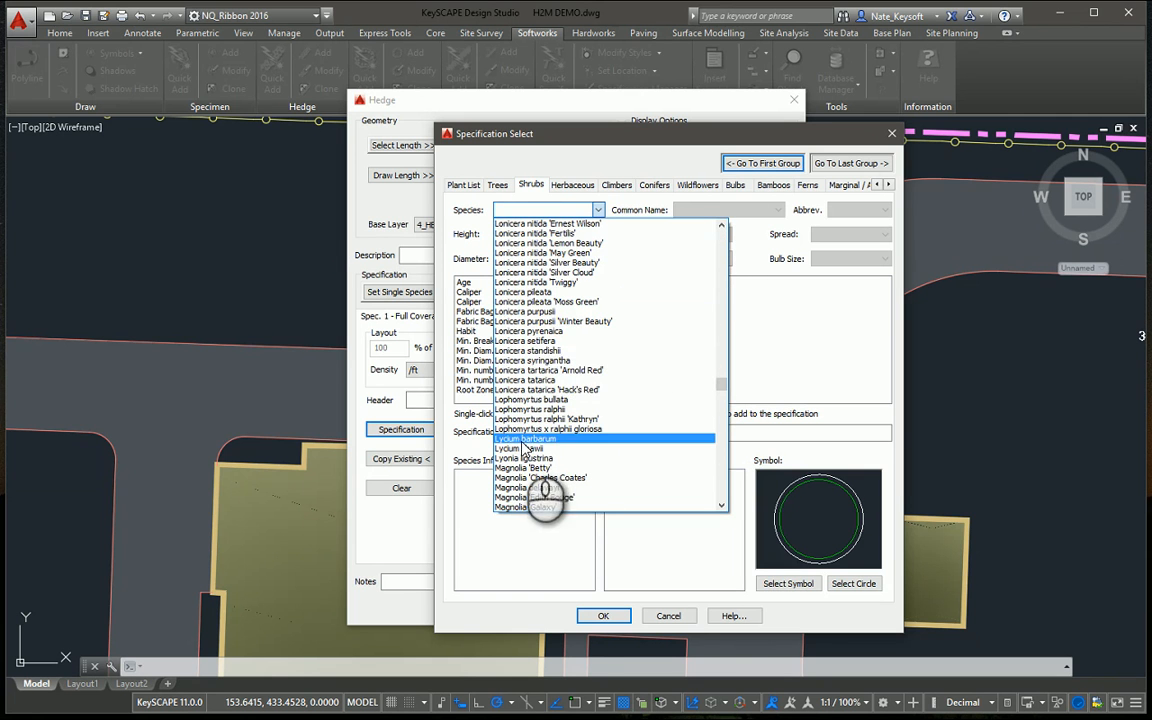
left_click(524, 341)
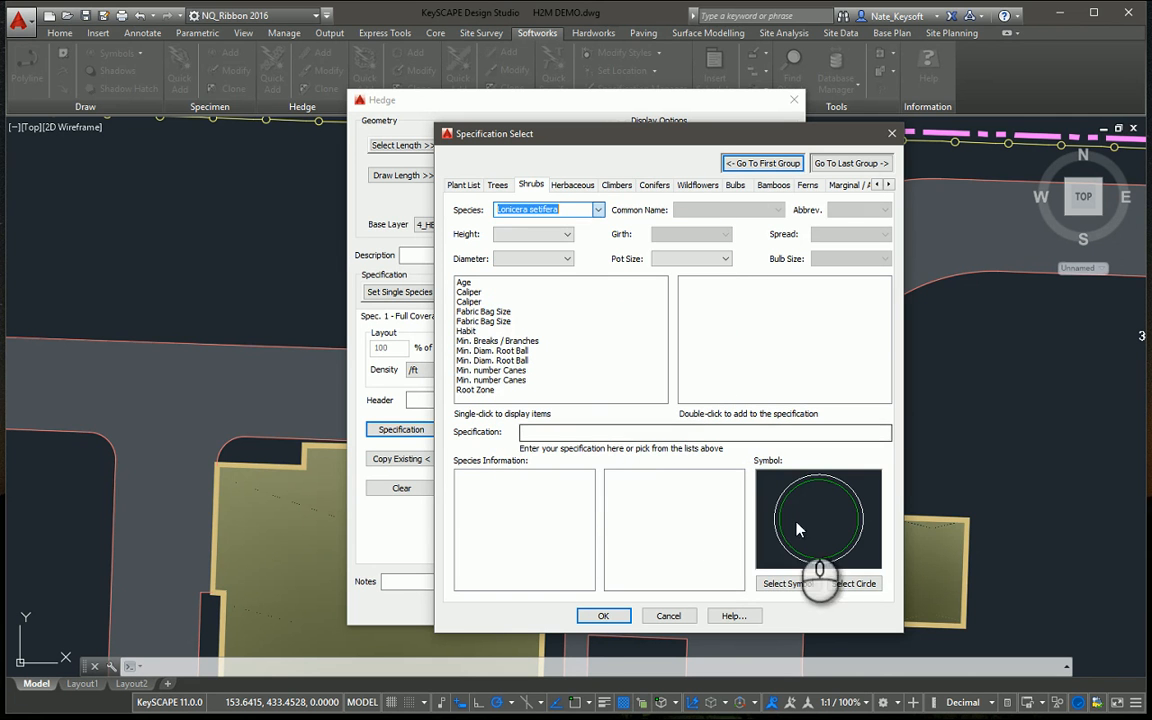
Step: Assign the star-shaped plan symbol SHDP02 from the Shrubs symbol library to the hedge species
left_click(790, 584)
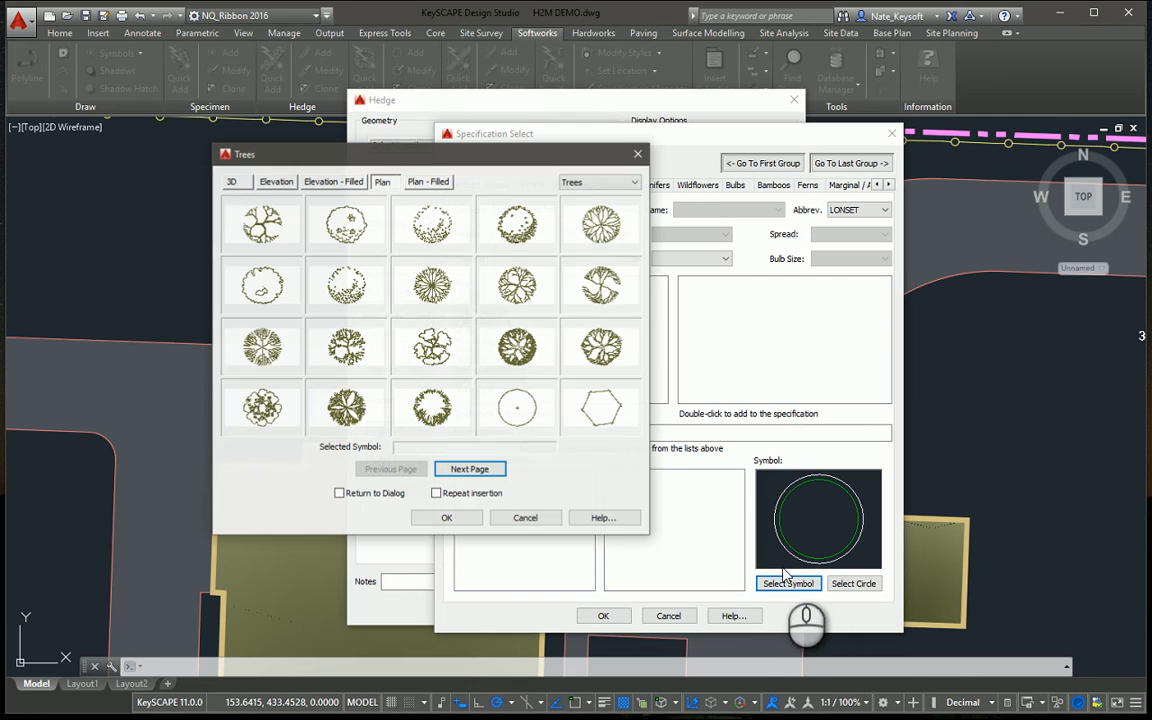
left_click(595, 182)
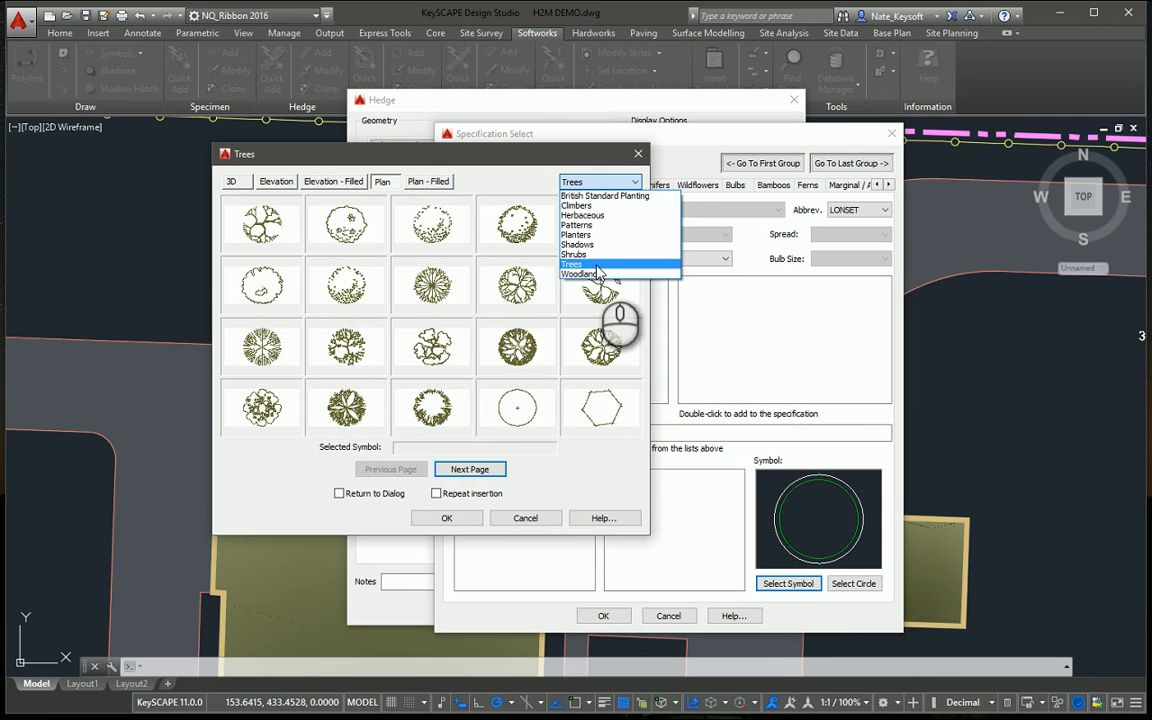
left_click(597, 256)
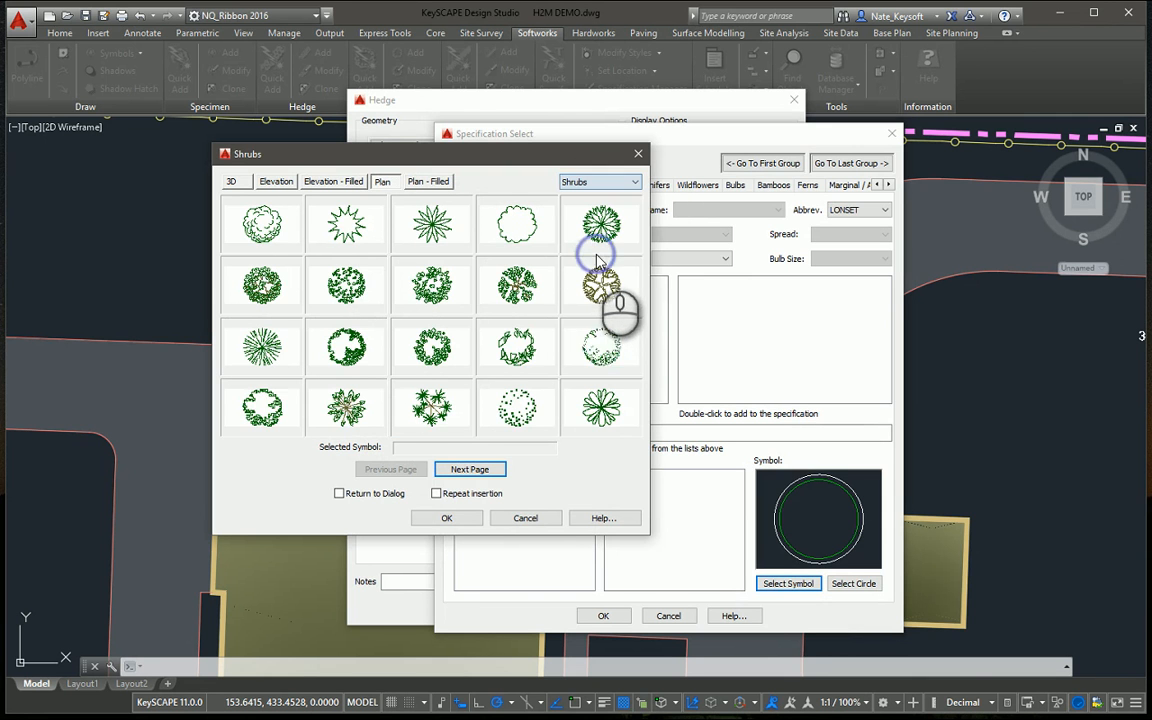
double_click(335, 224)
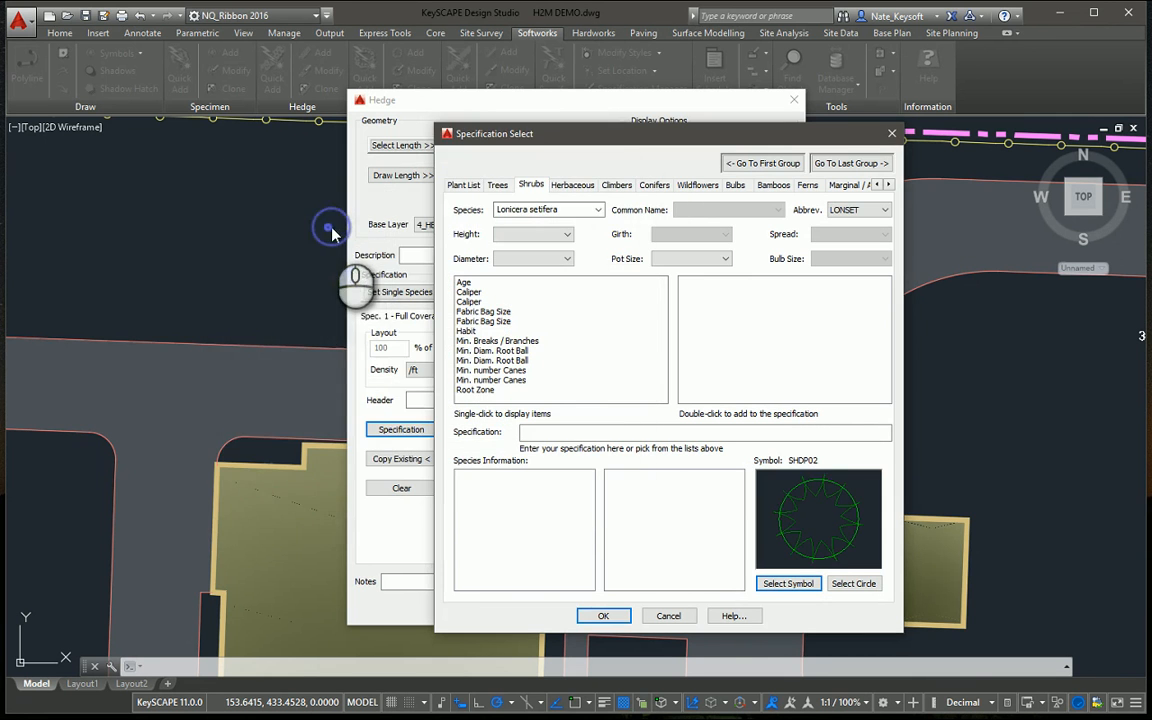
Step: Accept the species specification and draw a hedge line about 175 ft long inside the northern site boundary, deleting the source line
left_click(605, 616)
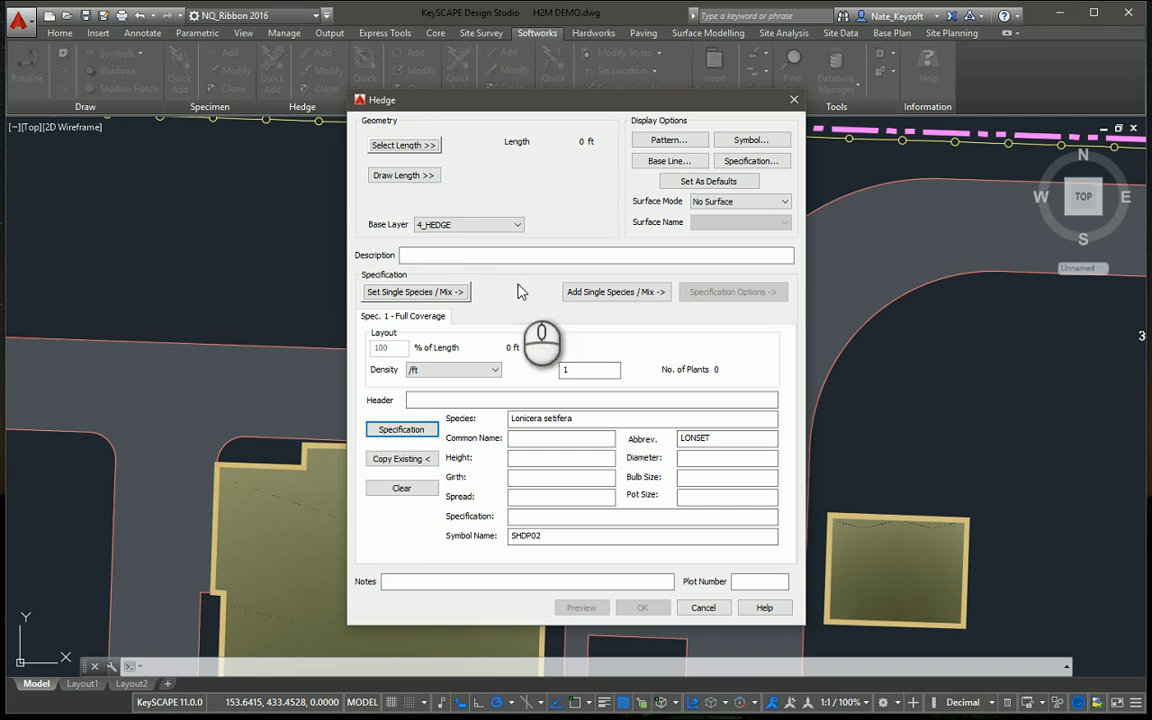
left_click(404, 175)
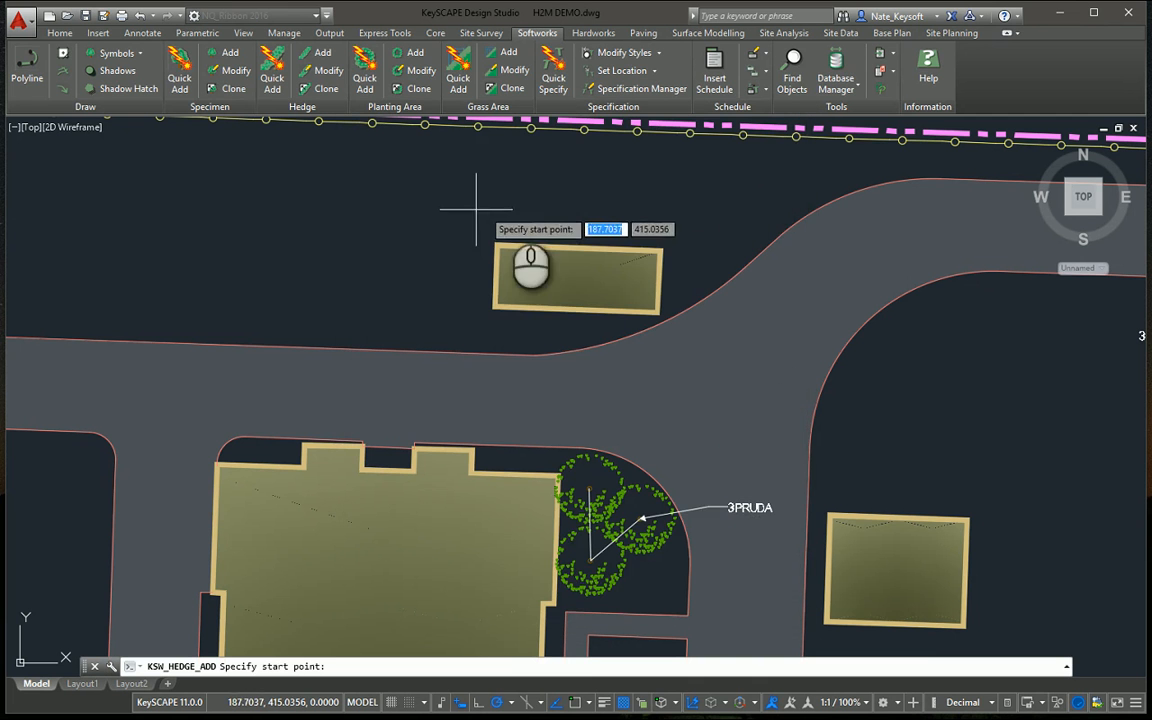
left_click(683, 173)
scroll(417, 182, "down", 2)
middle_click_drag(416, 183, 598, 230)
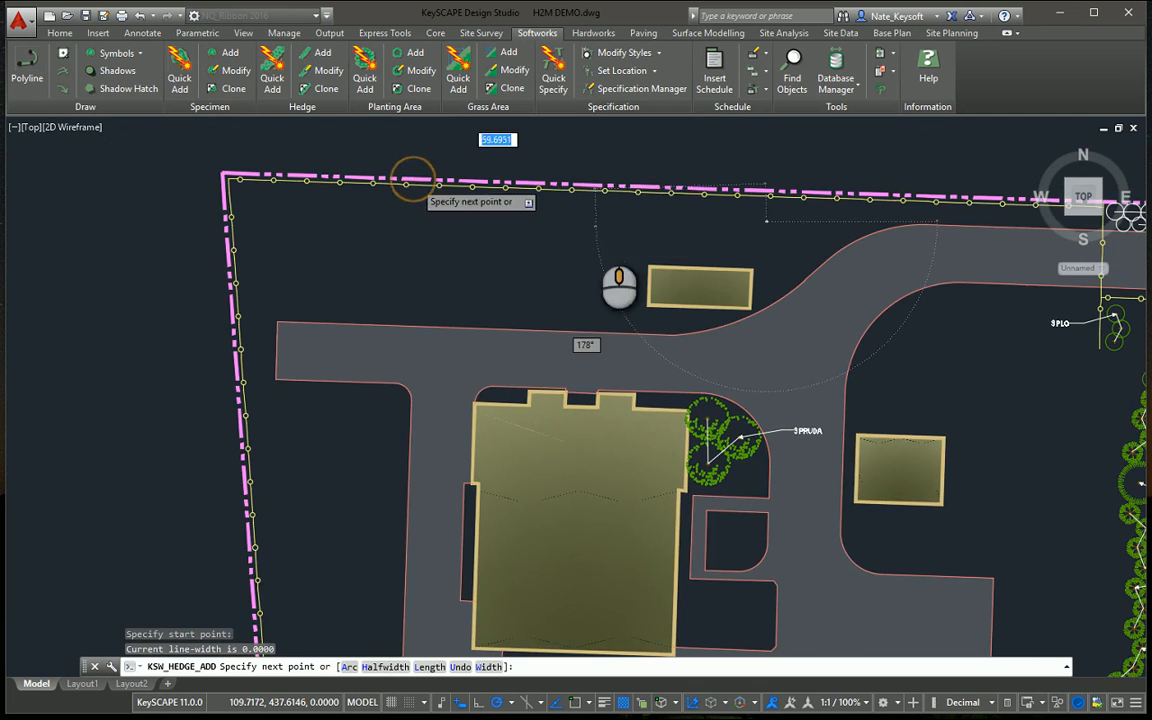
left_click(266, 204)
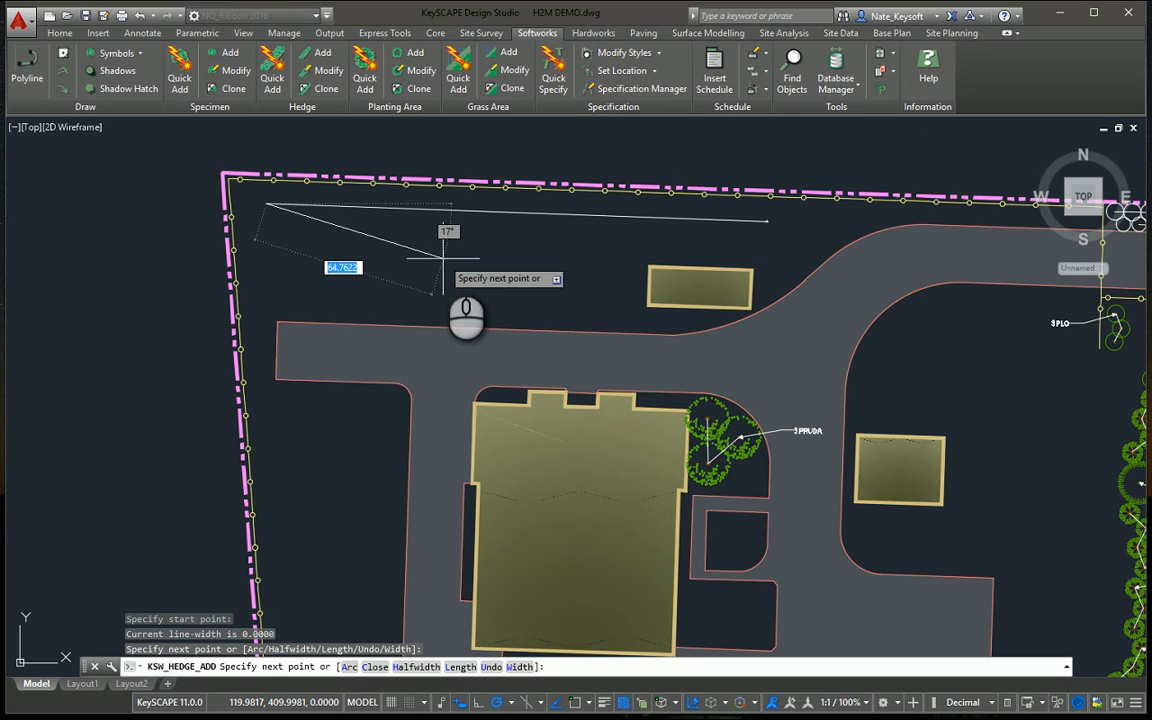
key("Return")
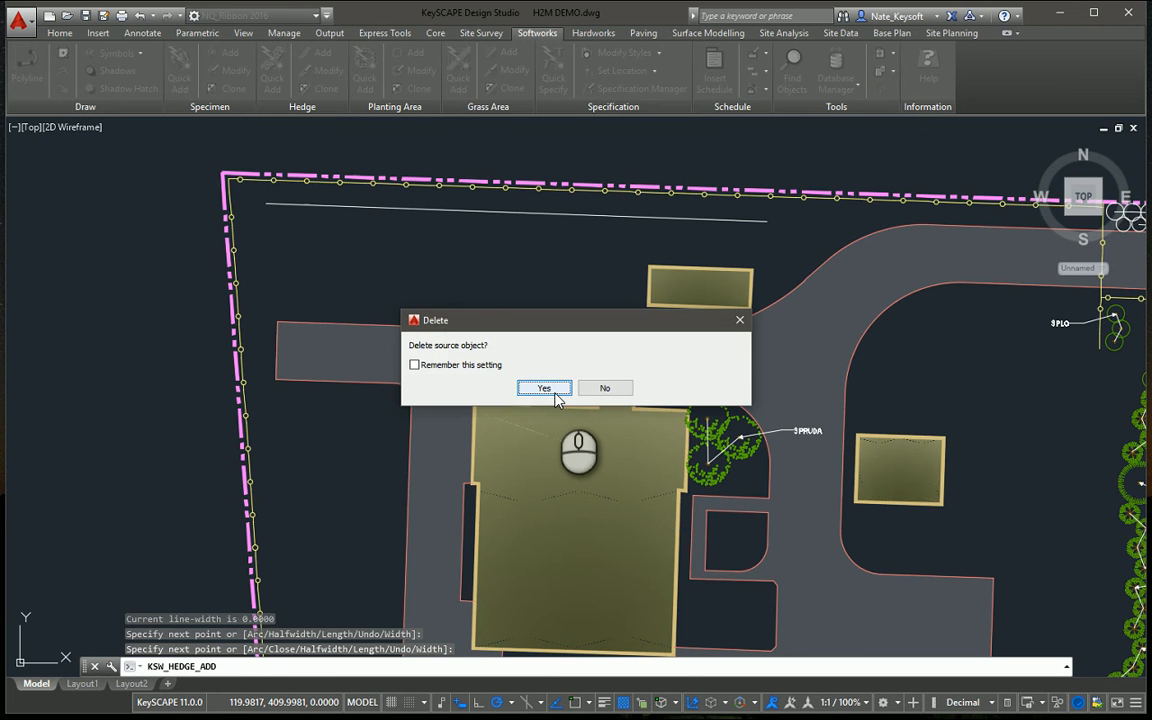
left_click(555, 393)
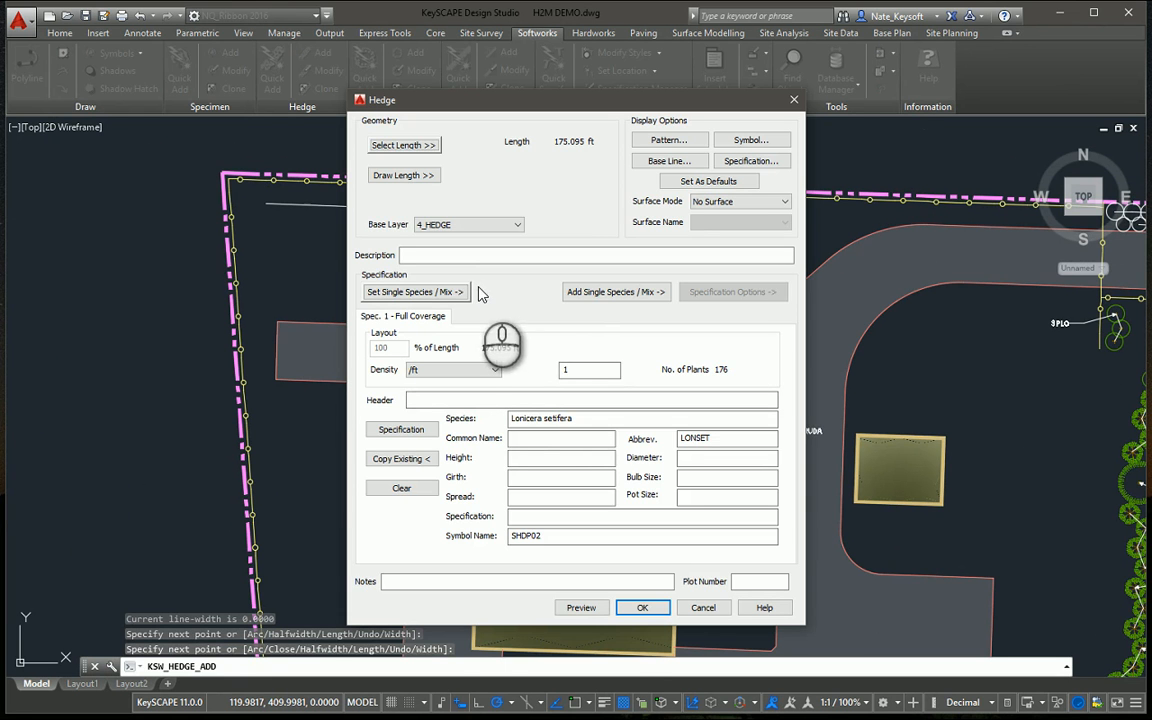
Step: Preview and accept the hedge, and place its leader label just below the hedge's eastern end
left_click(585, 607)
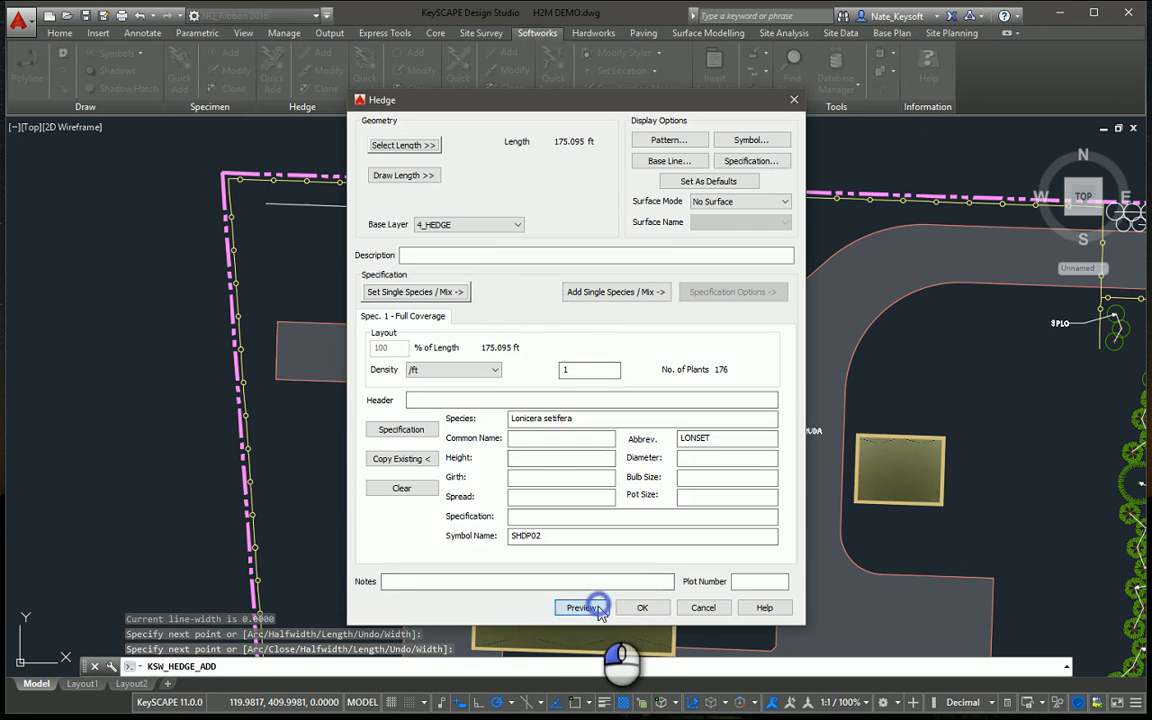
scroll(660, 185, "up", 6)
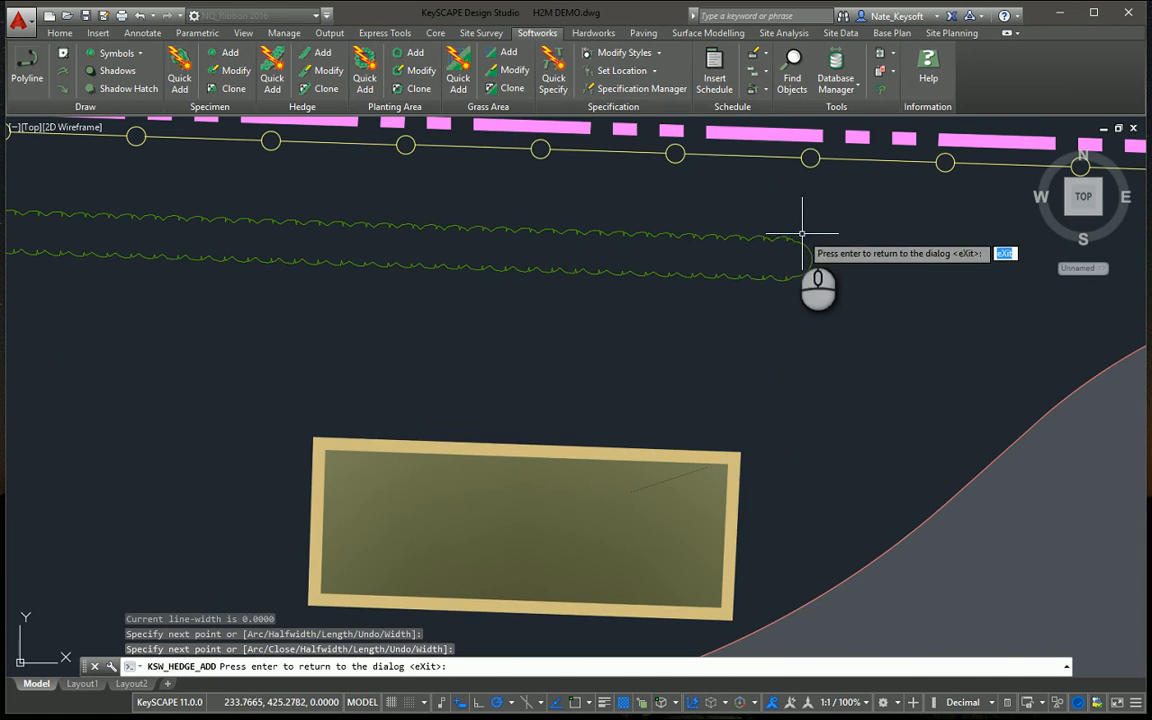
key("Return")
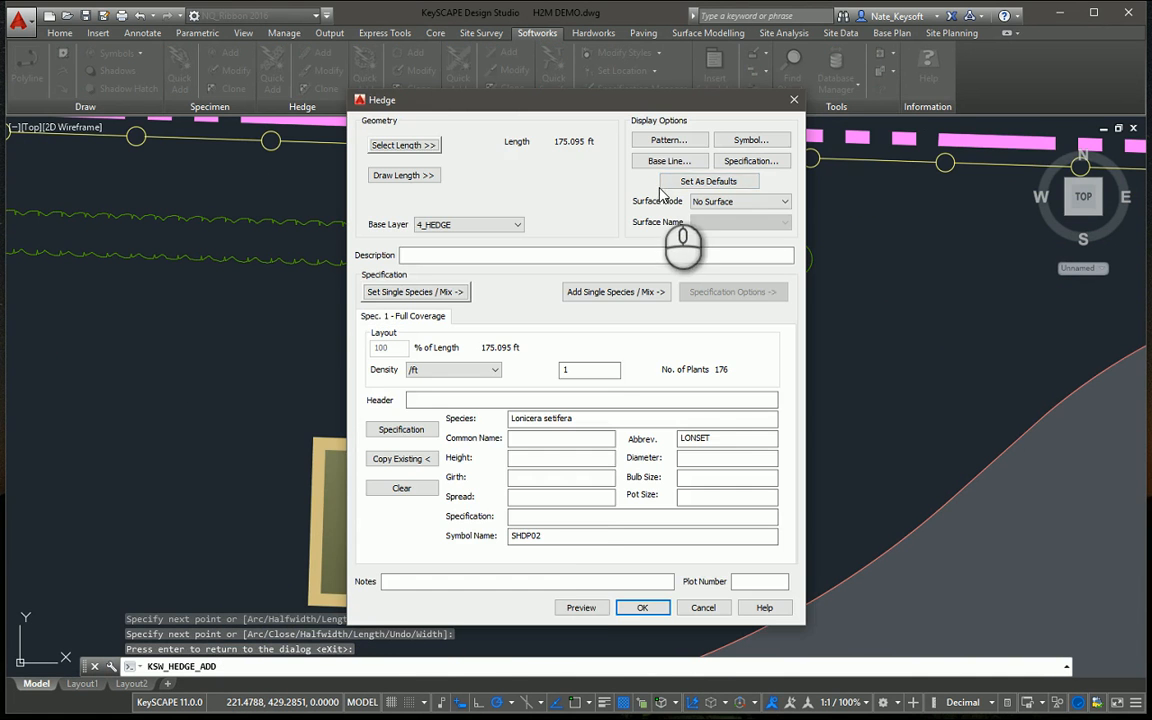
left_click(641, 609)
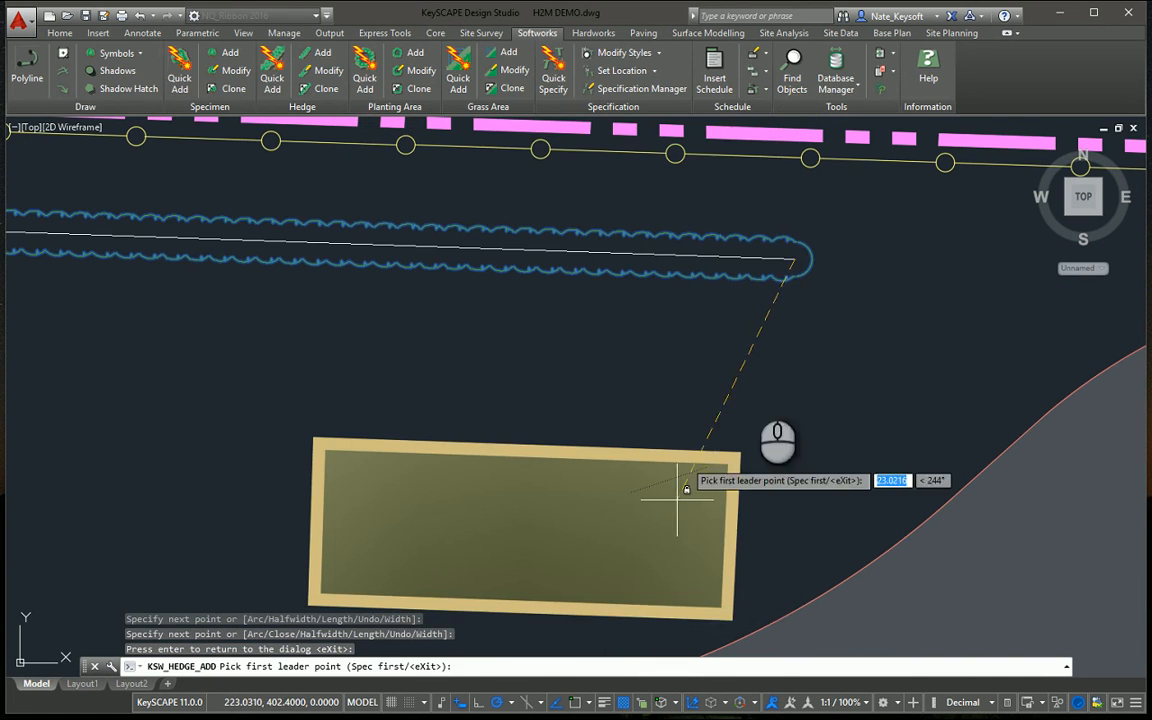
left_click(826, 367)
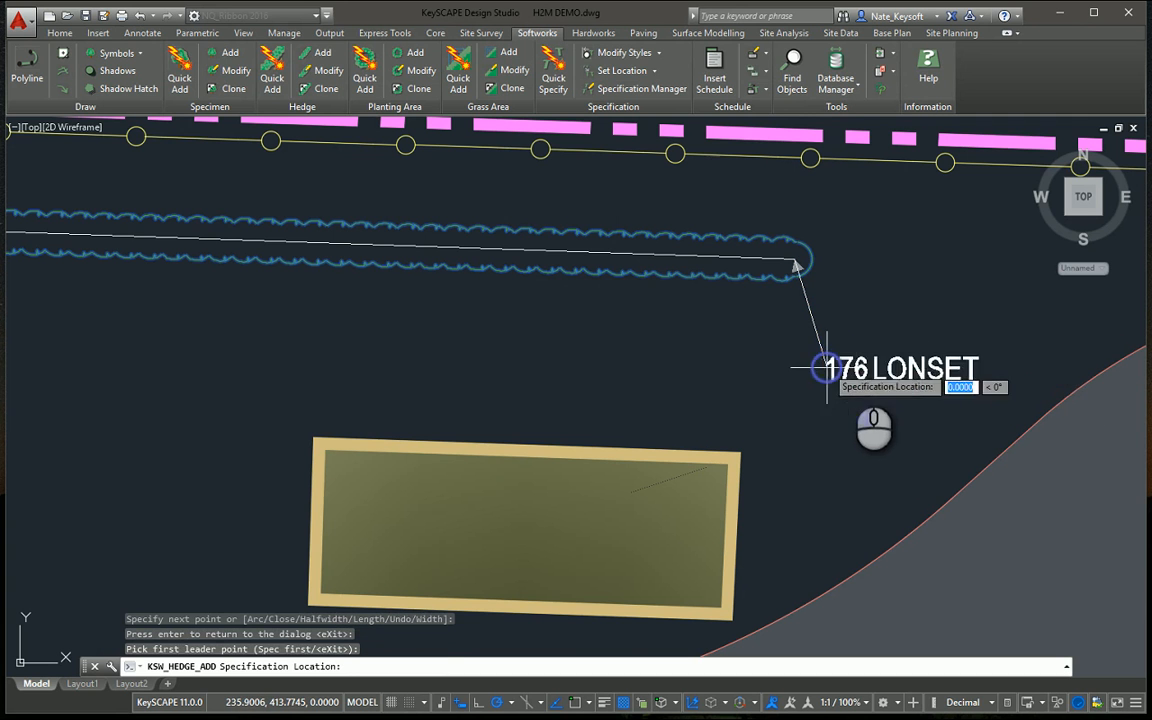
left_click(891, 367)
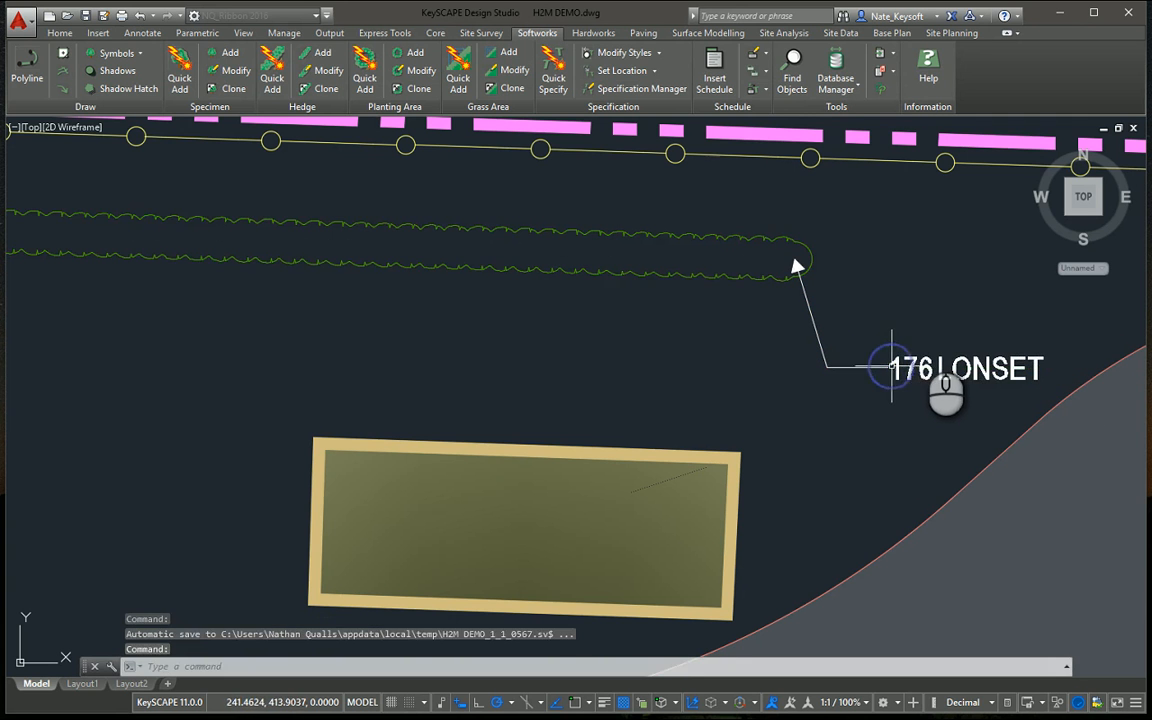
Step: Modify the Lonicera setifera hedge so its planting density uses Ctr spacing with 3 ft centers
scroll(805, 362, "down", 2)
middle_click_drag(632, 324, 706, 350)
scroll(705, 350, "down", 2)
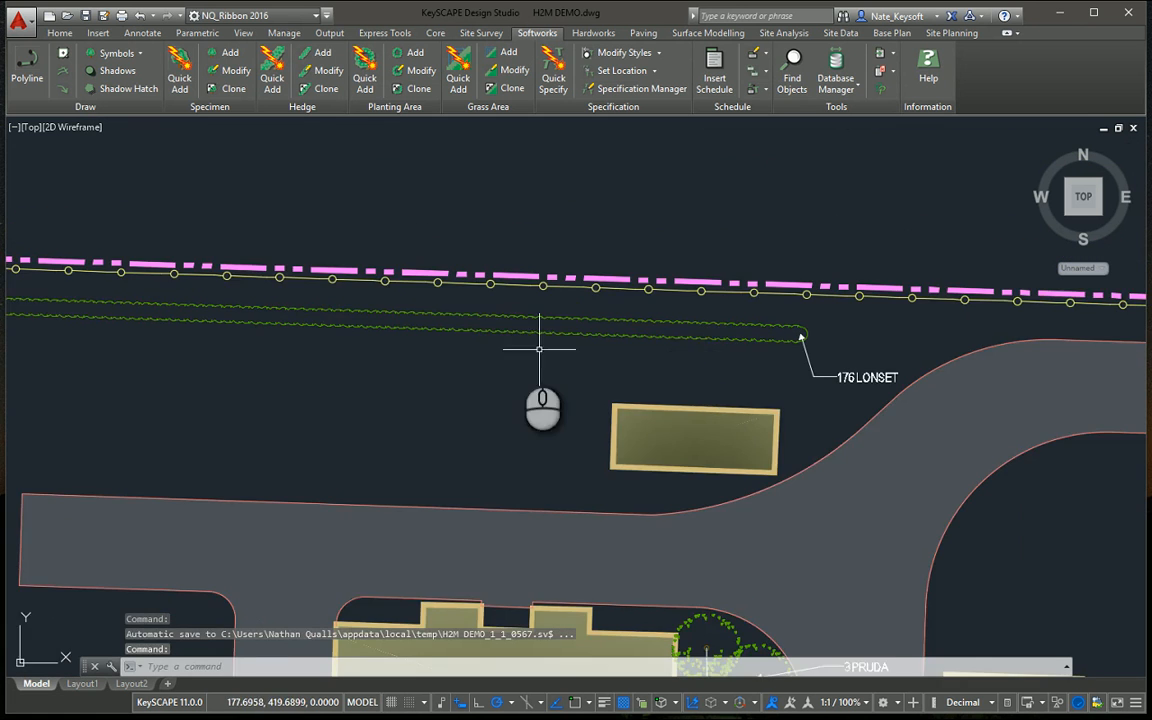
middle_click_drag(517, 347, 601, 364)
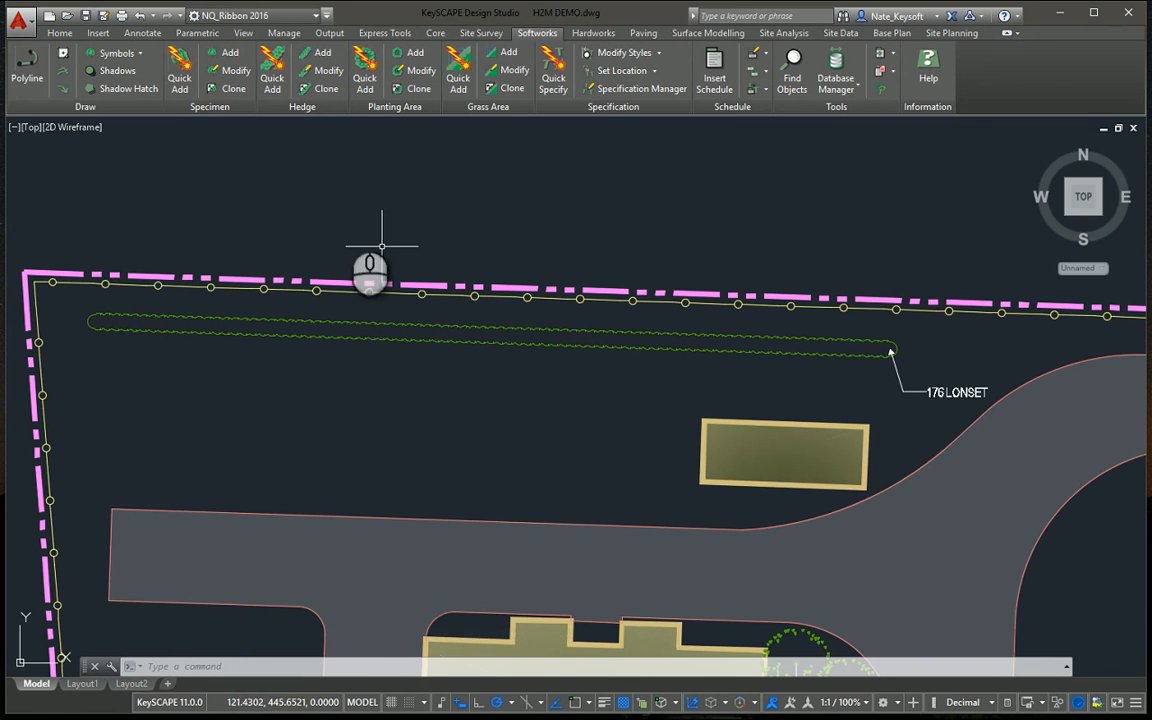
left_click(895, 368)
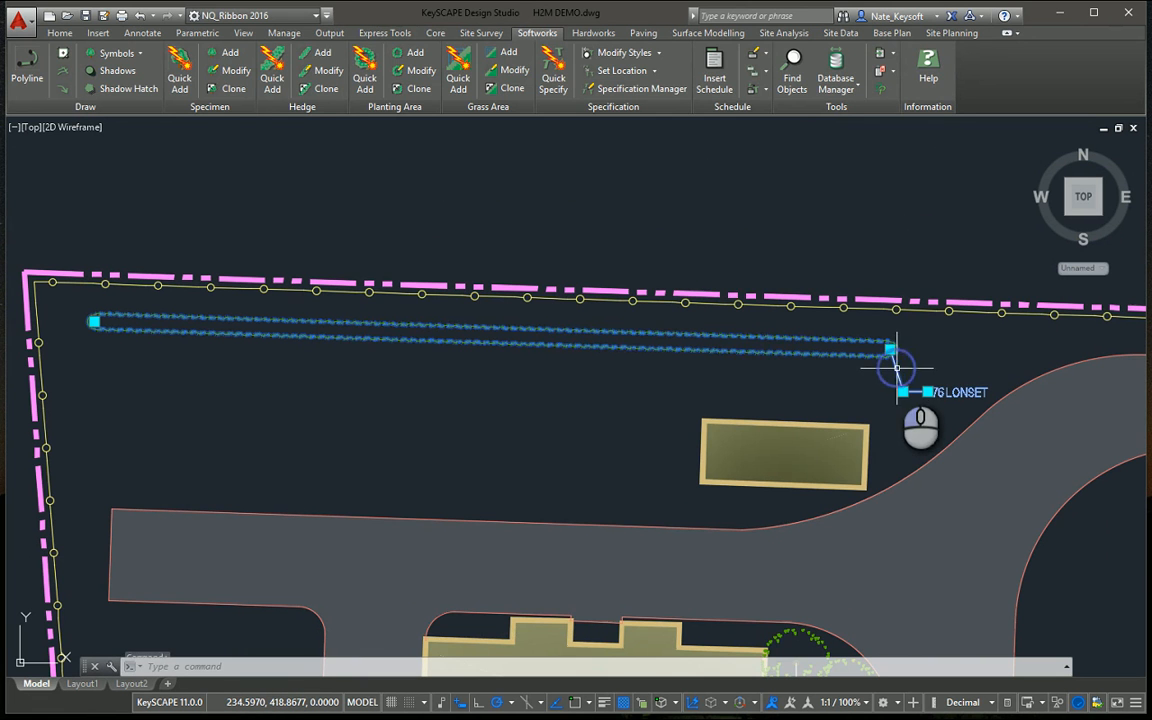
double_click(884, 377)
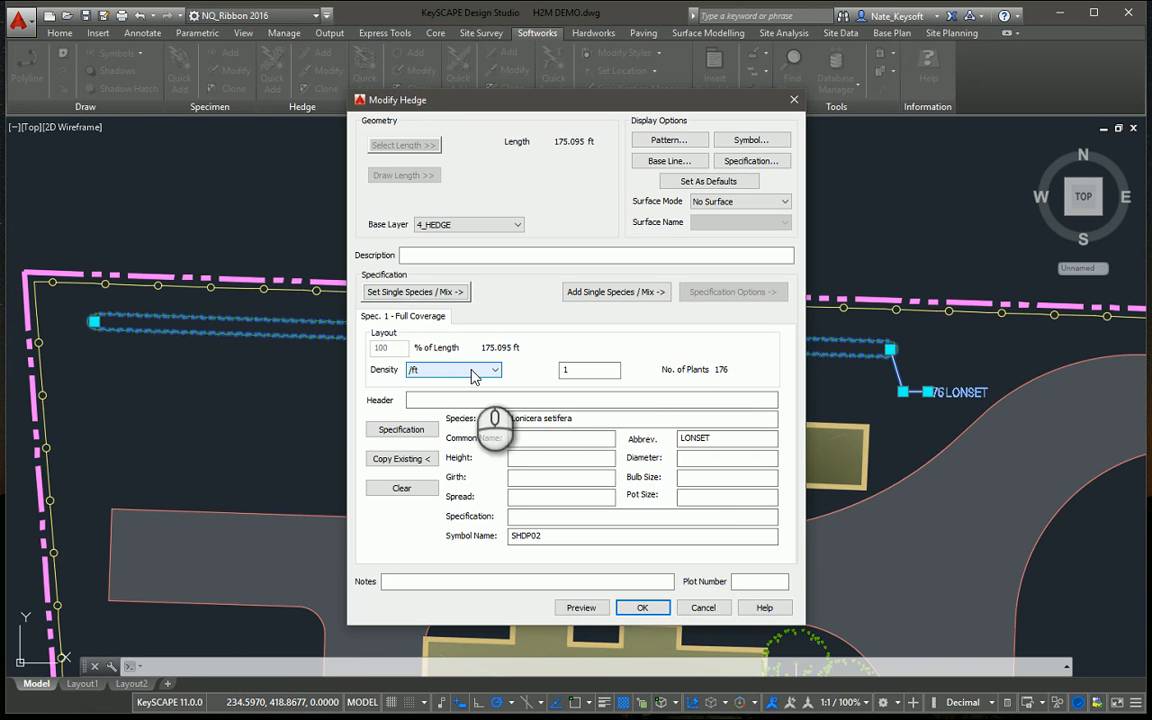
left_click(495, 372)
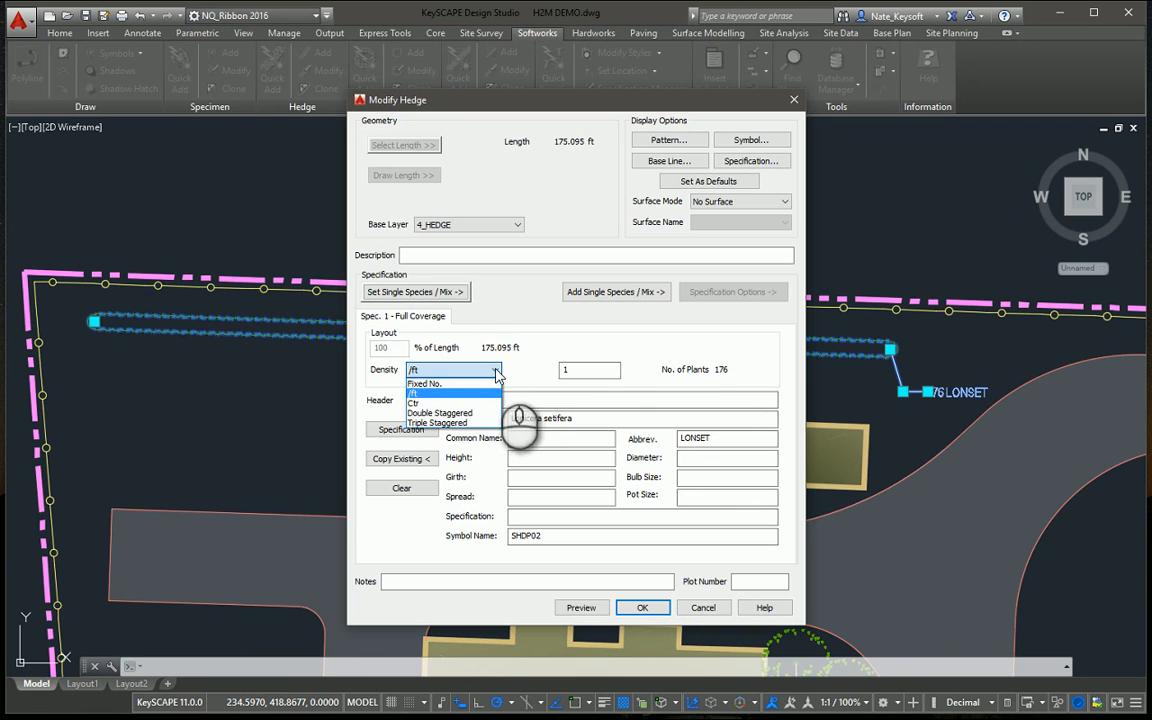
left_click(432, 402)
double_click(590, 369)
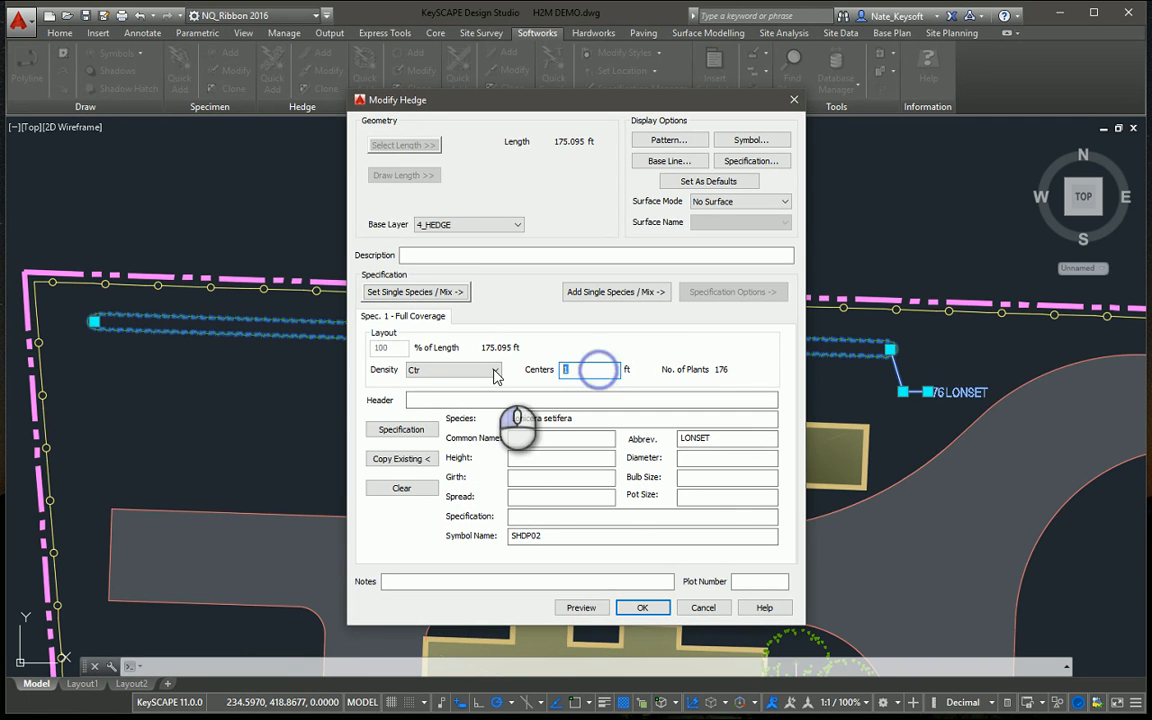
type("3")
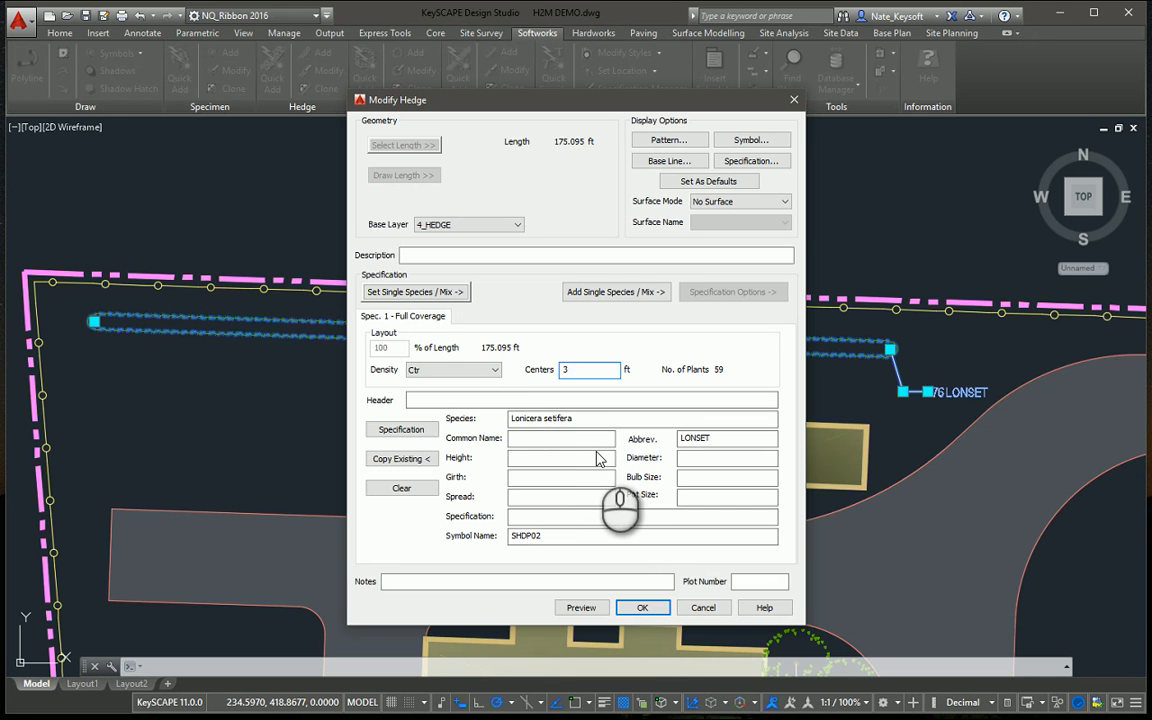
left_click(639, 608)
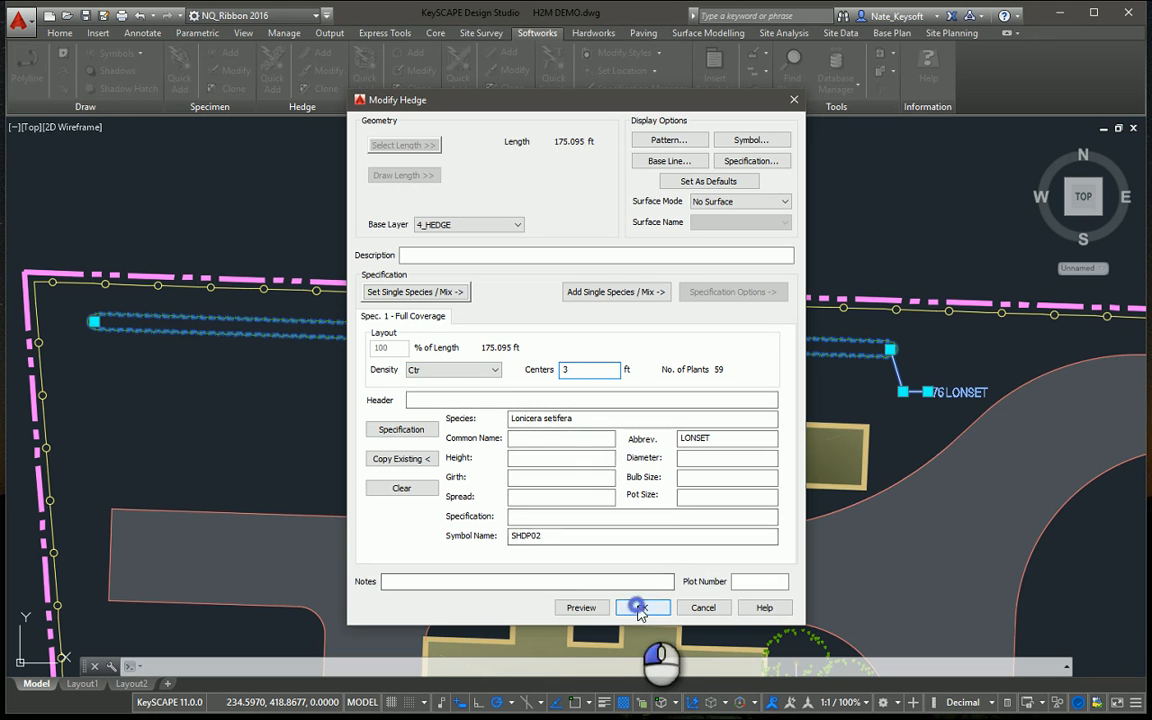
scroll(905, 388, "up", 6)
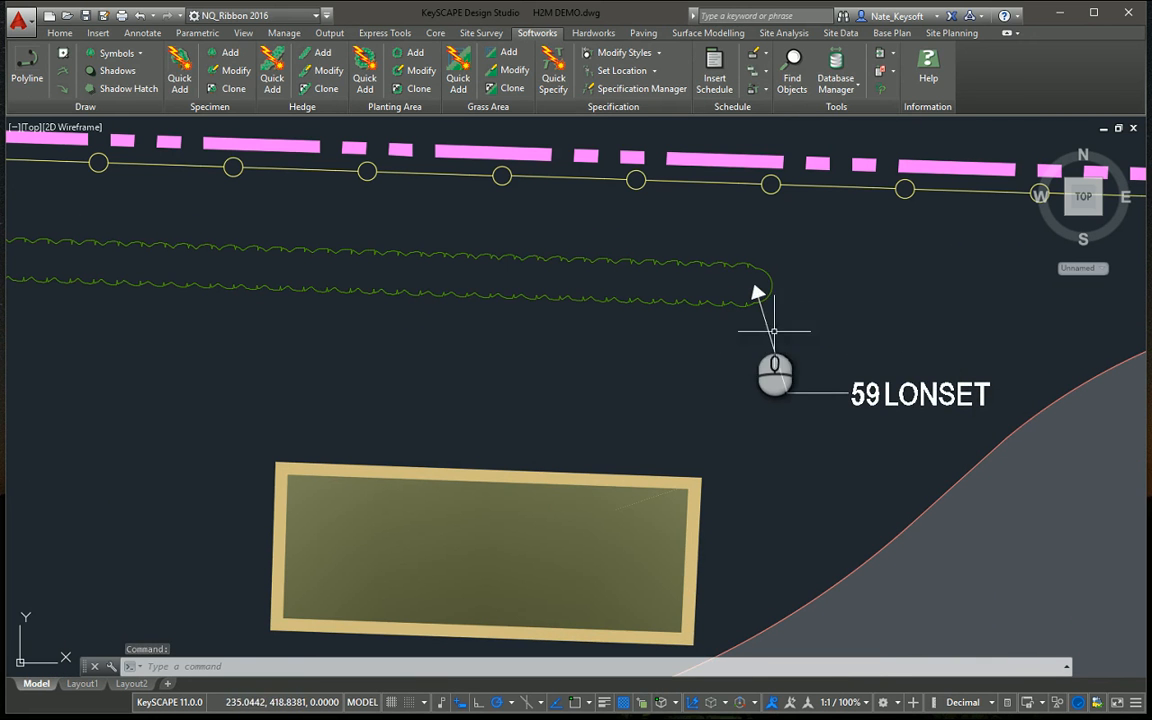
Step: Start adding a new planting area and choose Bubble (Dwg) from the Softworks Edges as its display pattern
scroll(709, 306, "down", 5)
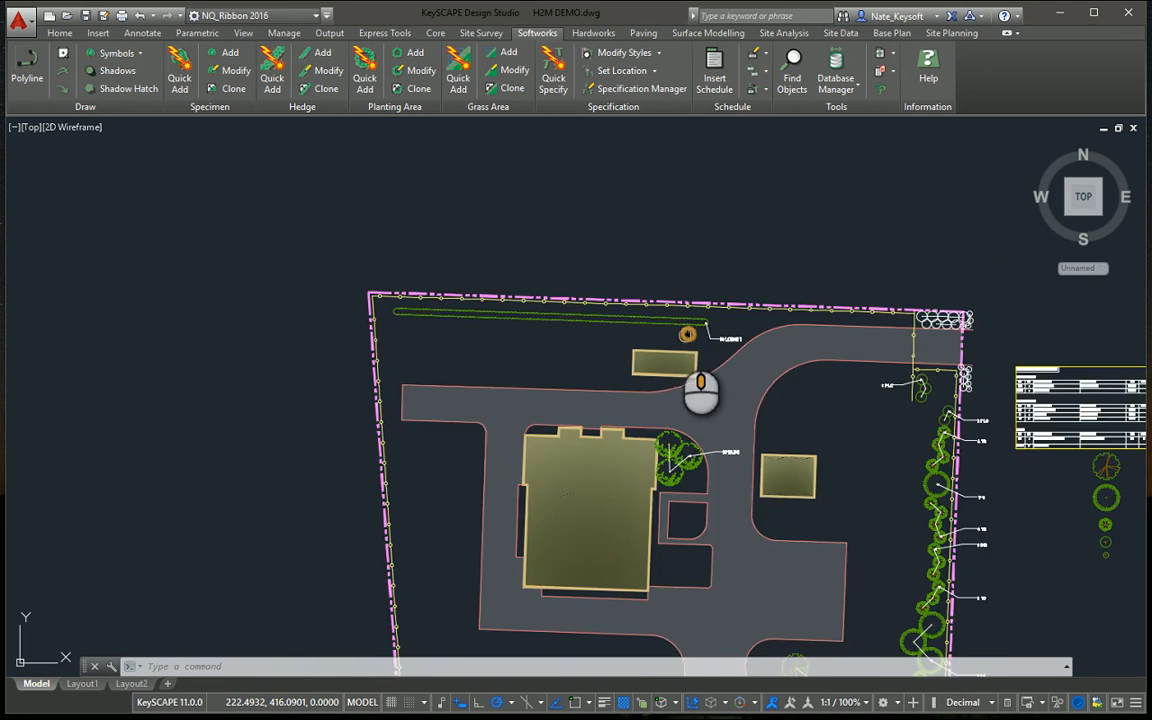
middle_click_drag(672, 332, 512, 218)
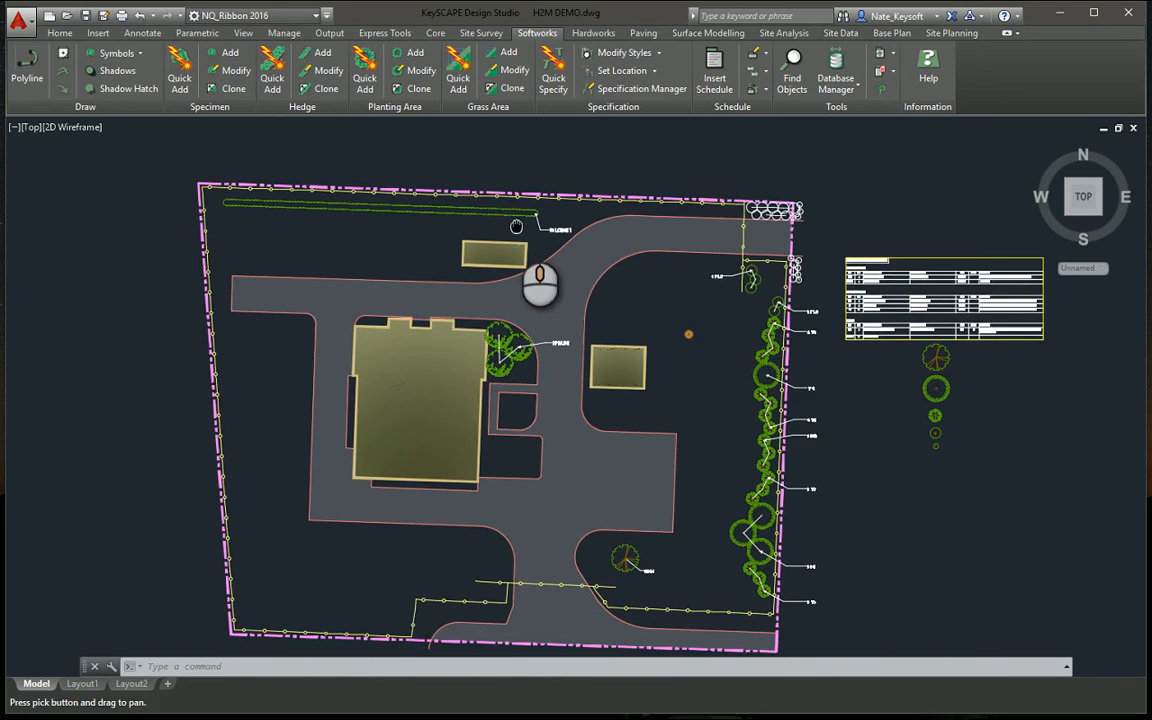
scroll(471, 326, "up", 2)
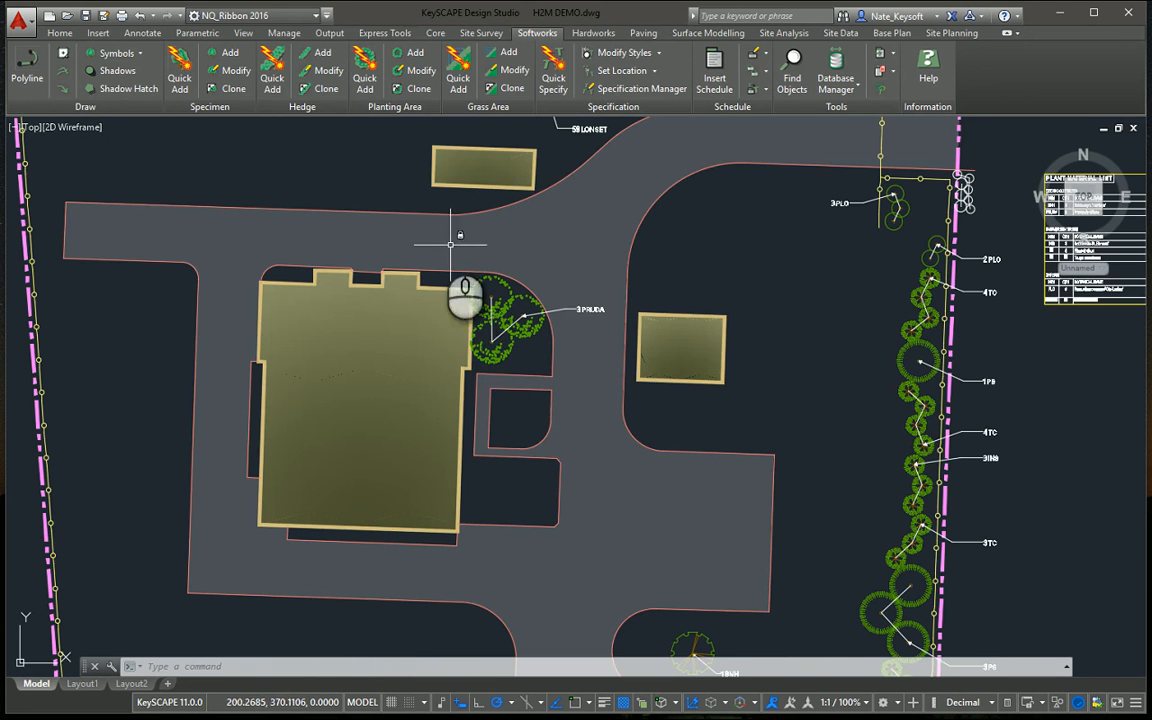
left_click(416, 54)
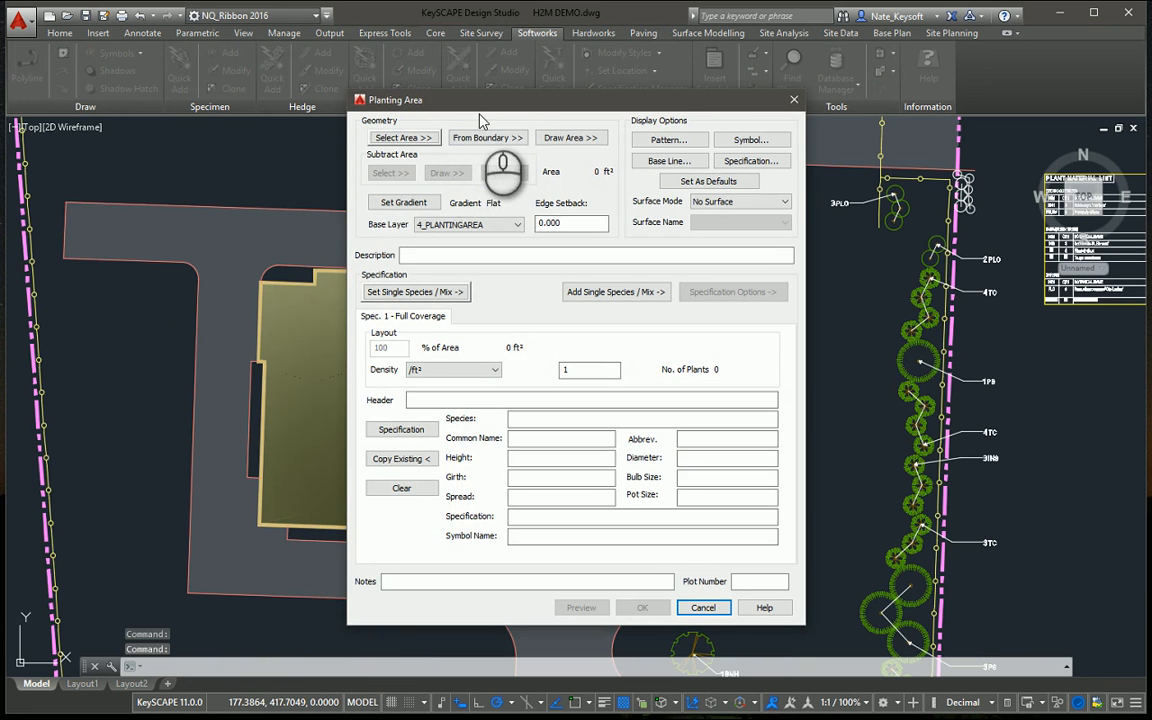
left_click_drag(476, 103, 429, 104)
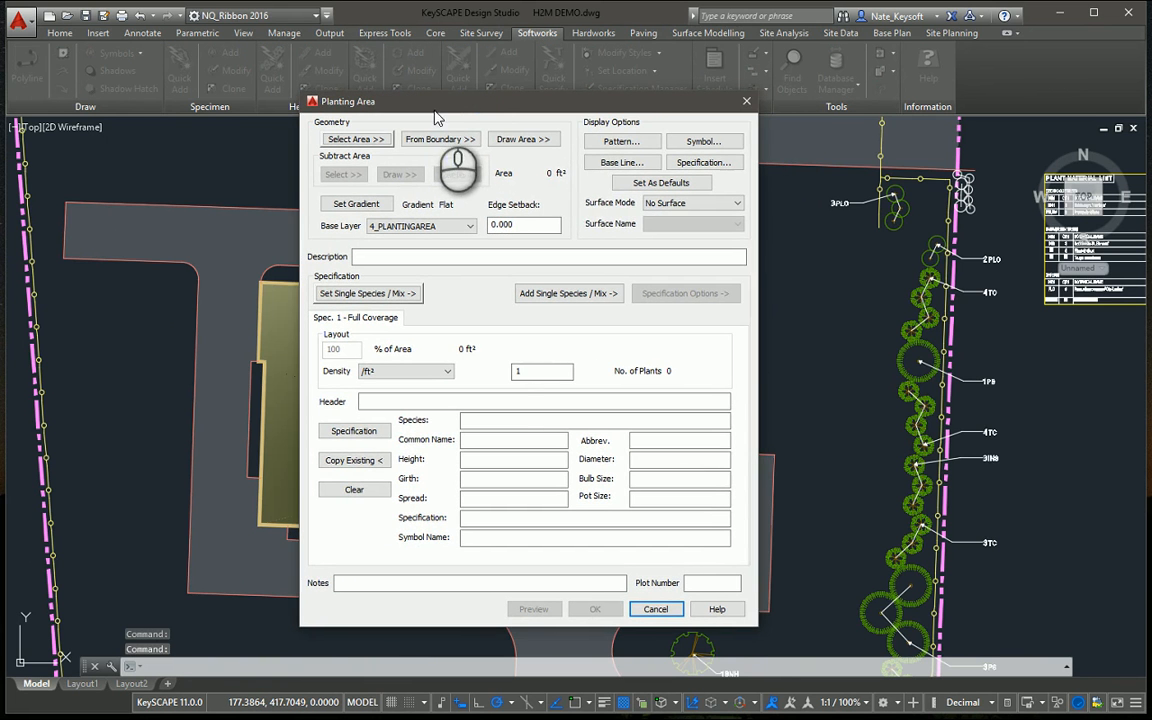
left_click(617, 143)
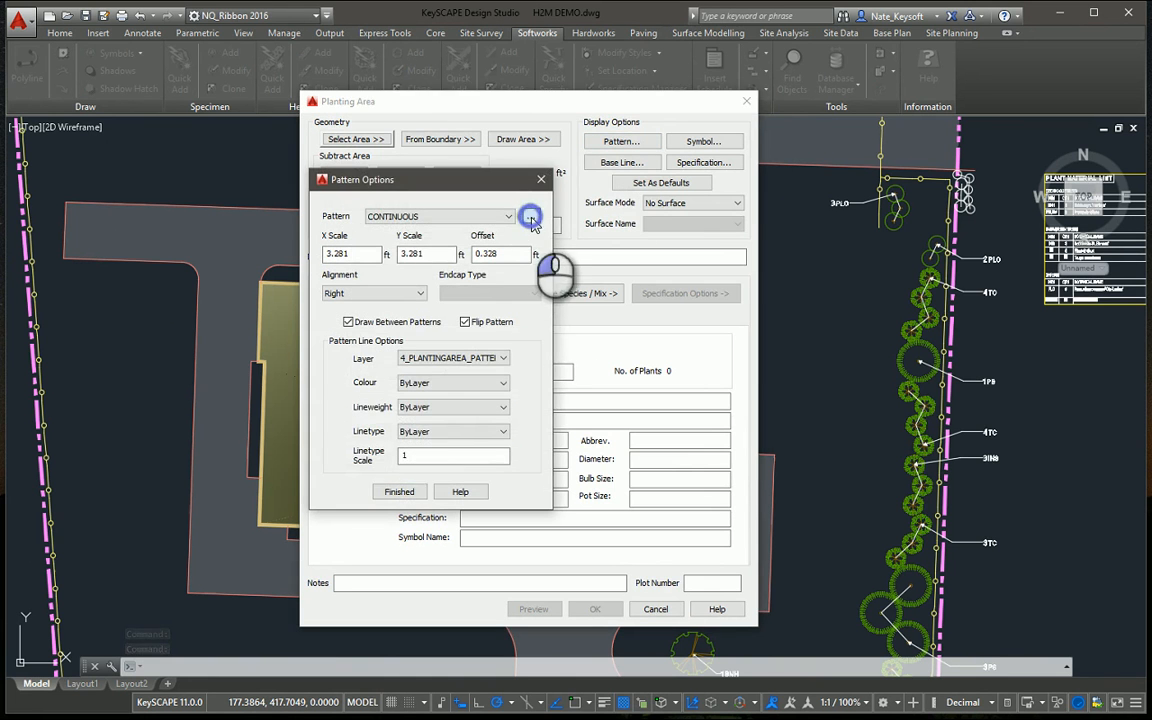
left_click(530, 218)
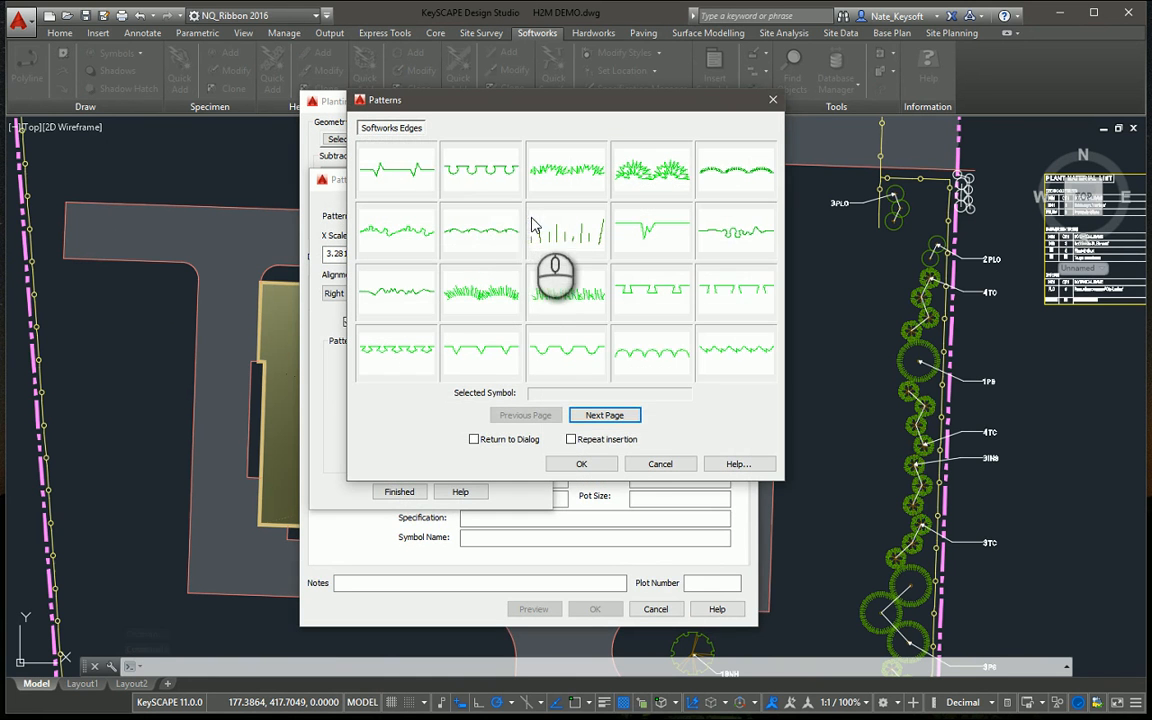
left_click(622, 416)
left_click(525, 415)
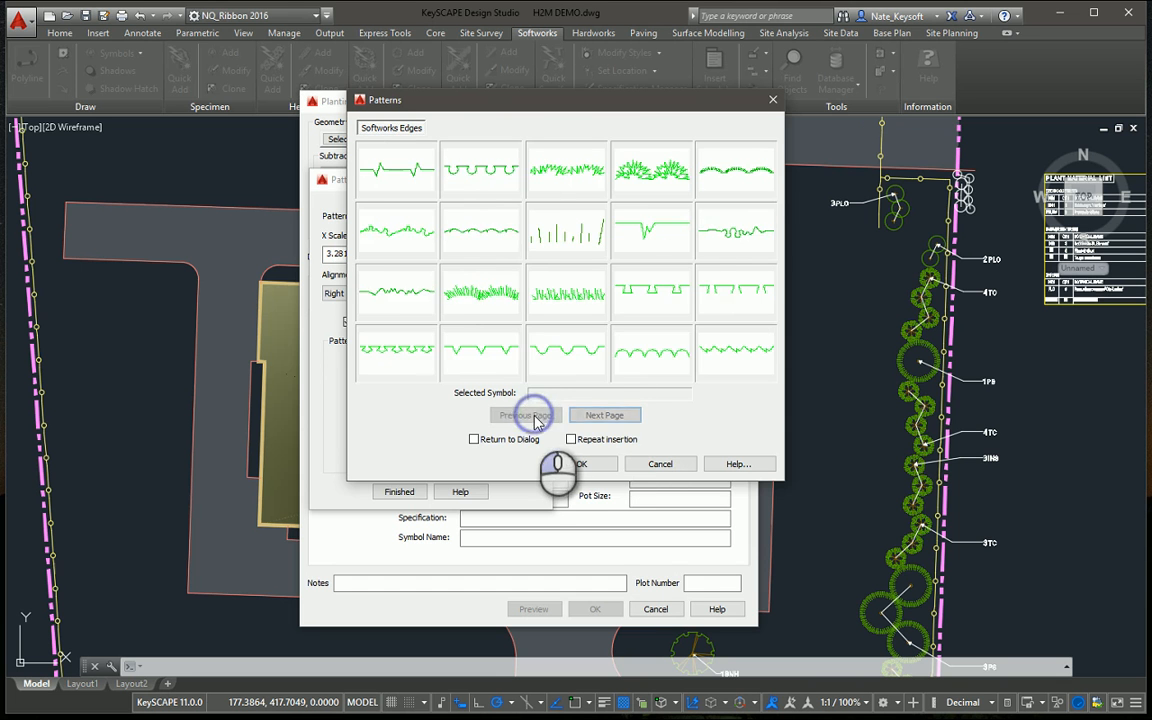
left_click(470, 178)
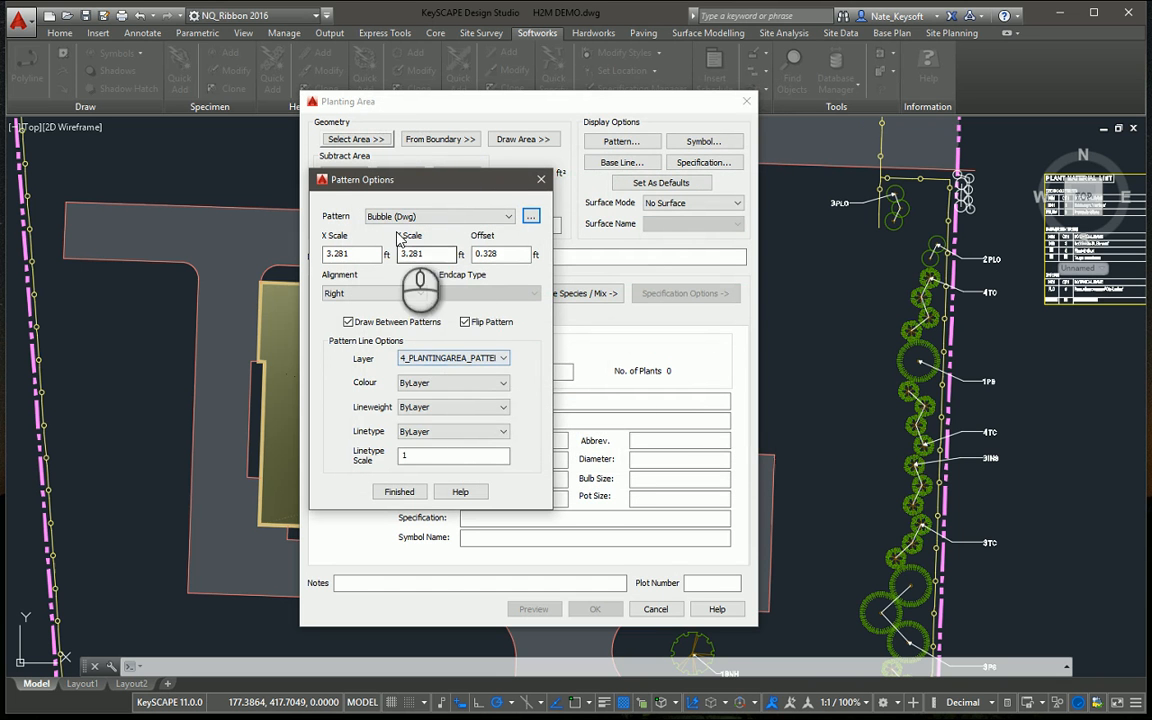
left_click(402, 491)
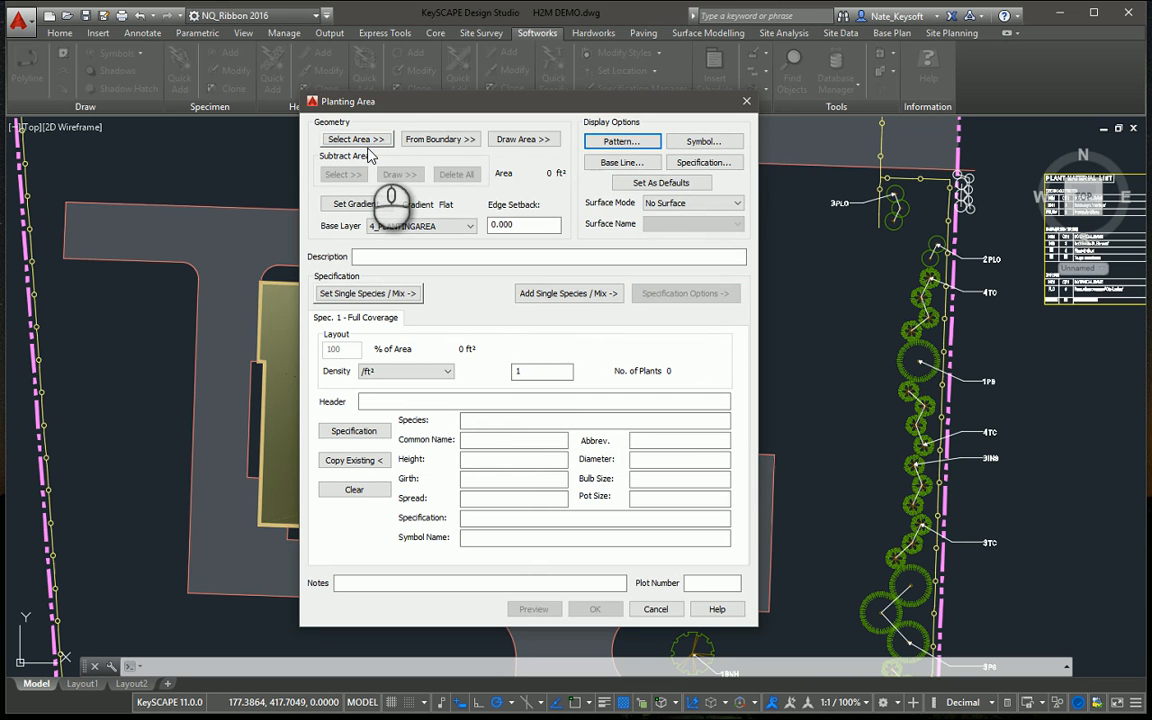
Step: Define the planting area from the boundary of the small bed south of the Prunus trees, with an edge setback of .25
left_click(449, 149)
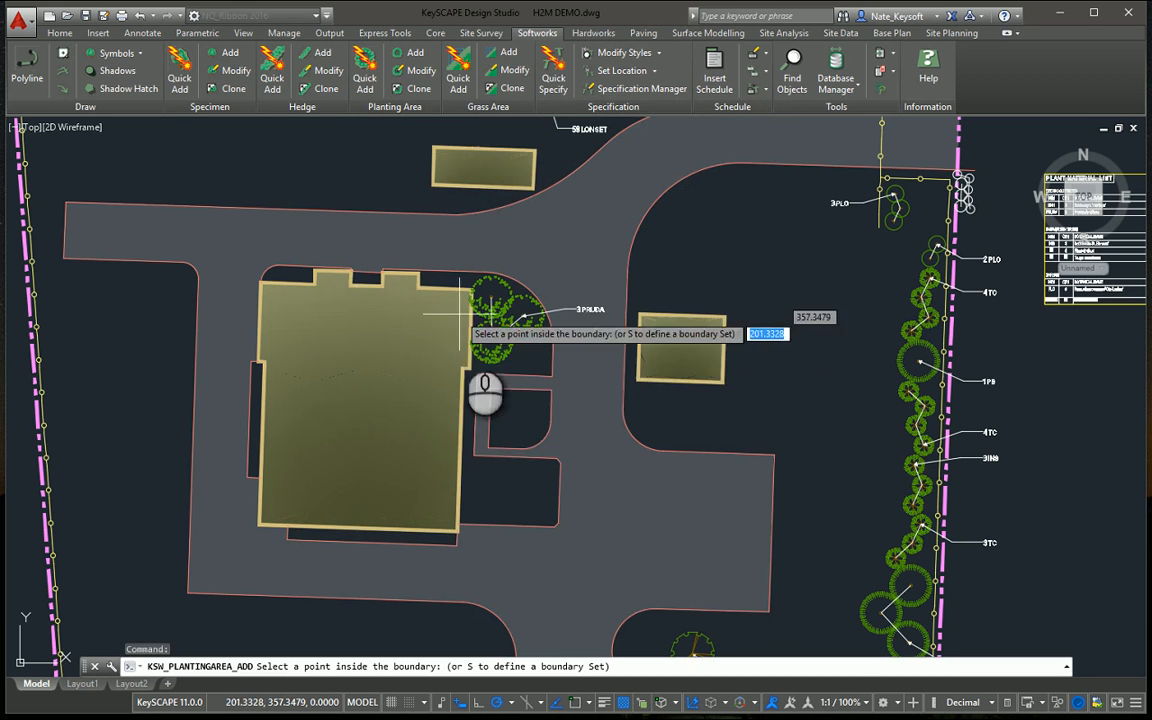
scroll(514, 435, "up", 2)
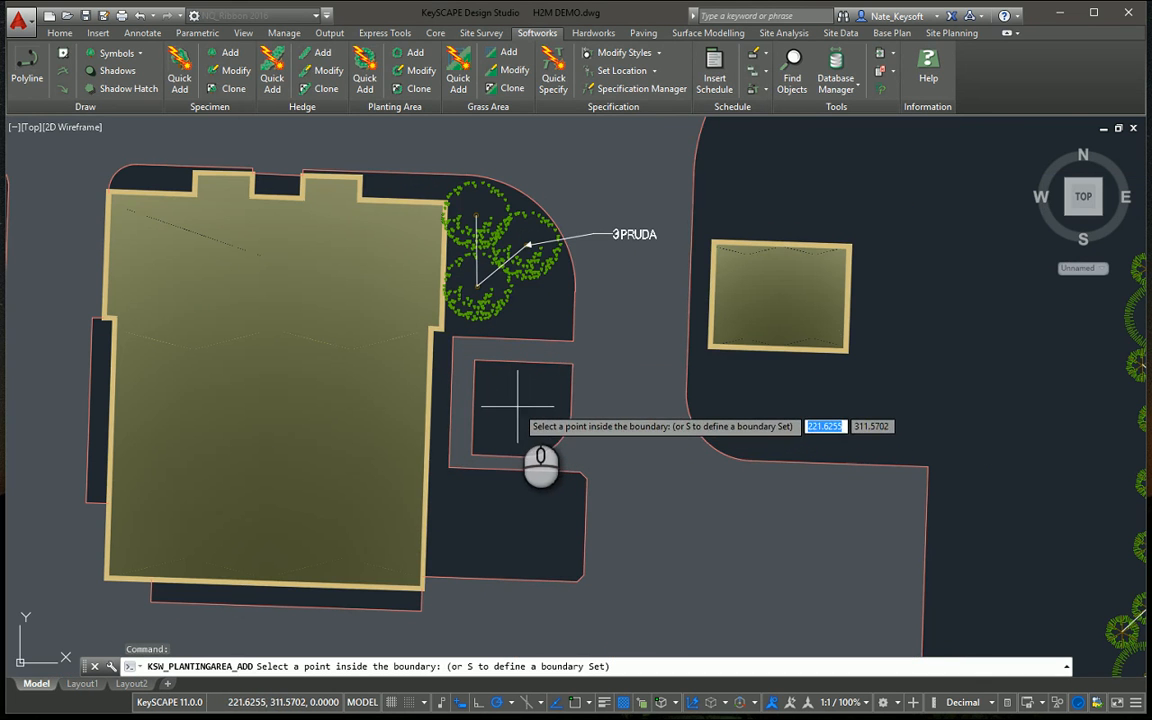
left_click(517, 404)
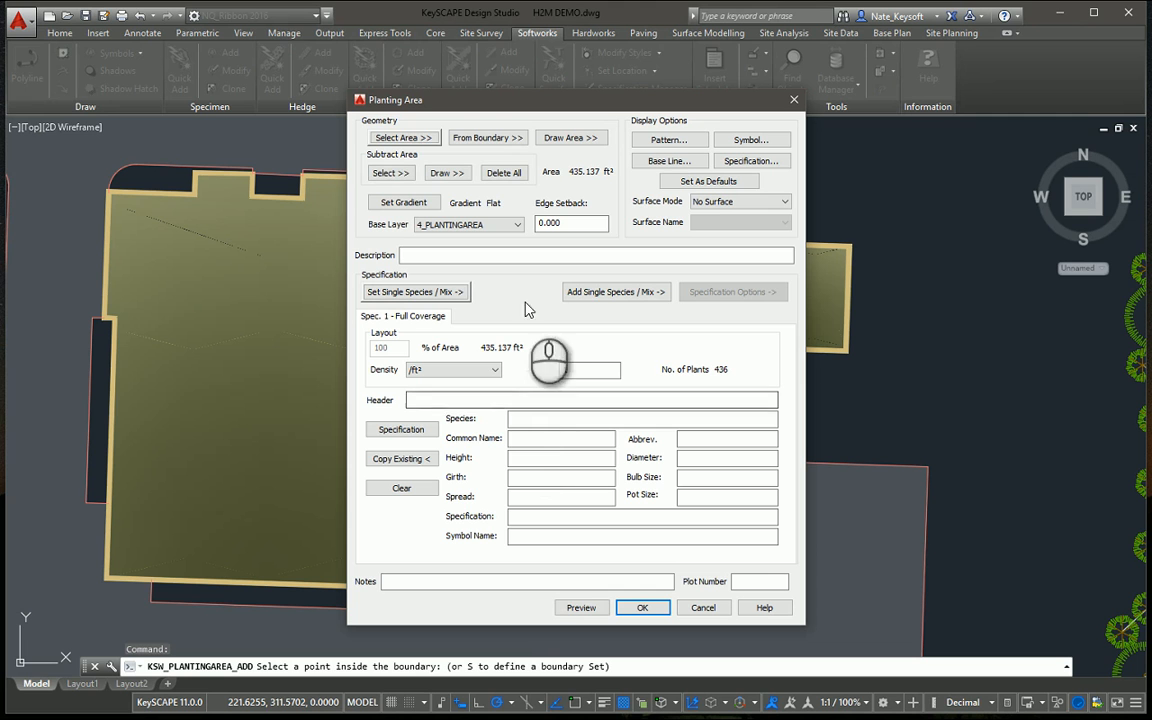
left_click_drag(574, 224, 503, 231)
type(".25")
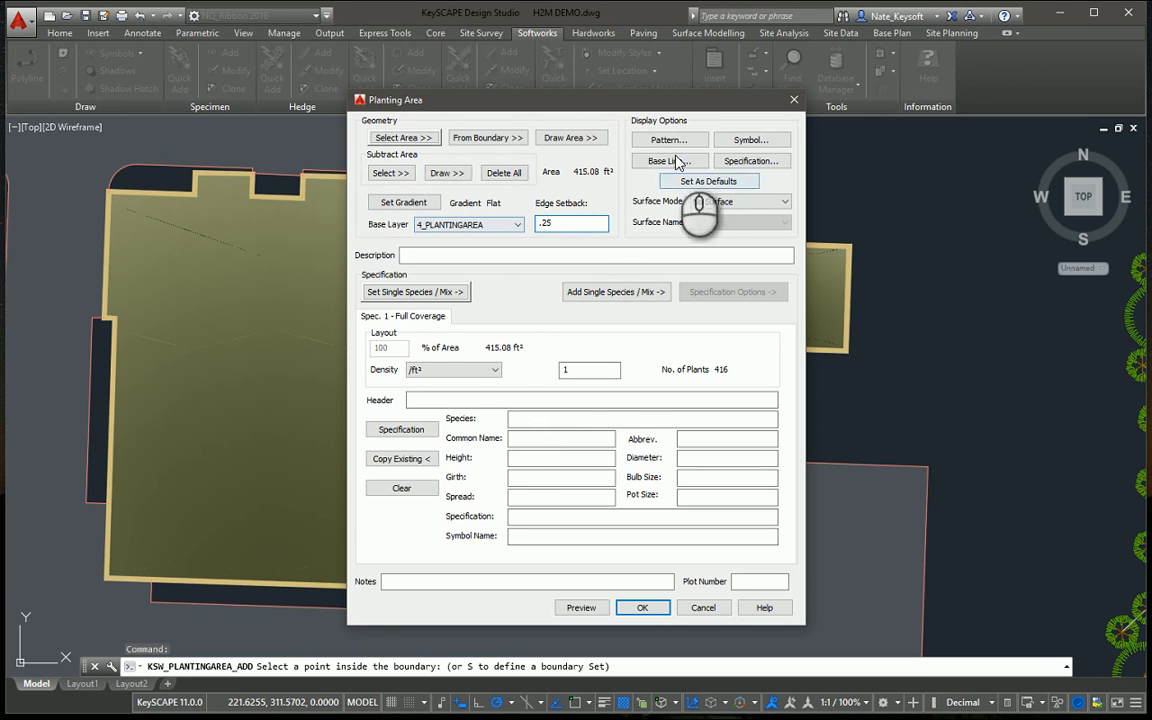
Step: Set the planting area's density to Ctr spacing with 3 ft centers
left_click(488, 370)
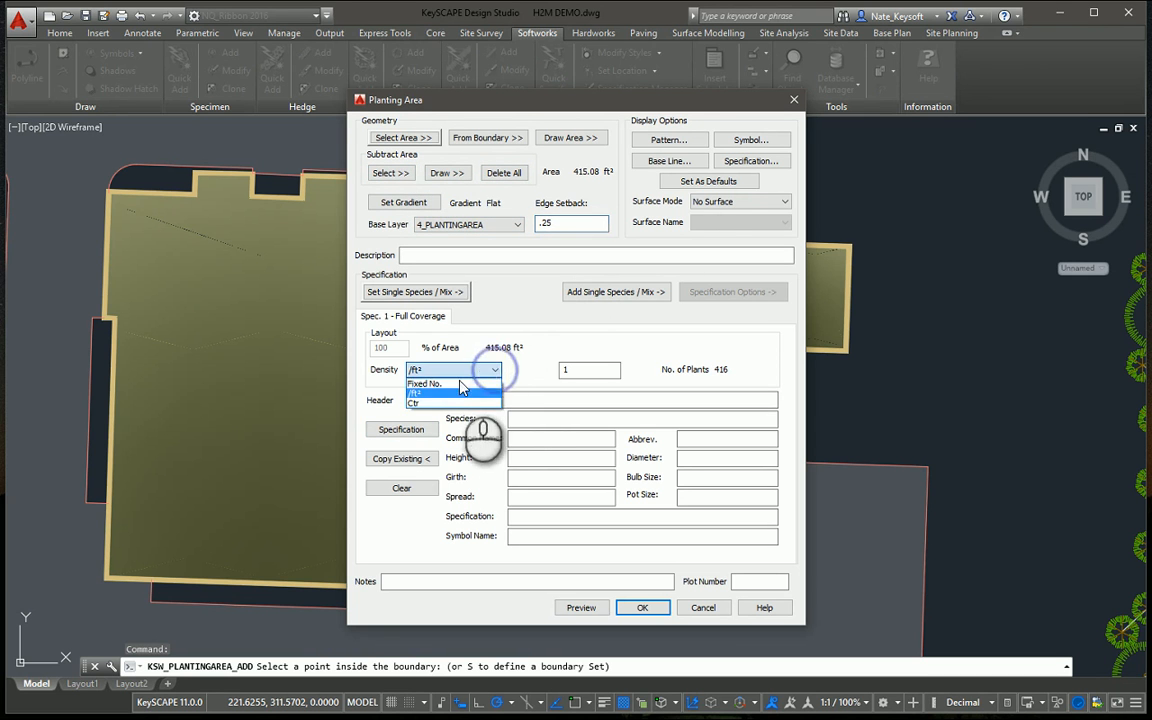
left_click(446, 403)
double_click(592, 370)
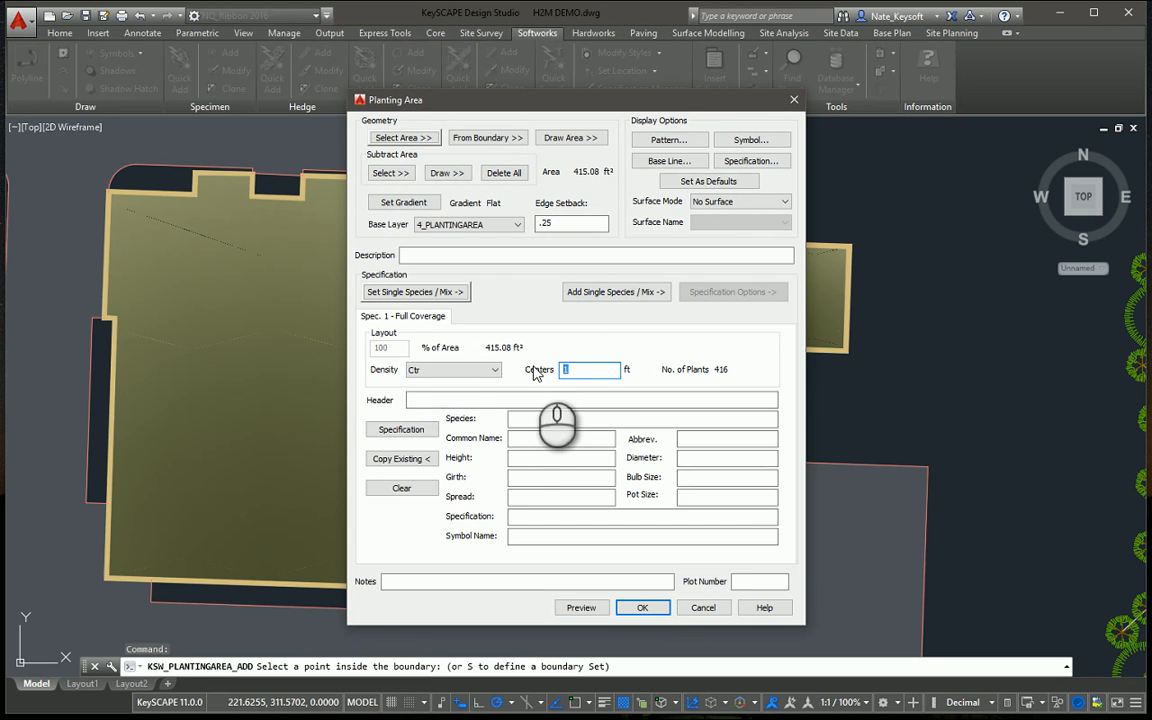
Step: Specify the shrub species Rosa 'Agnes' for the planting area
left_click(412, 432)
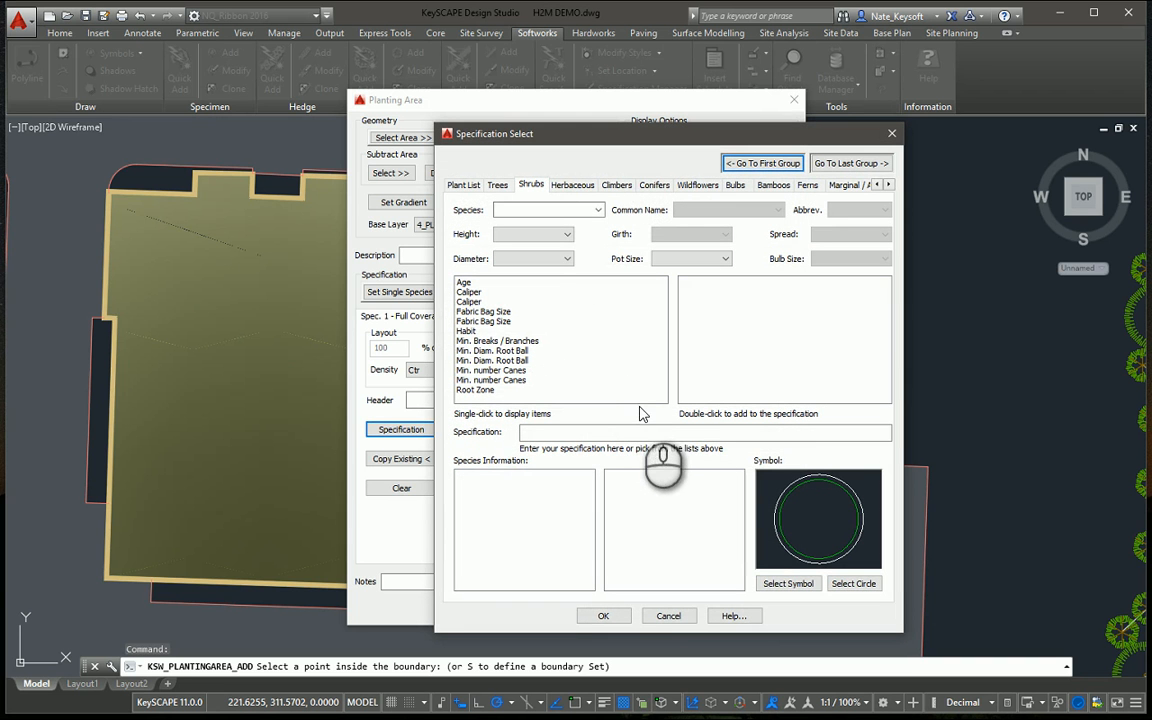
left_click(590, 210)
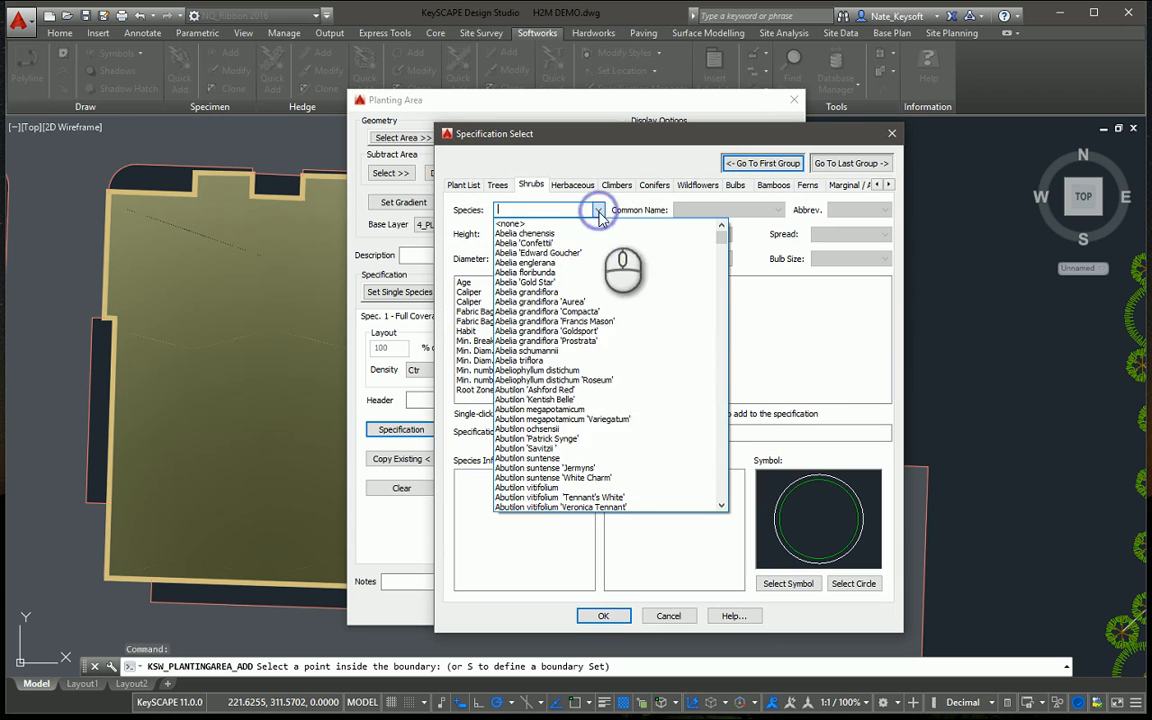
scroll(548, 392, "down", 4)
scroll(570, 397, "down", 7)
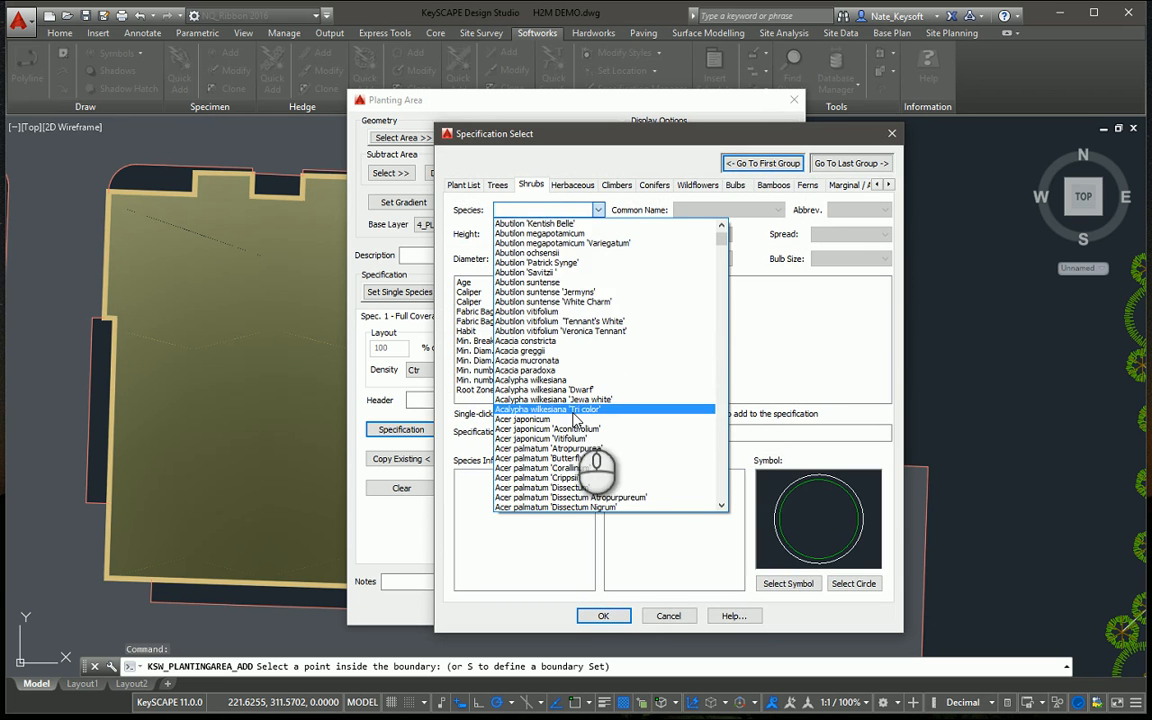
scroll(591, 403, "down", 3)
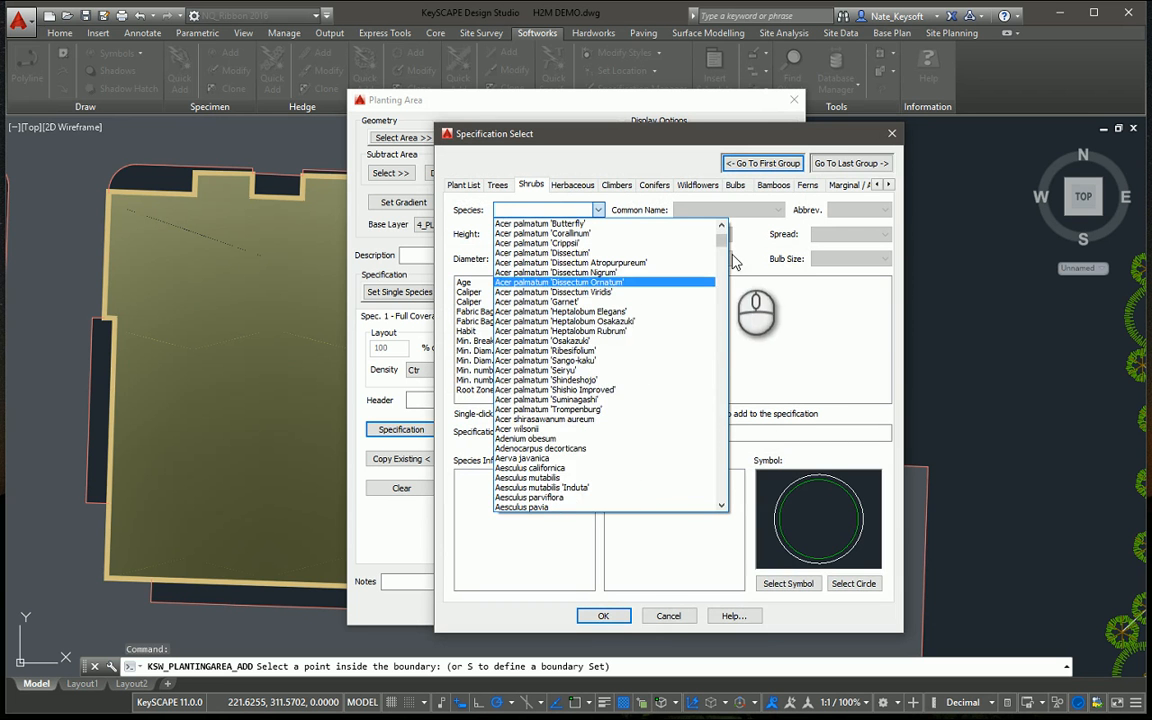
left_click_drag(724, 241, 725, 425)
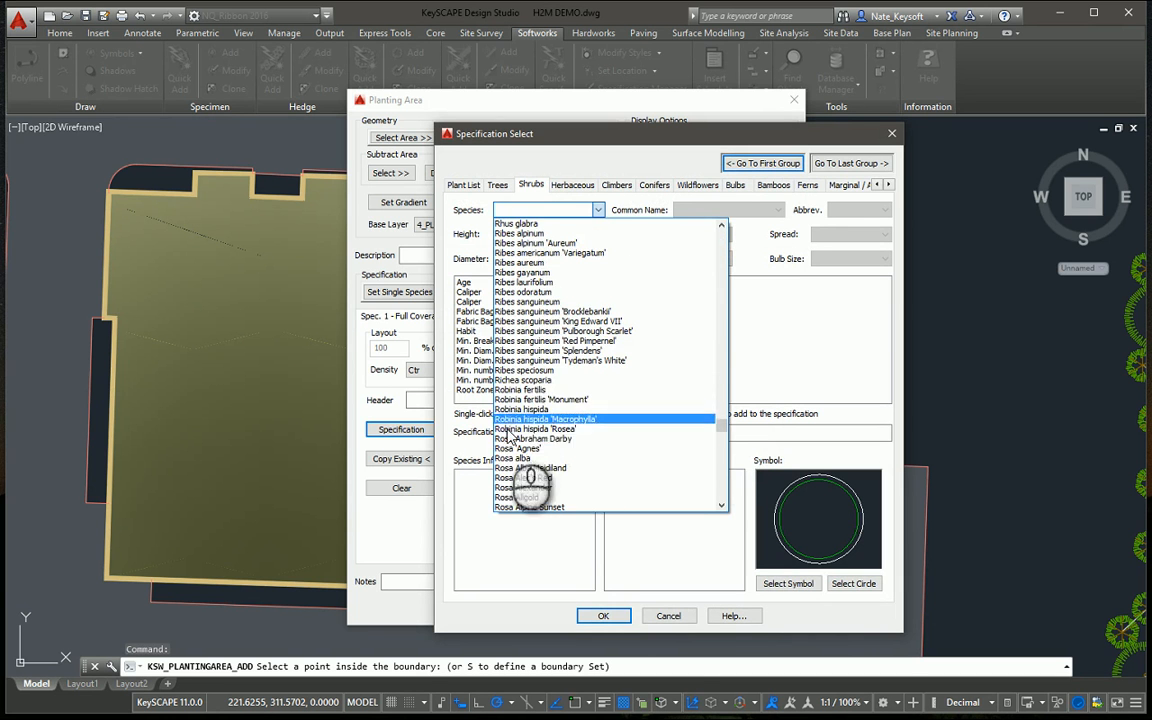
left_click(522, 448)
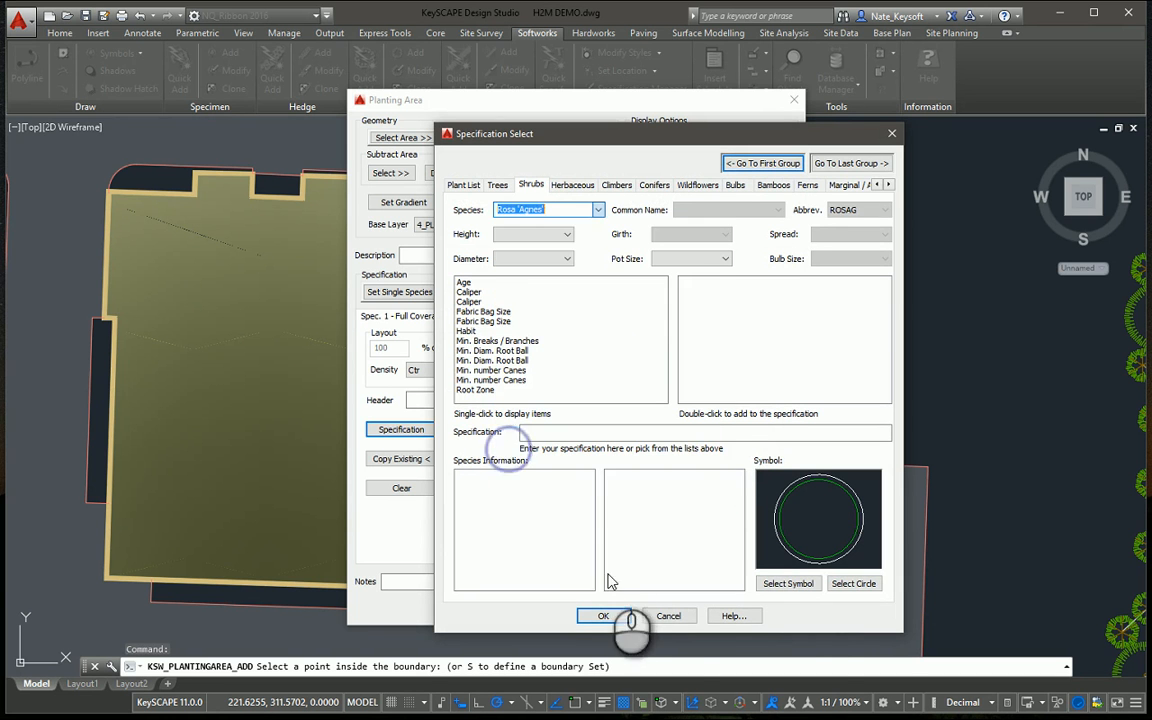
Step: Assign the Shrubs plan symbol SHDP19 to the Rosa 'Agnes' specification and accept the specification
left_click(789, 585)
left_click(738, 128)
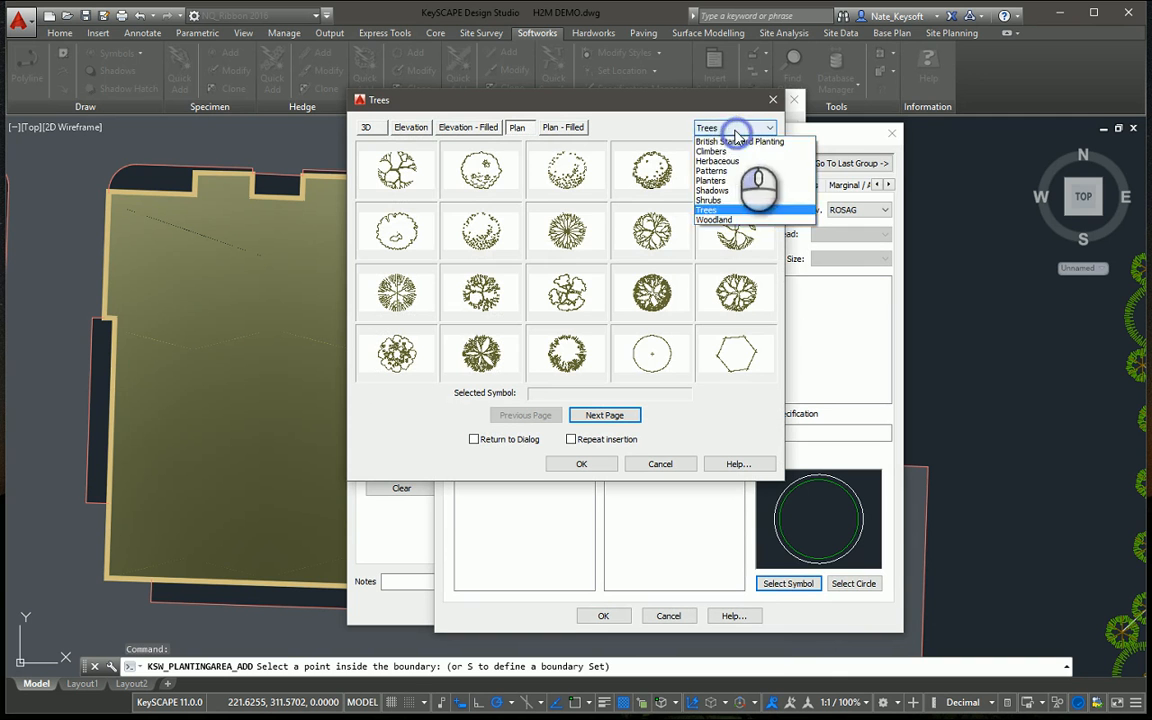
left_click(714, 199)
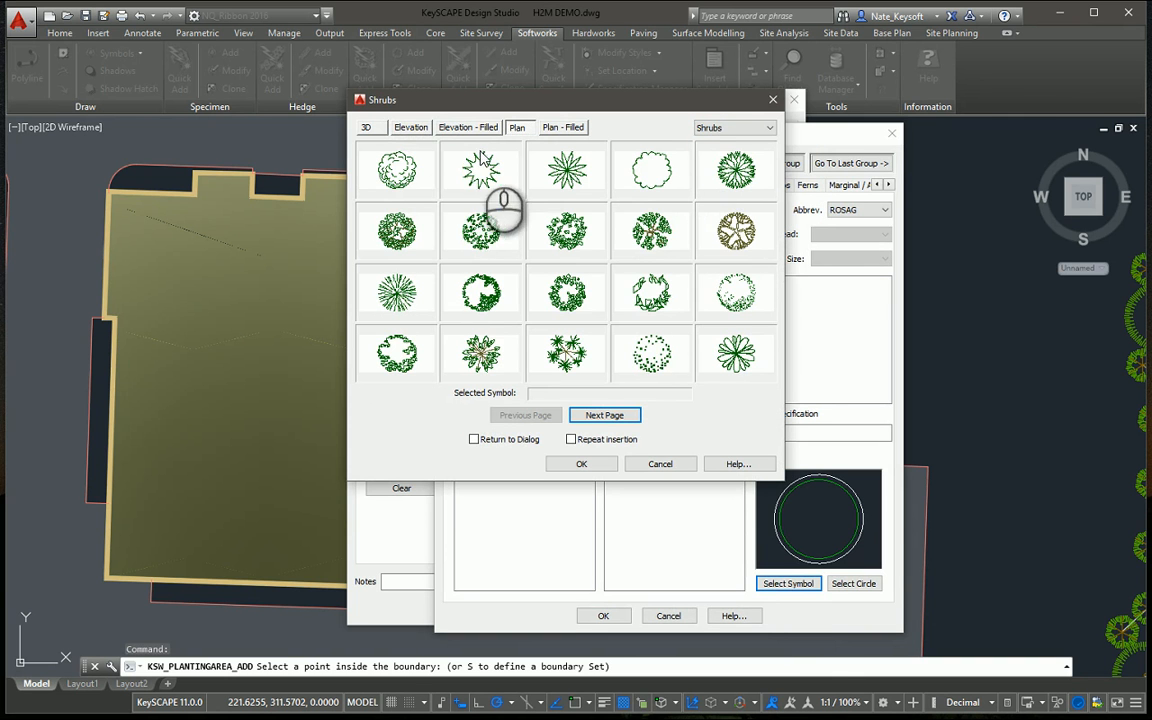
left_click(647, 372)
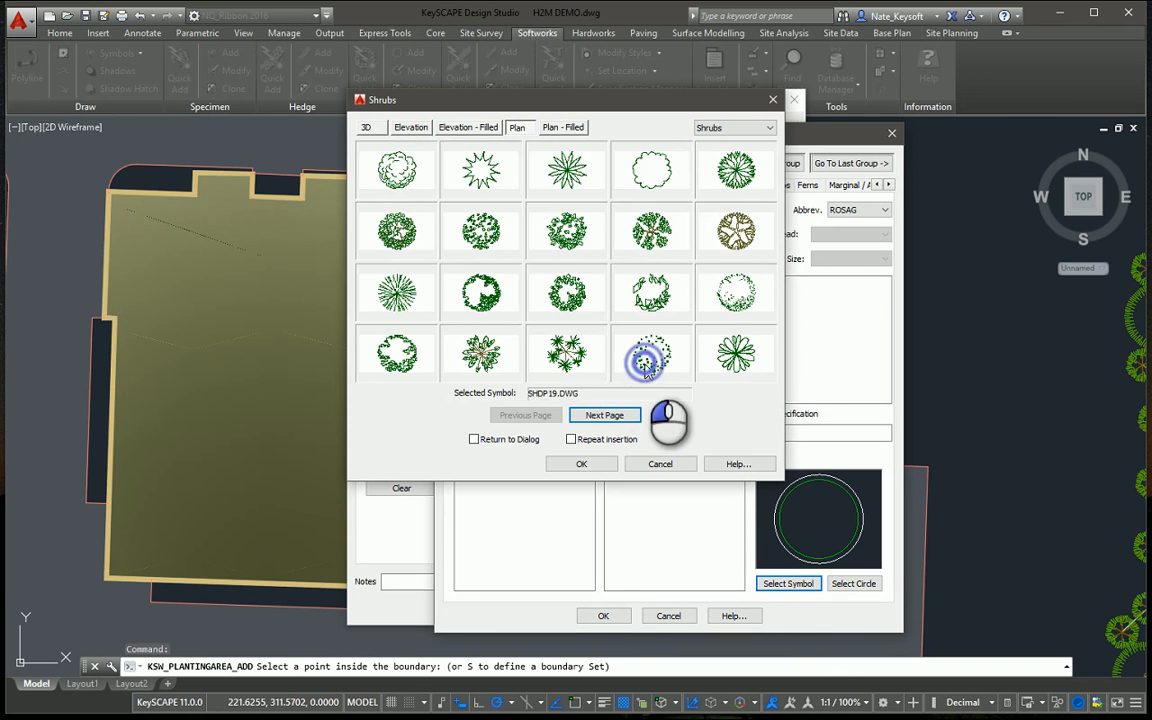
left_click(581, 463)
left_click(590, 613)
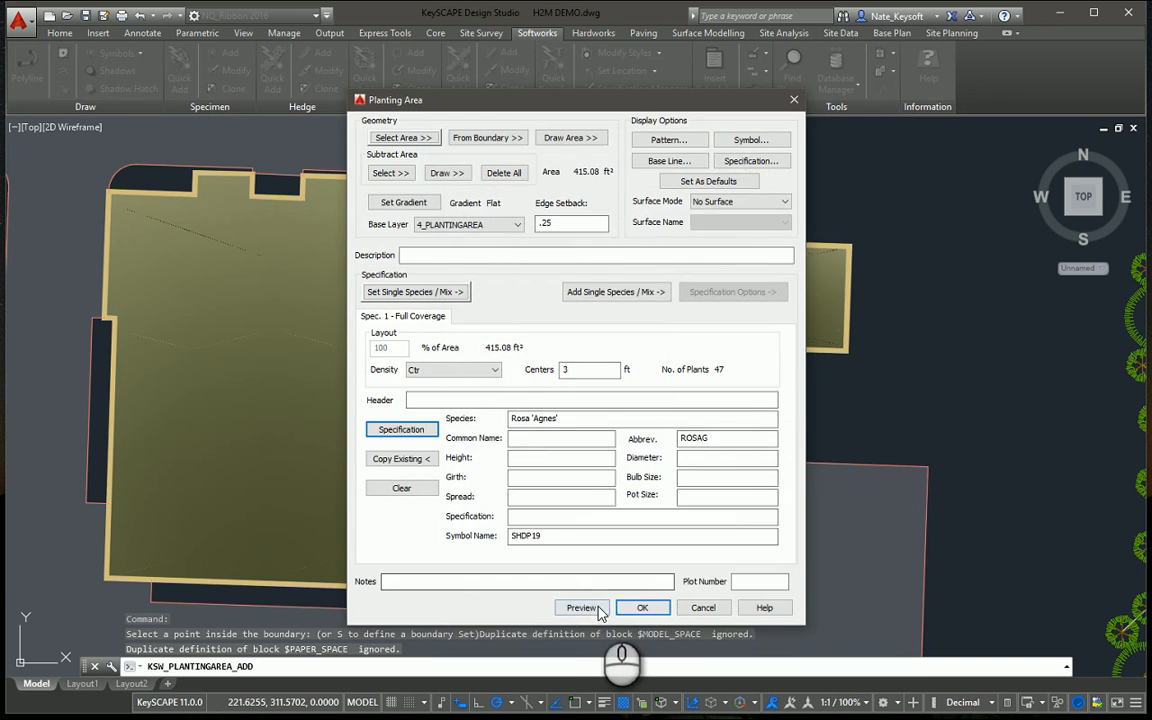
Step: Preview the bubble-edged planting area in the drawing and examine its edge up close
left_click(585, 607)
scroll(510, 399, "up", 2)
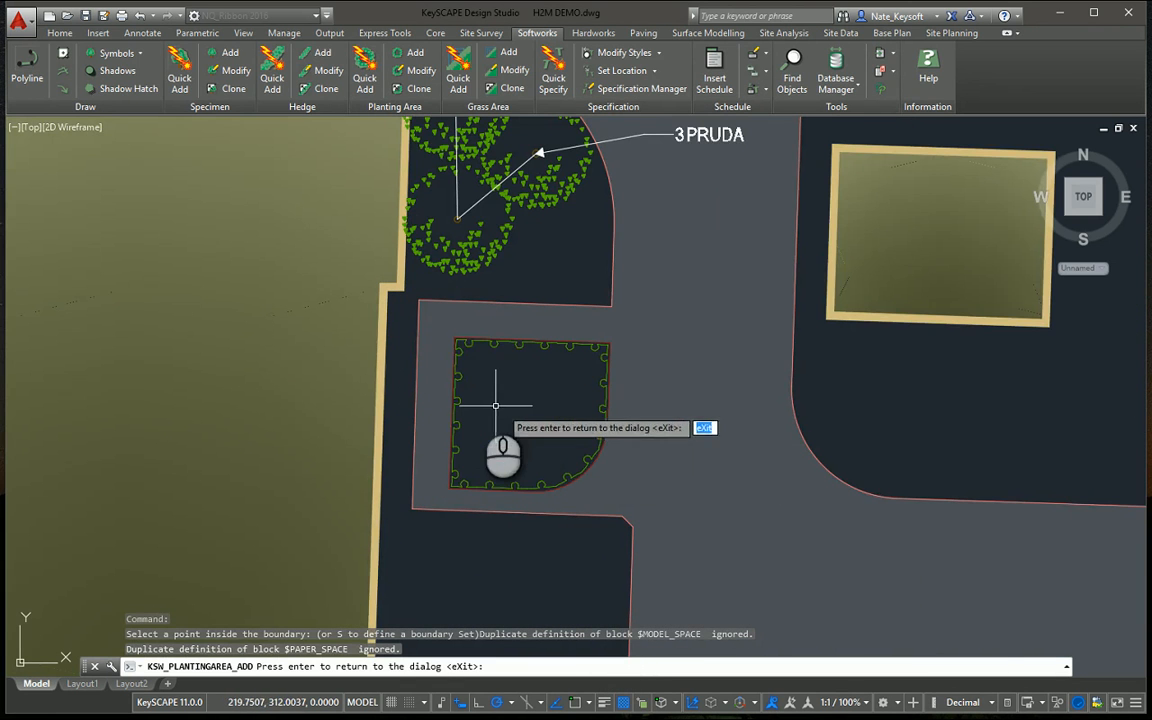
scroll(460, 368, "up", 2)
scroll(500, 376, "up", 2)
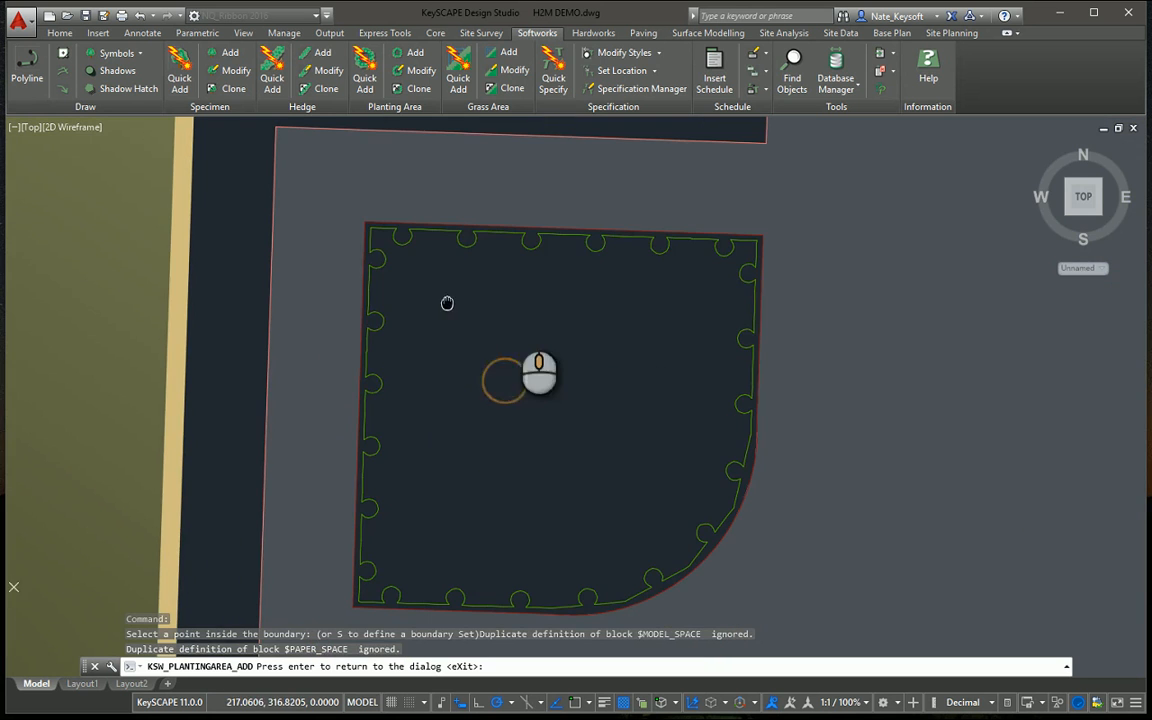
scroll(373, 296, "down", 2)
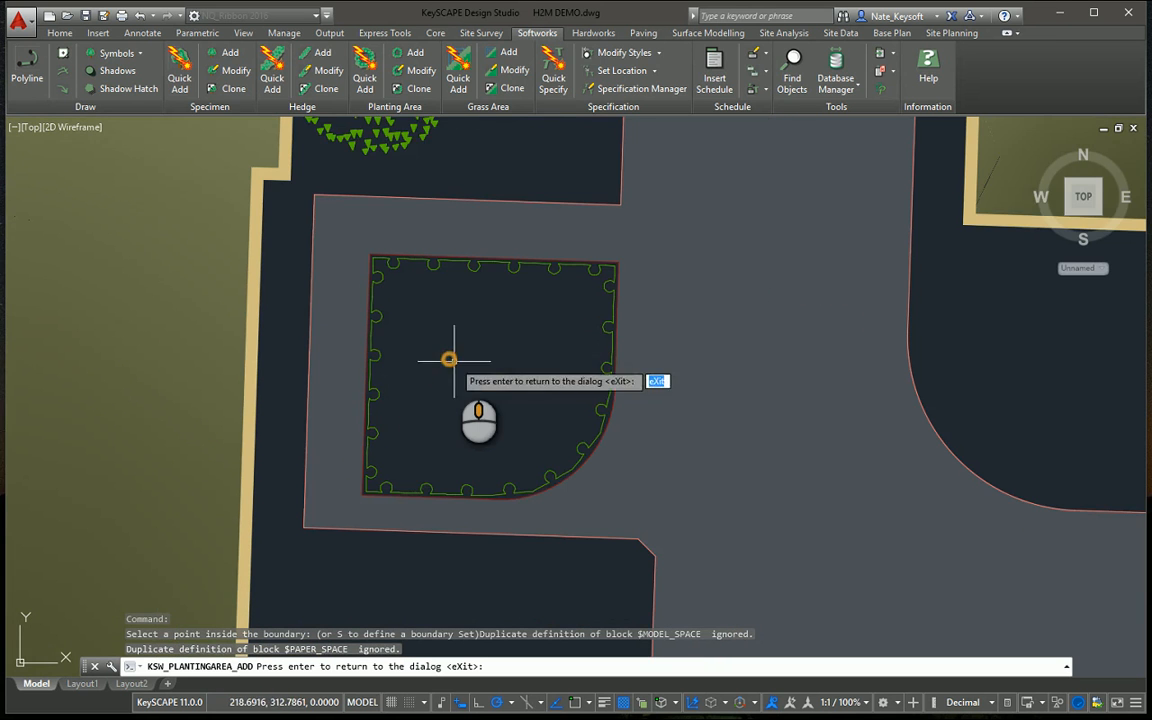
key("Return")
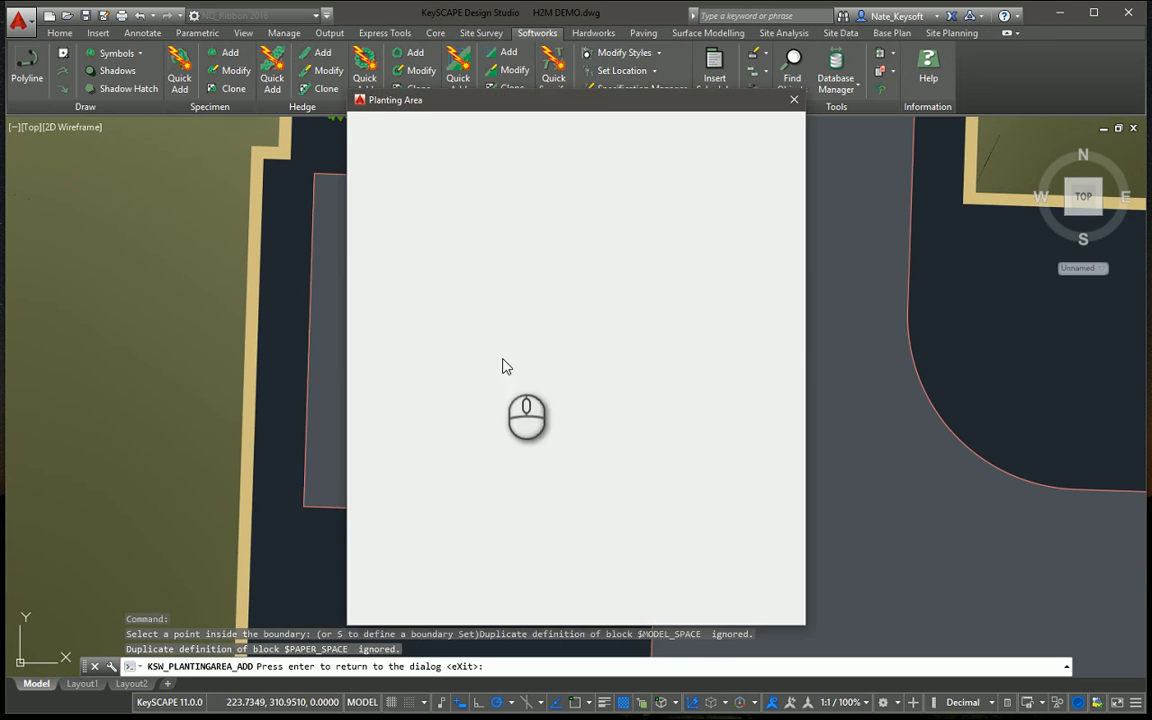
Step: Accept the planting area and place its leader label east of the bed, with the arrow on the bed's eastern edge
left_click(637, 605)
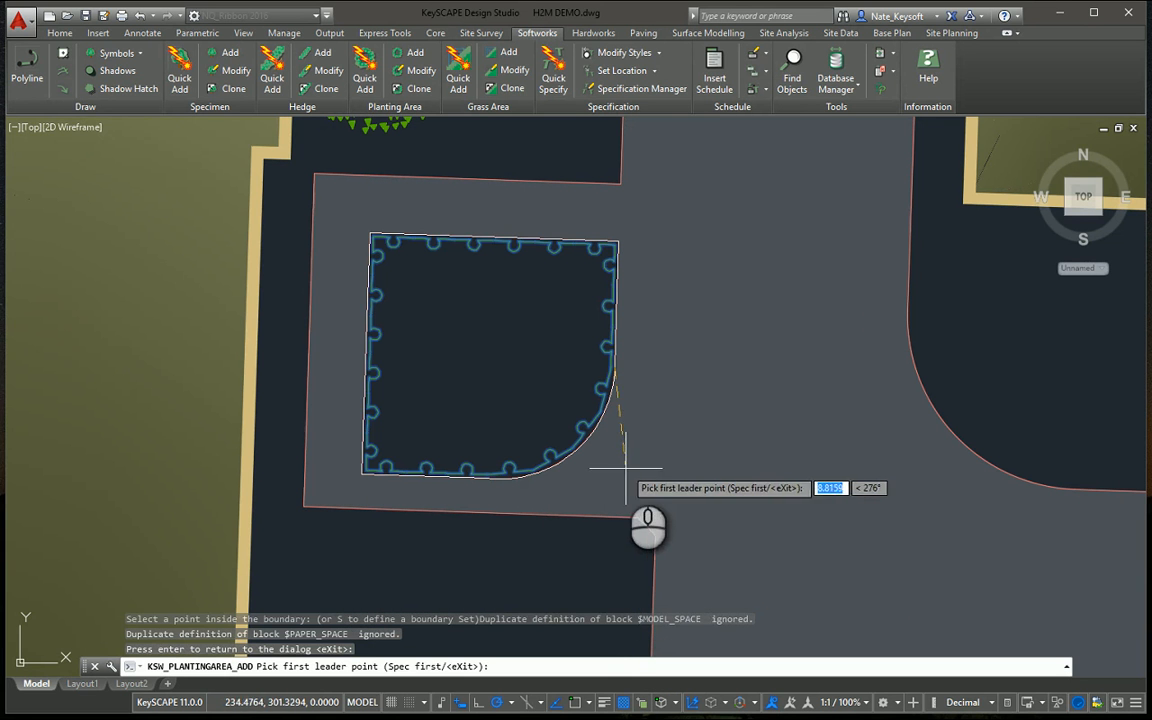
left_click(617, 374)
left_click(646, 421)
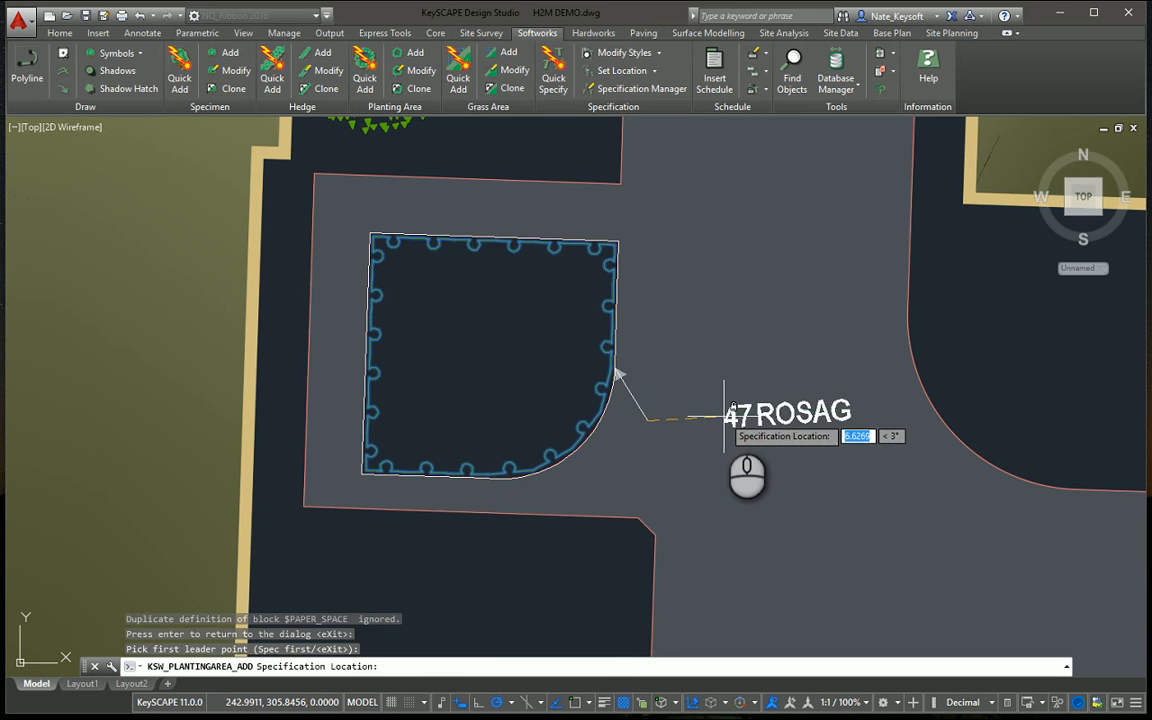
left_click(725, 422)
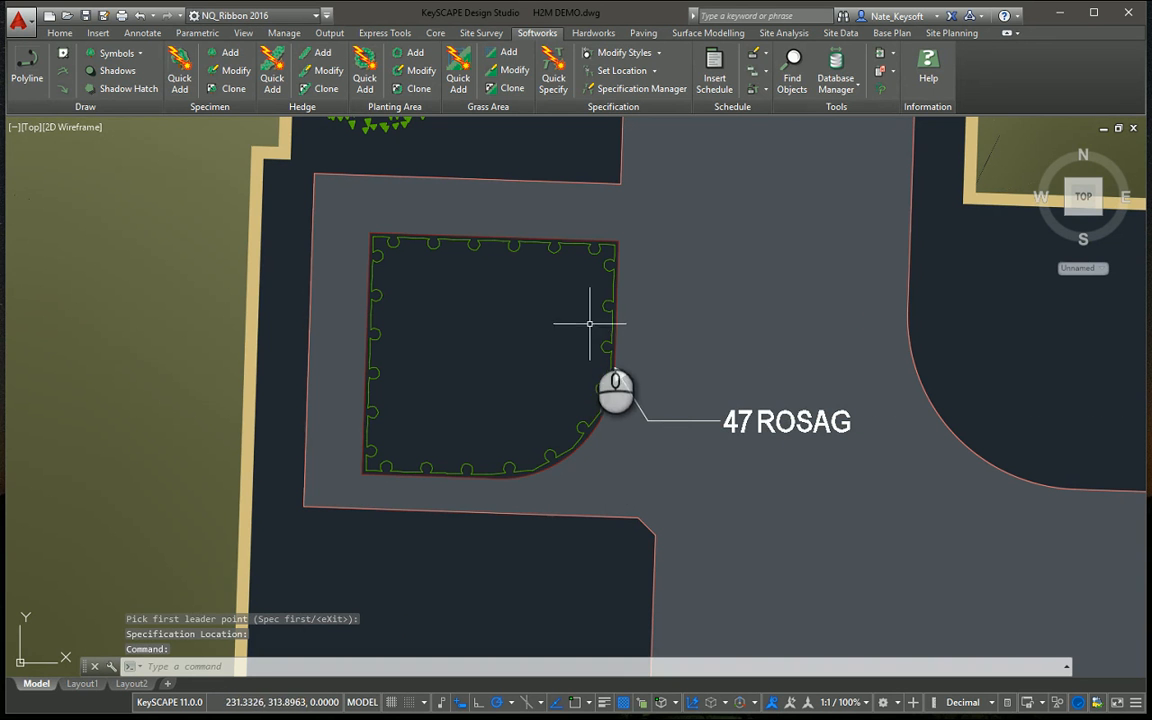
Step: Thaw the 4_PLANTINGAREA_SYMBOL layer to view the individual rose symbols, and undo the layer change
left_click(59, 33)
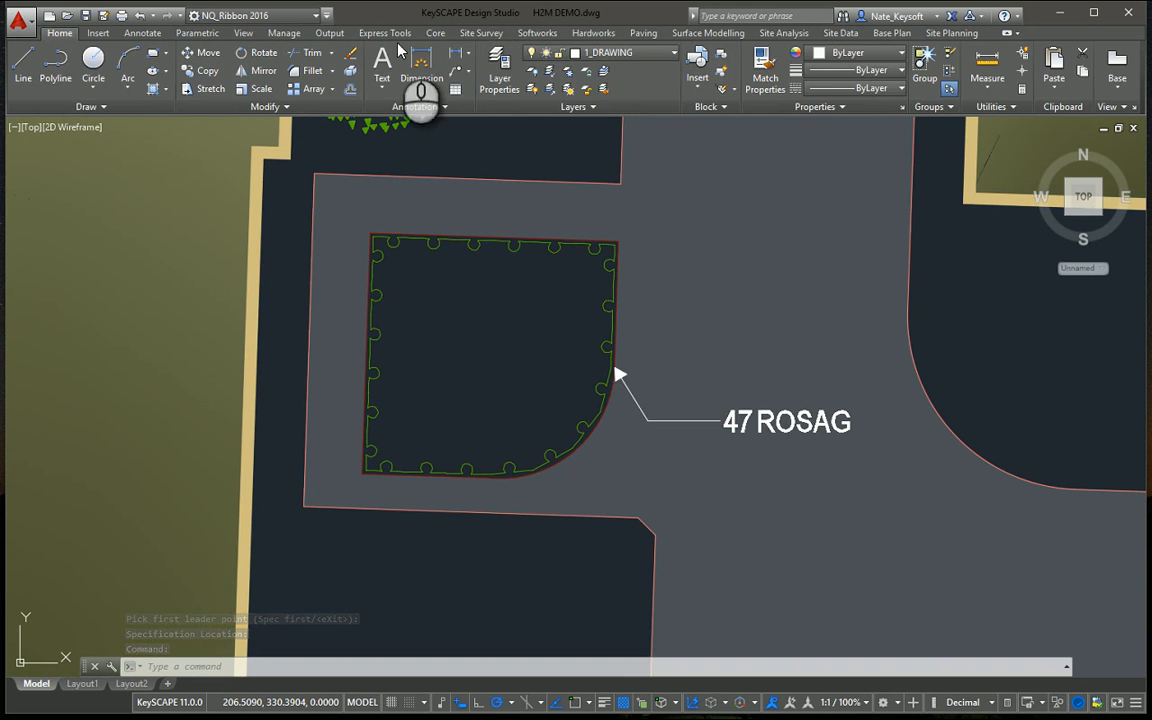
left_click(655, 57)
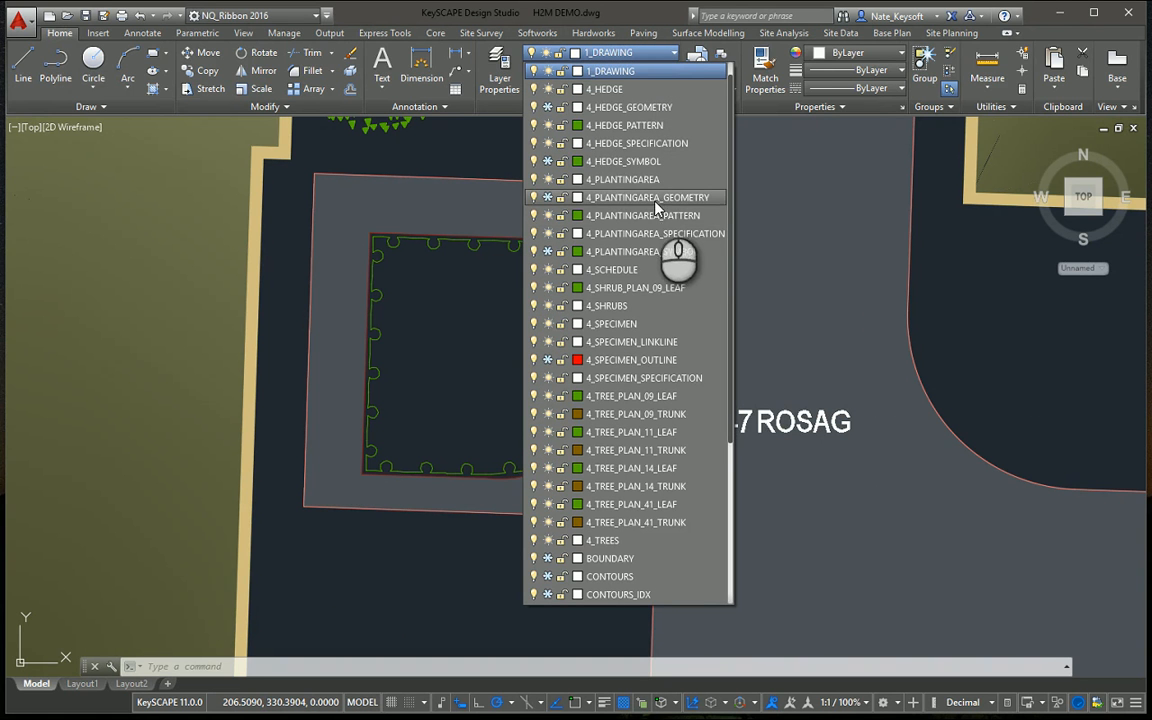
left_click(548, 252)
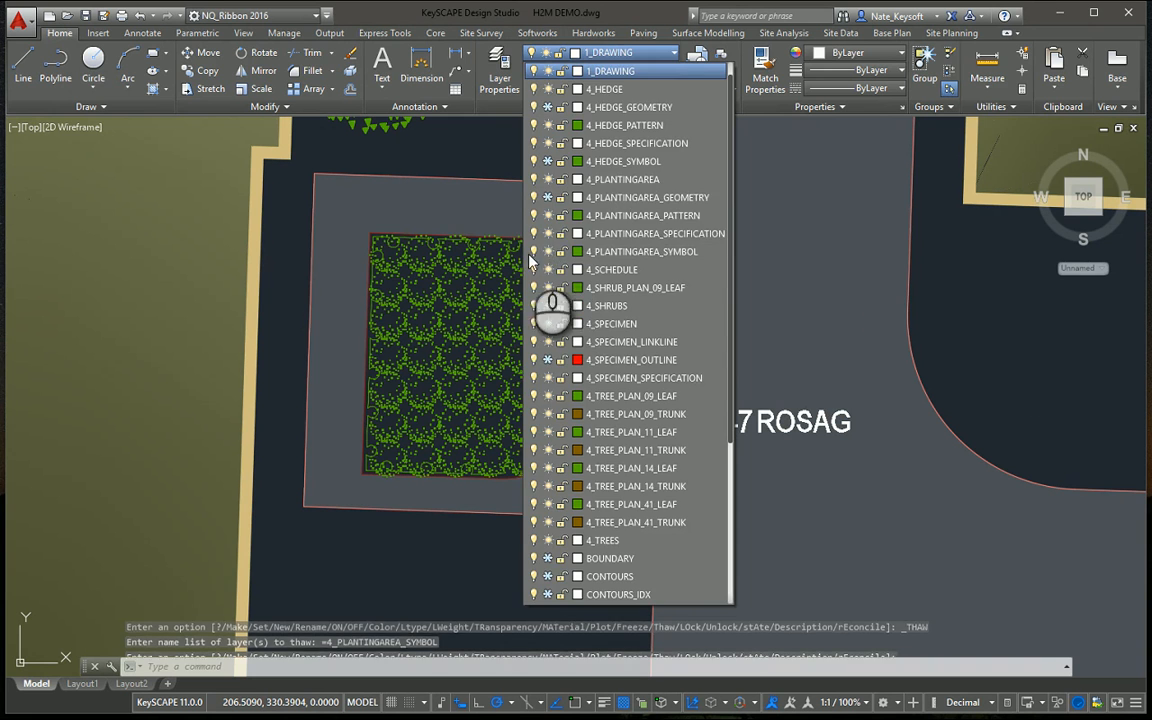
left_click(252, 270)
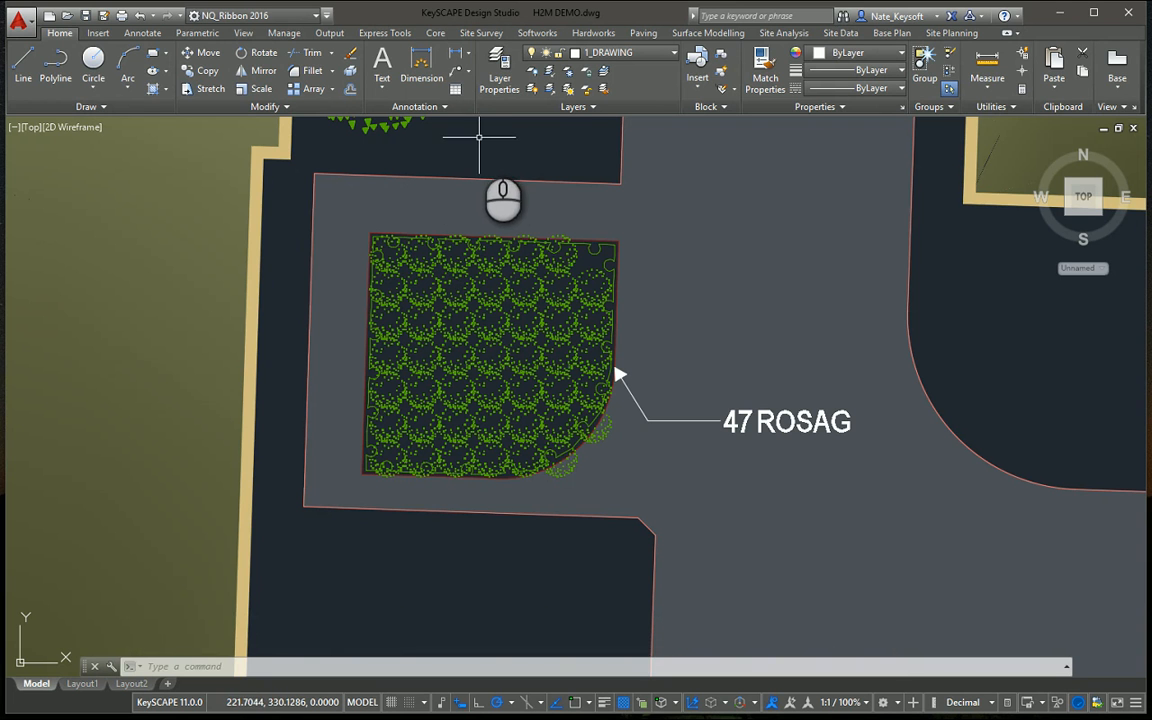
type("U")
key("Return")
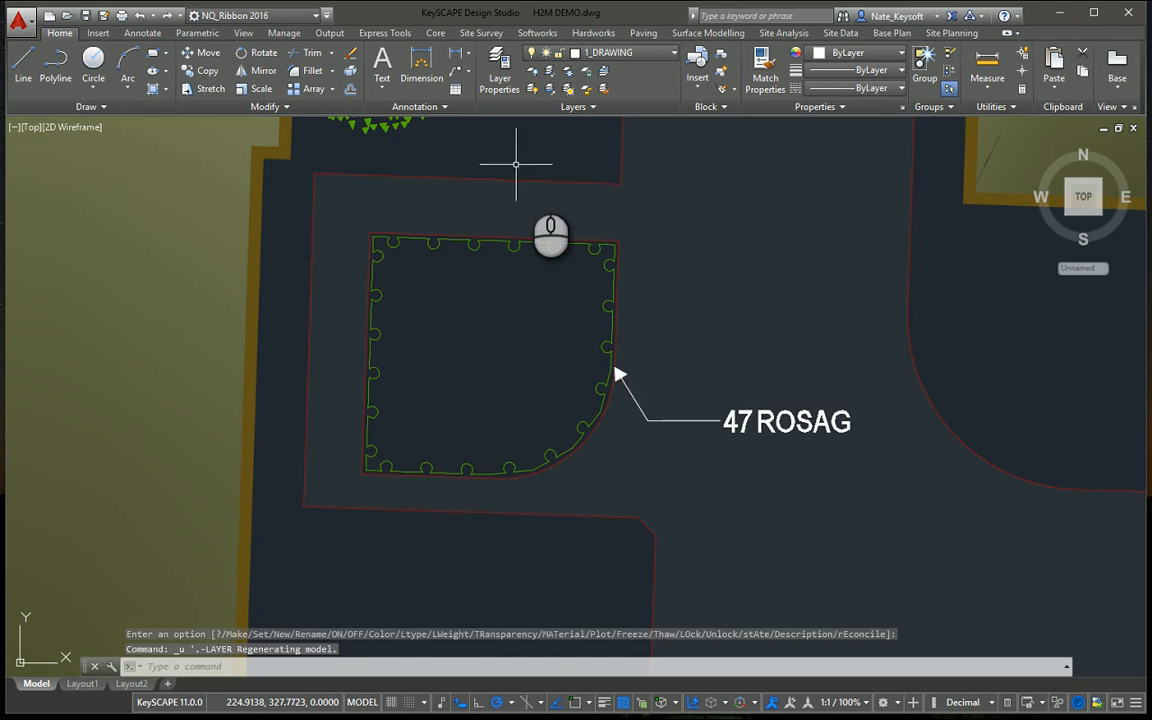
scroll(547, 174, "down", 6)
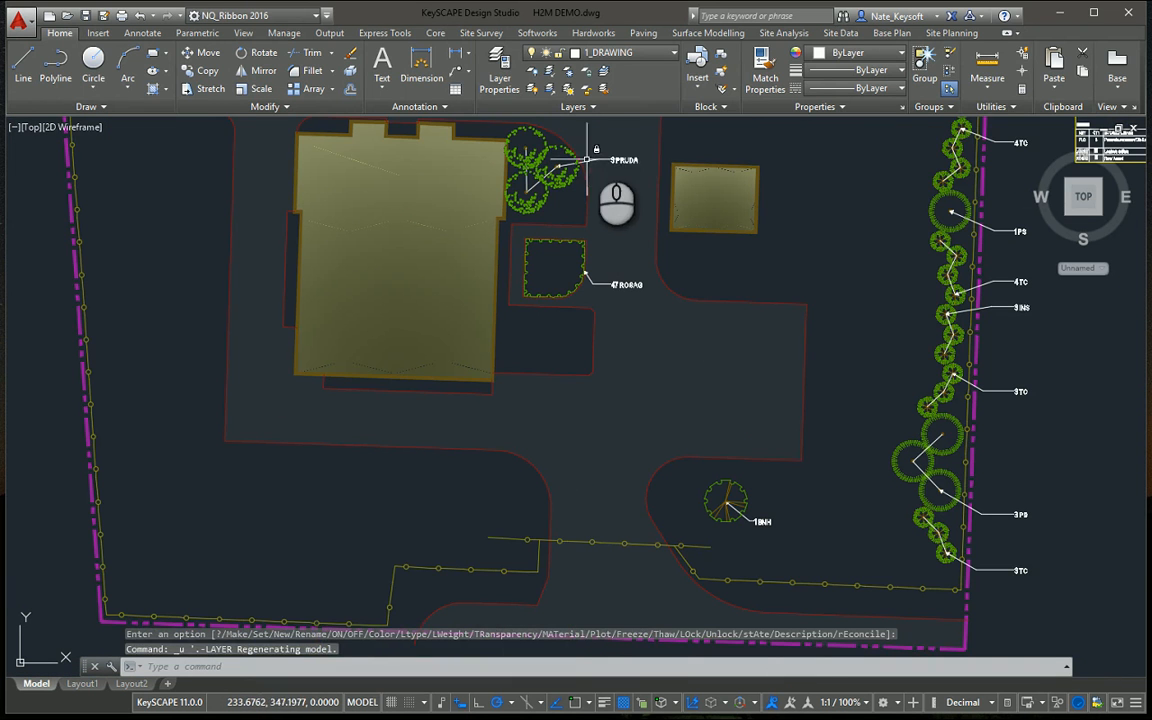
left_click(537, 32)
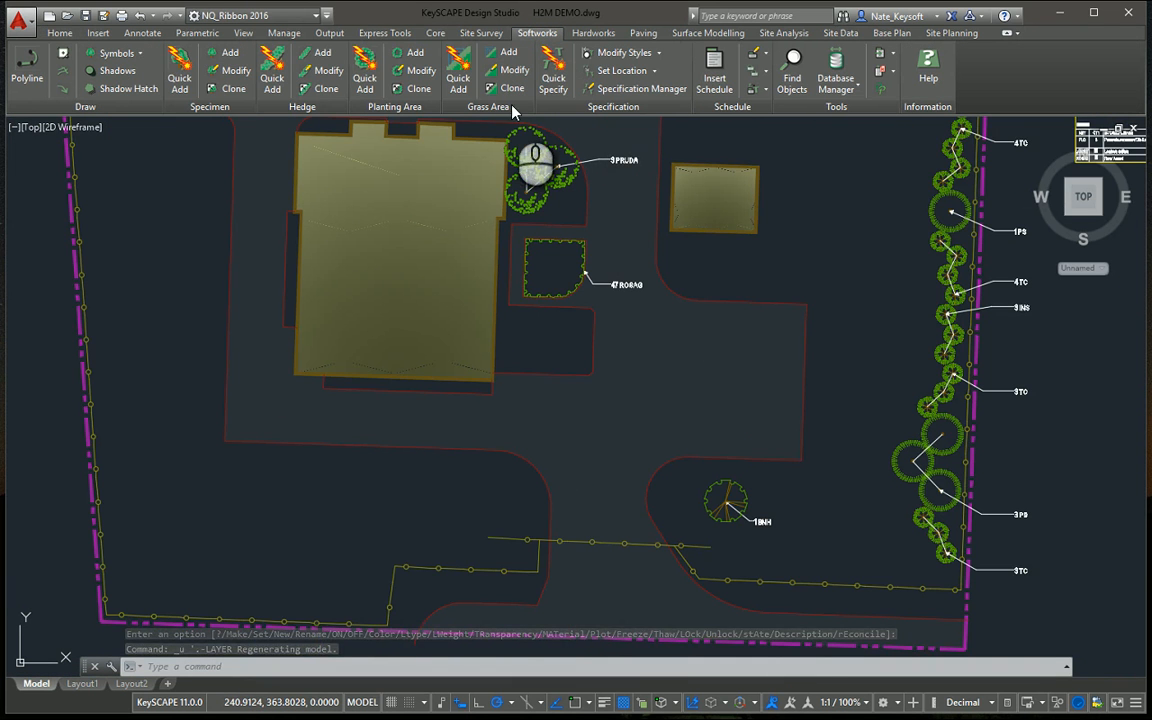
middle_click_drag(504, 140, 409, 282)
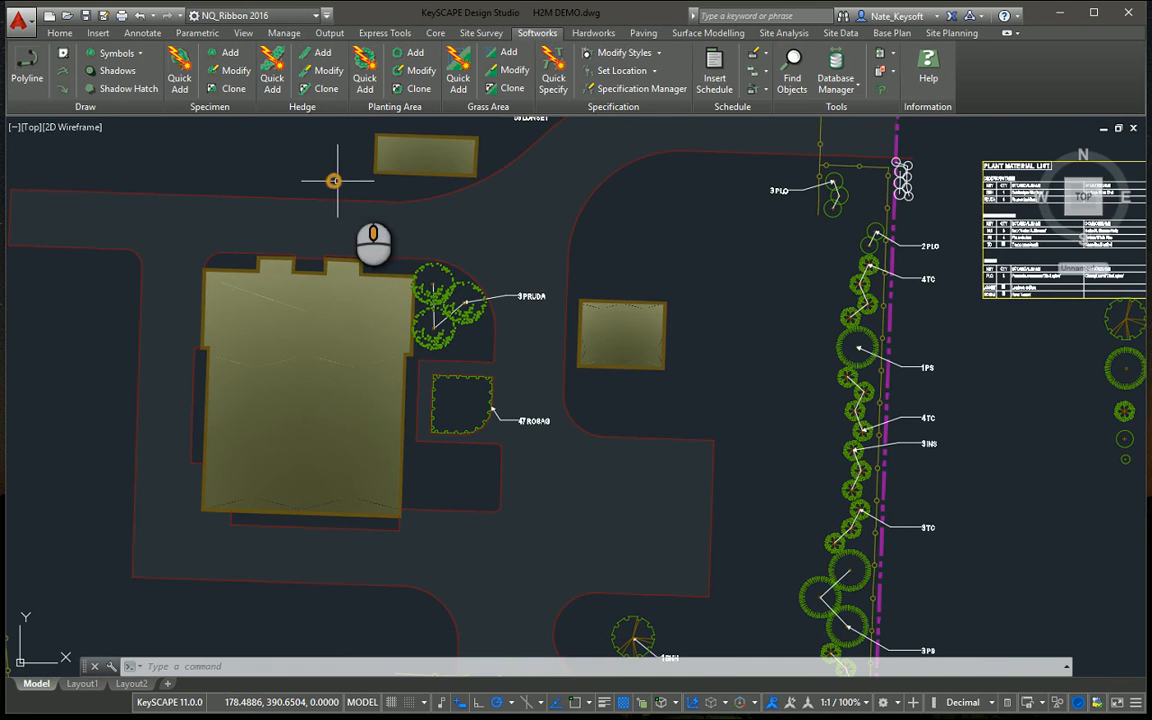
middle_click_drag(336, 181, 443, 253)
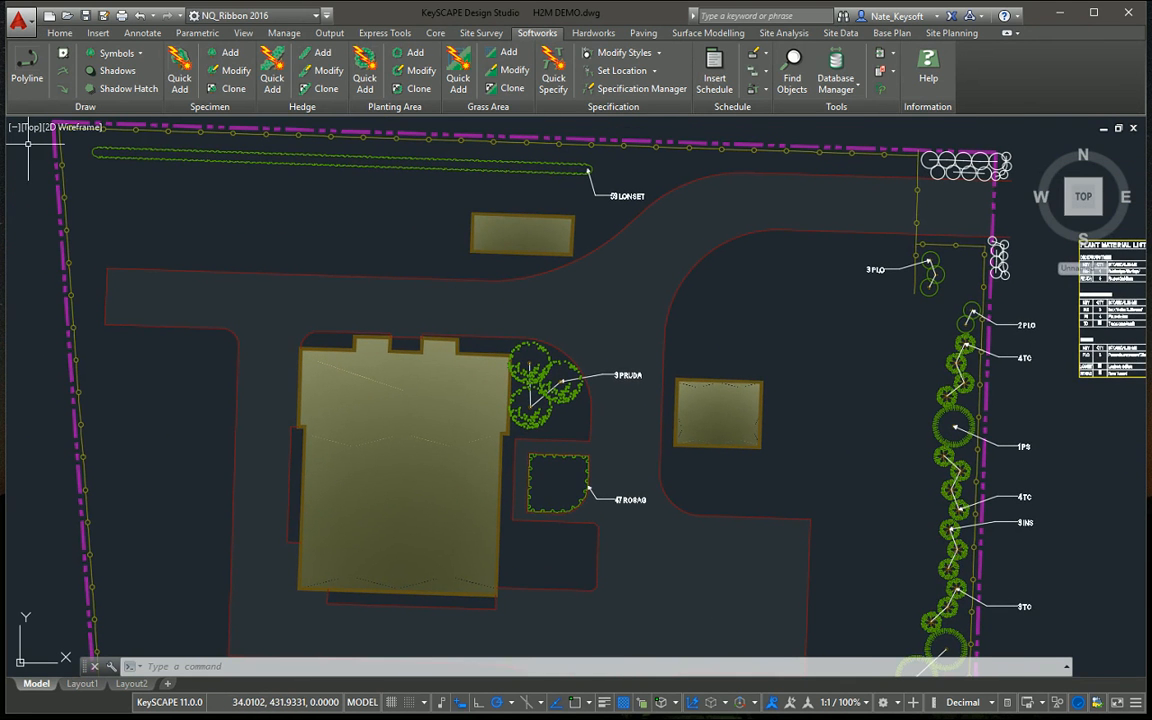